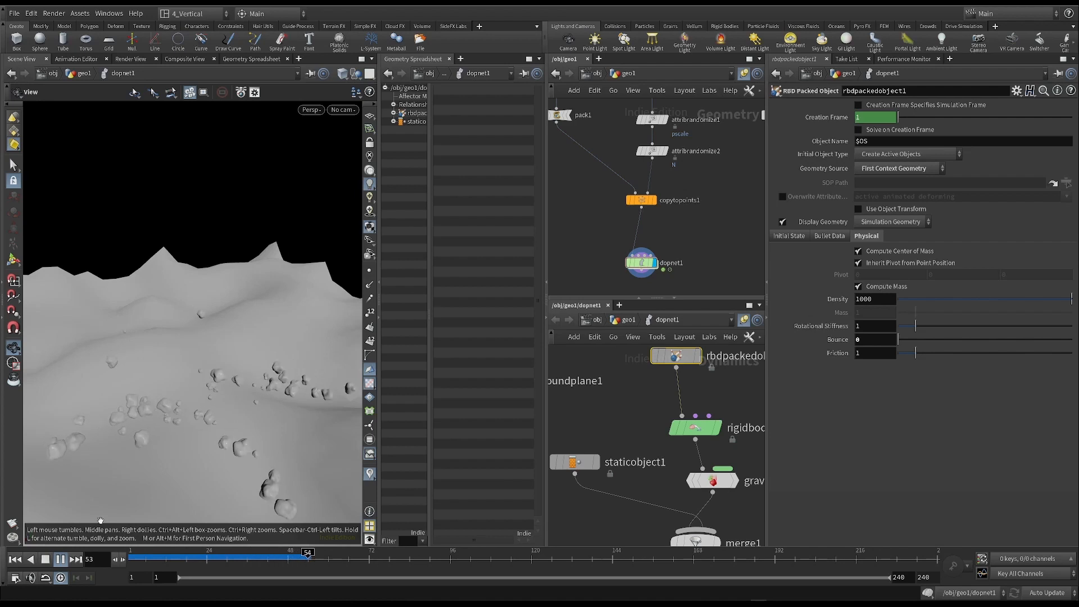
- Set the packed rocks' bounce to 1 and replay the simulation from the first frame
left_click(16, 559)
left_click_drag(870, 340, 791, 333)
type("1")
key("Return")
left_click(60, 559)
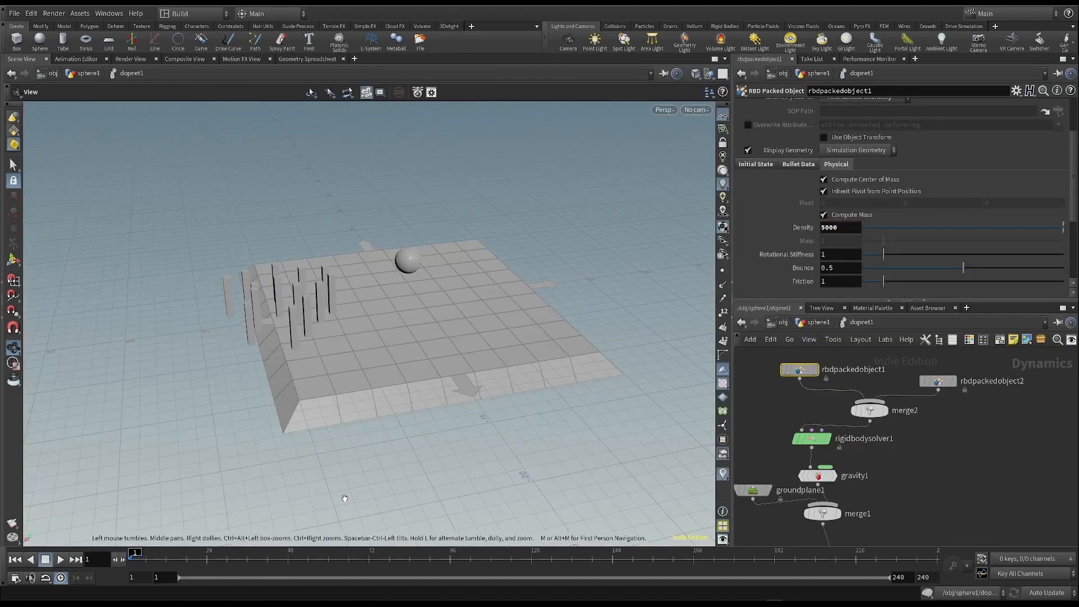
- Play the sphere and pillars simulation and return to the first frame
left_click(61, 559)
left_click(15, 560)
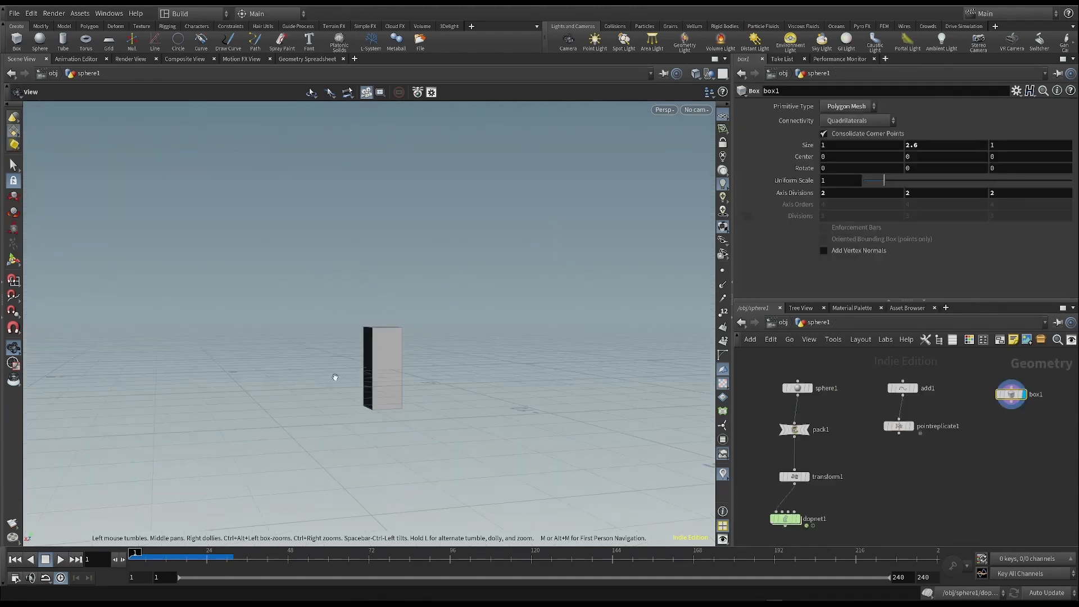
- Set the box's Y size to 1
left_click(911, 144)
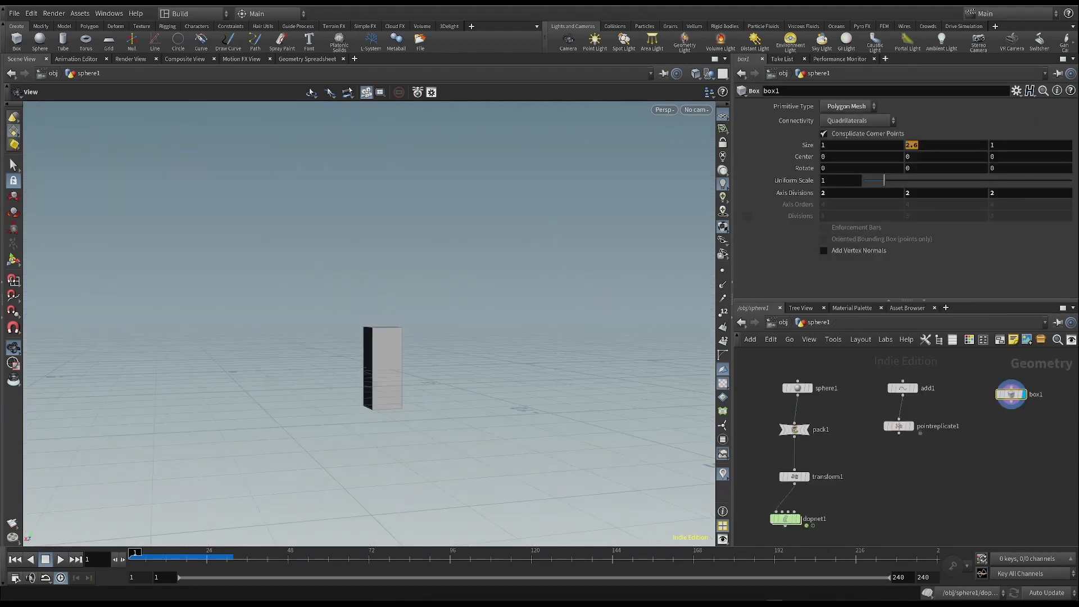
type("1")
key("Return")
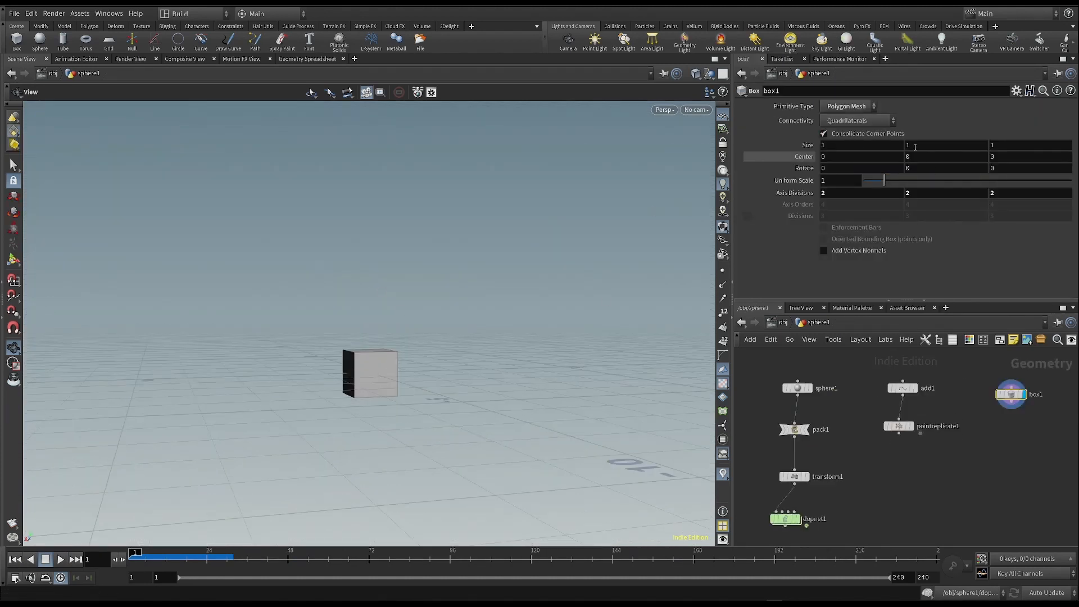
- Link the box's Y center to its Y size with a relative reference using ch("sizey")
right_click(915, 144)
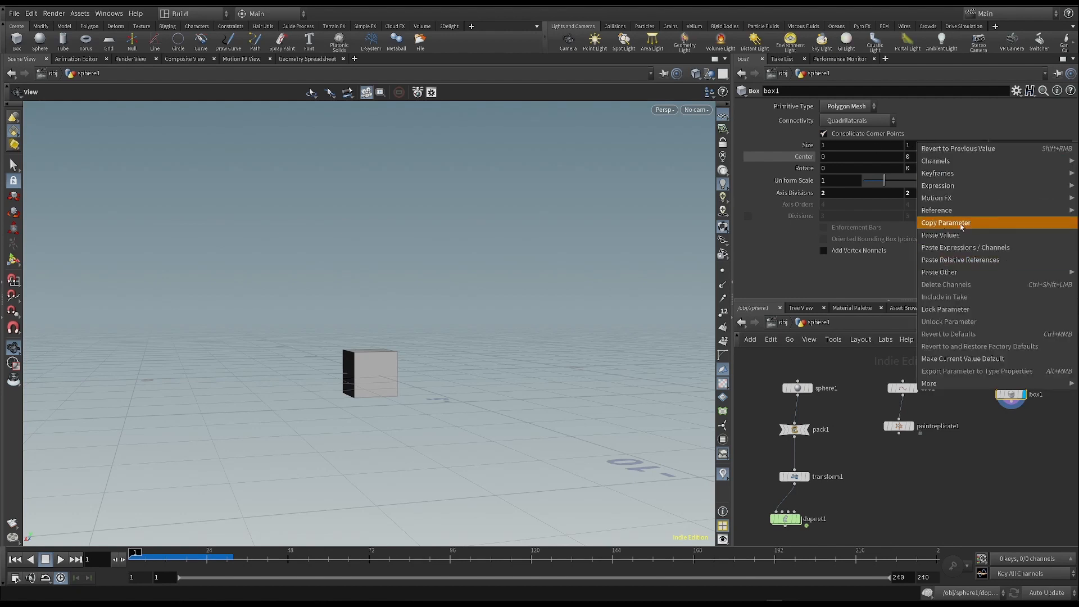
left_click(957, 223)
left_click(911, 157)
right_click(831, 158)
left_click(880, 273)
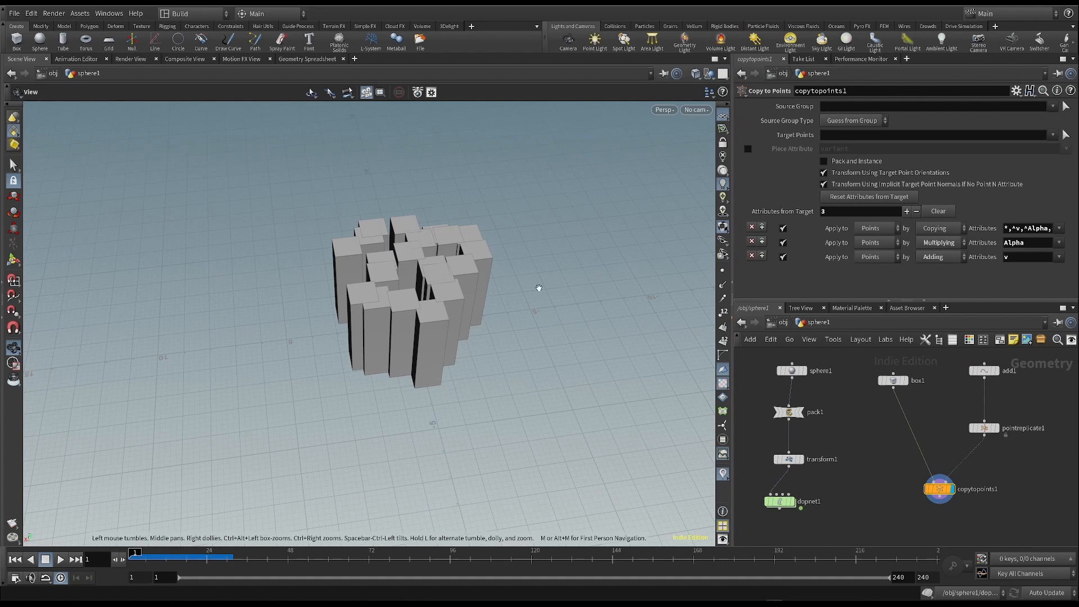
- Add a Pack node to the geometry network and position it
left_click_drag(538, 273, 359, 301)
key("Tab")
type("pack")
key("Return")
left_click(905, 429)
left_click_drag(905, 429, 898, 412)
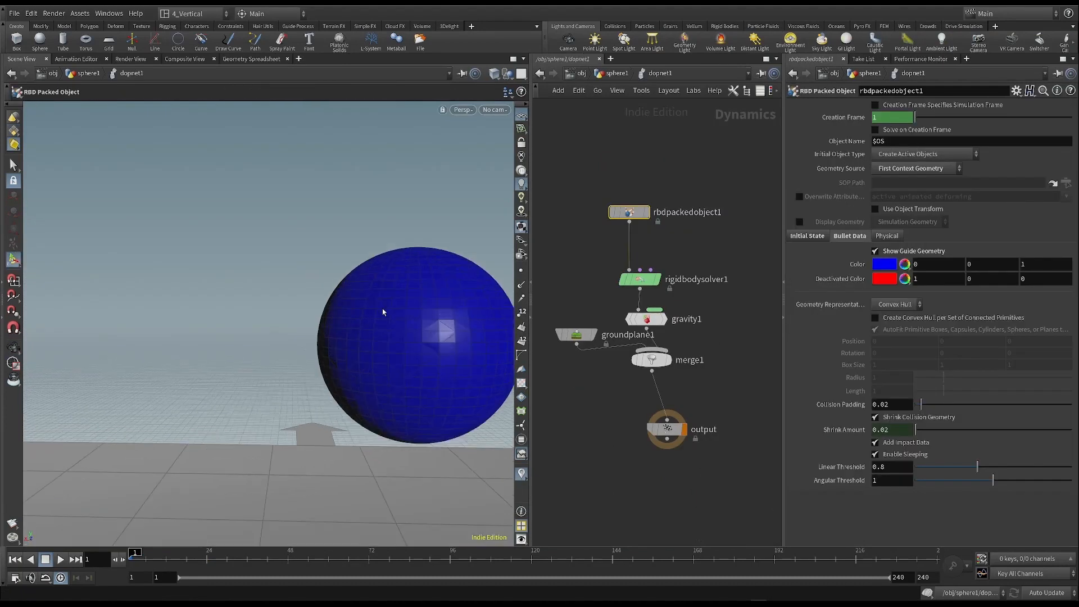
- Set the Bullet geometry representation of rbdpackedobject1 inside the DOP network to Sphere
scroll(420, 281, "down", 5)
key("Up")
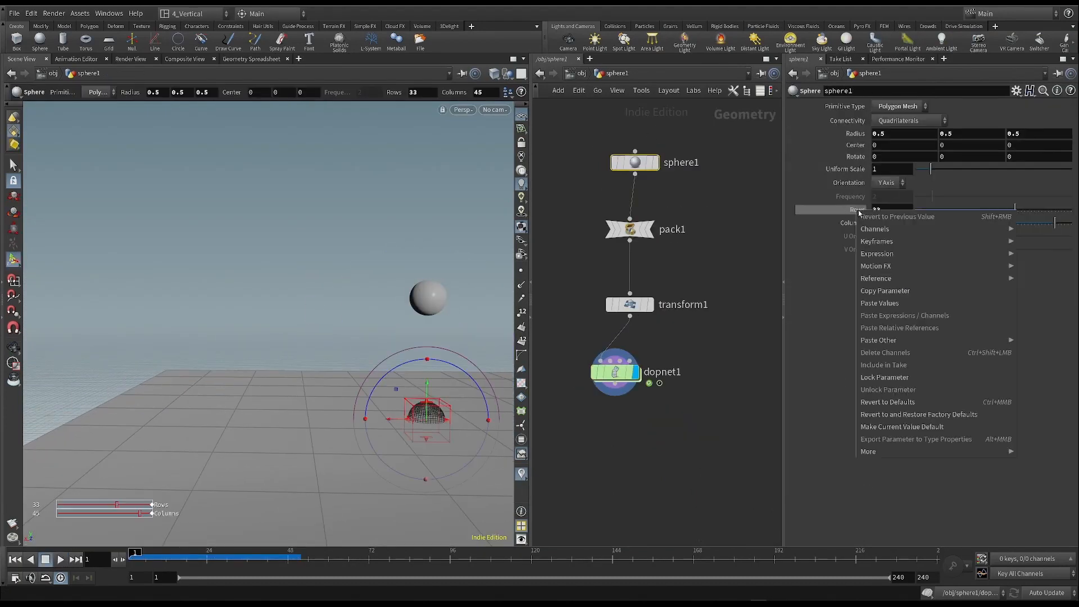
double_click(615, 372)
left_click(894, 304)
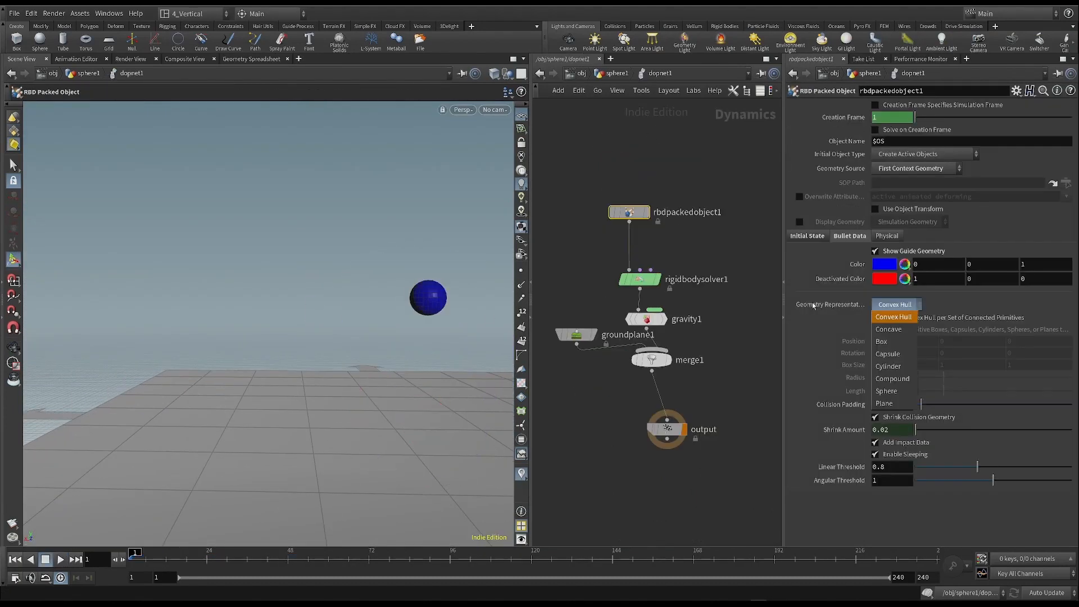
left_click(882, 390)
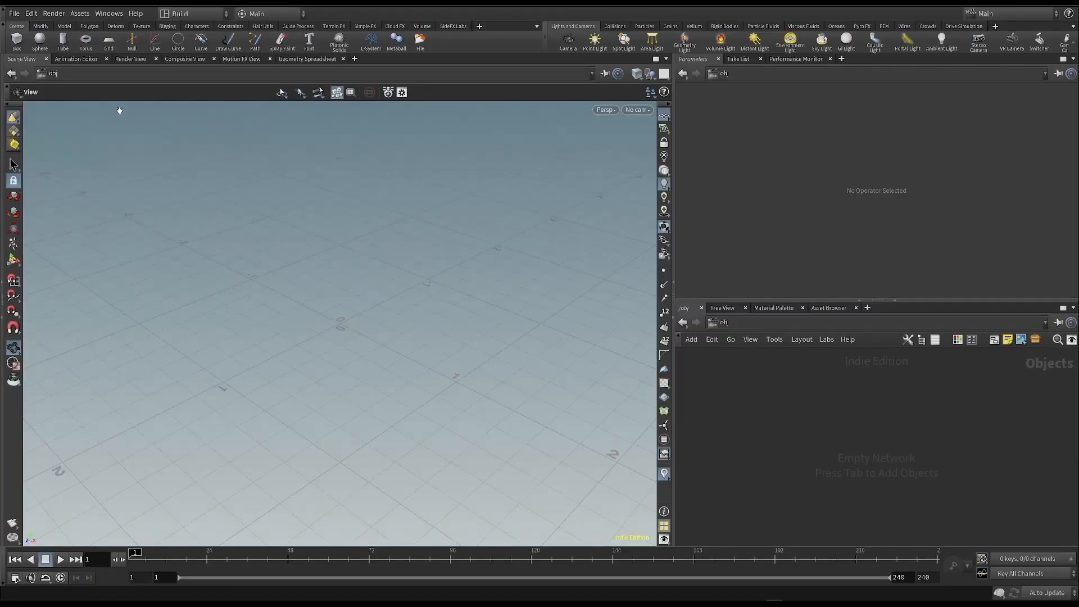
- Open the setup for a new project and begin editing its project name
left_click(15, 13)
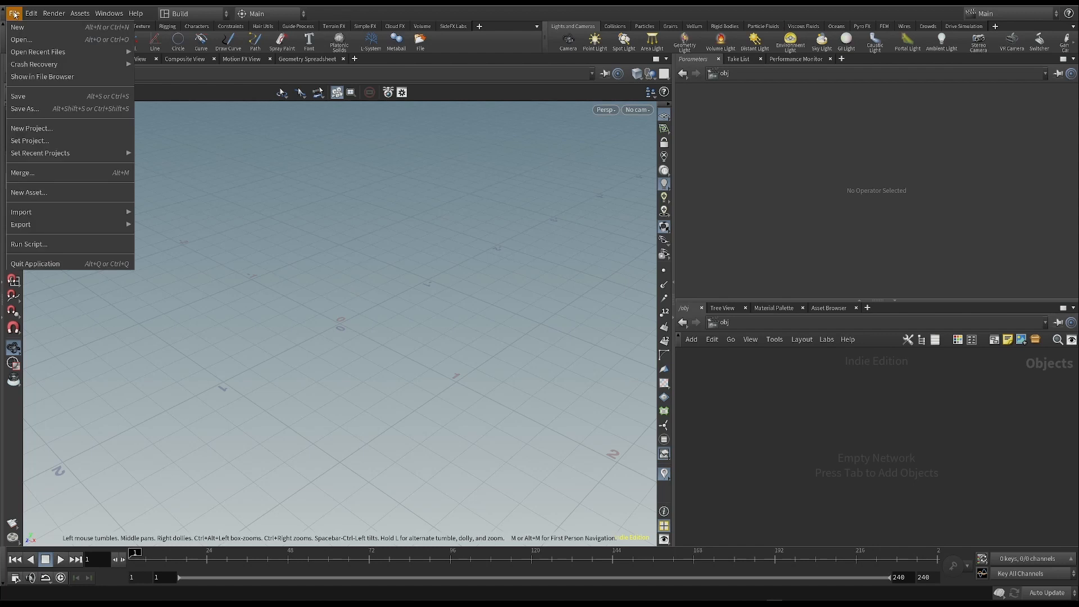
left_click(28, 128)
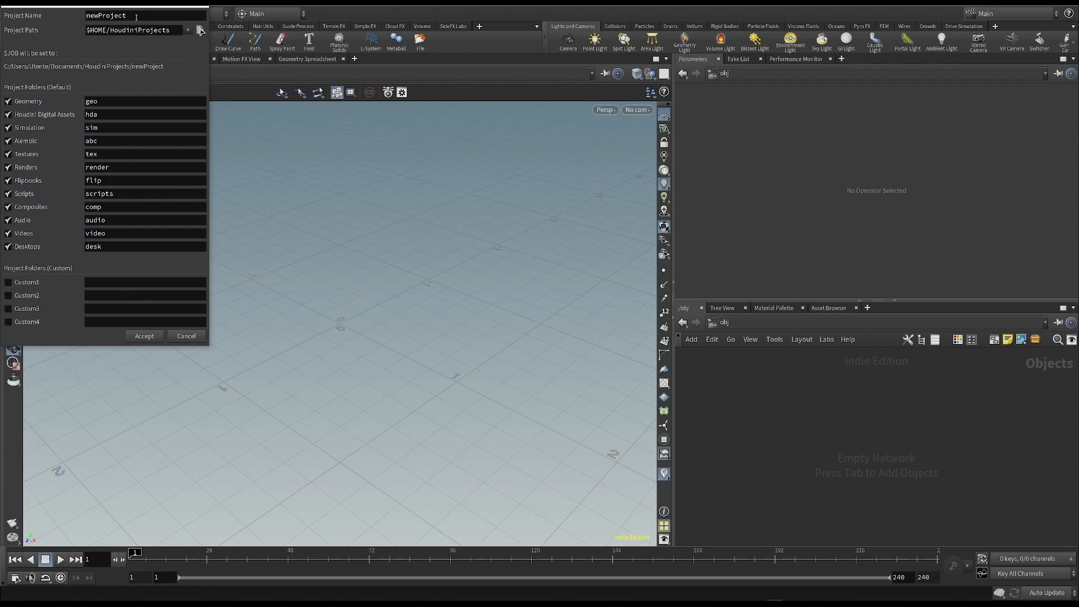
double_click(136, 15)
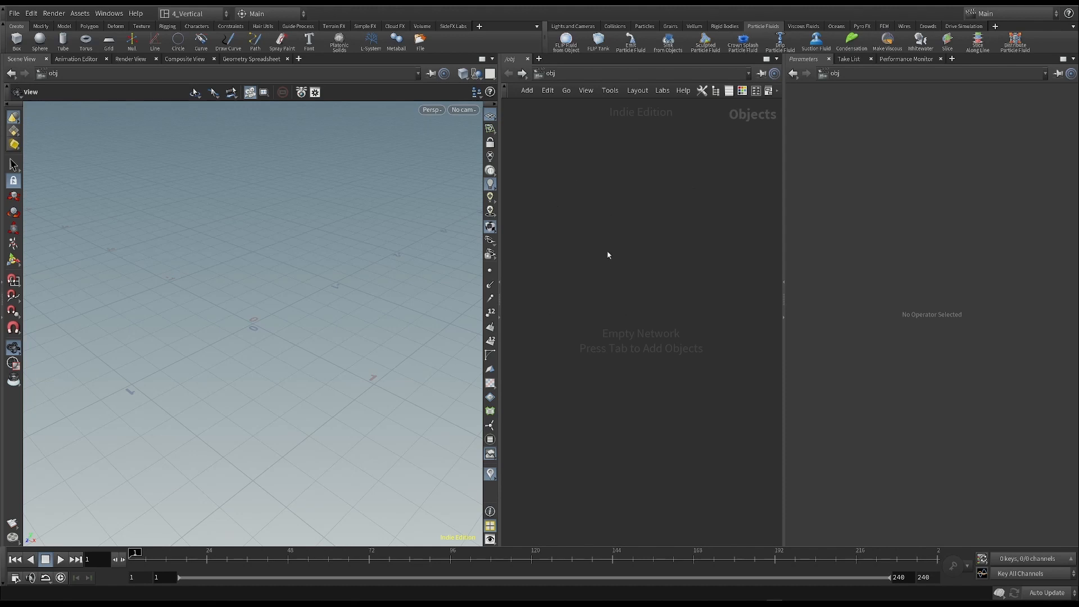
- Create a Geometry object in the empty object network and enter it
key("Tab")
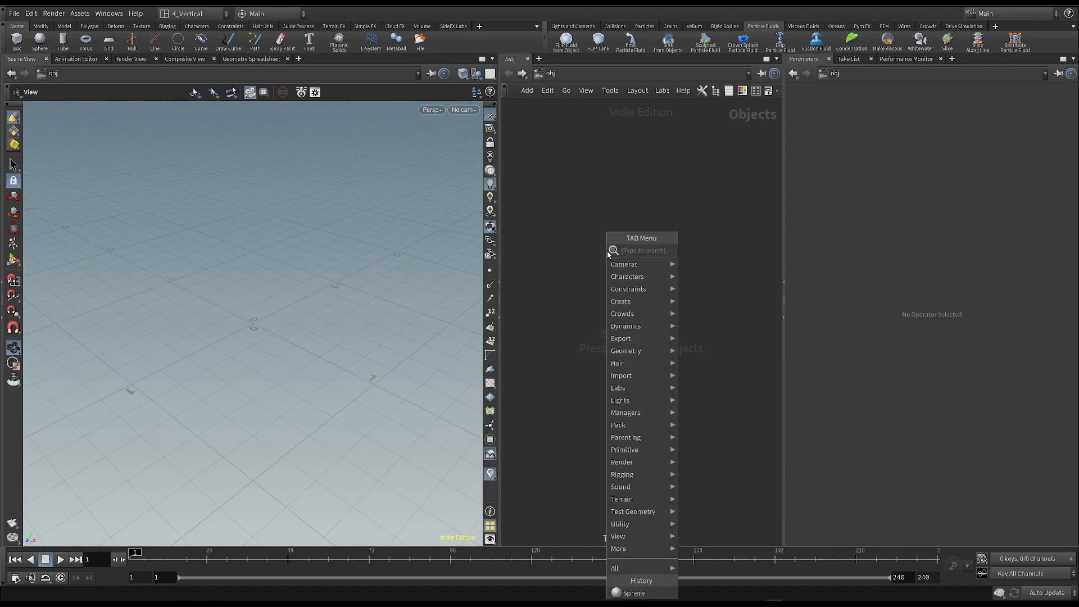
type("ge")
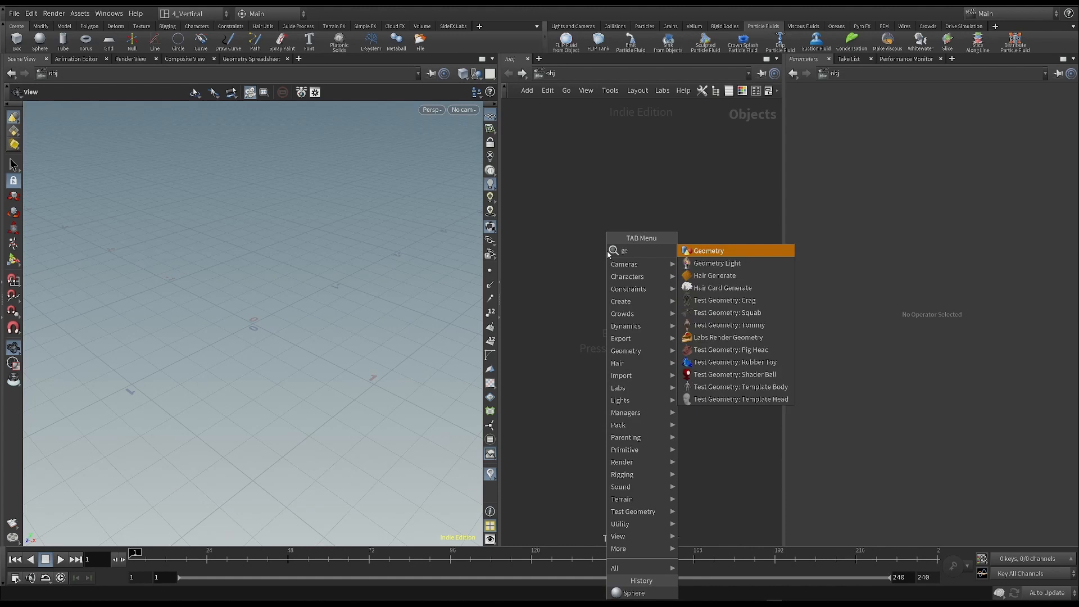
left_click(693, 251)
left_click(654, 242)
mouse_move(654, 243)
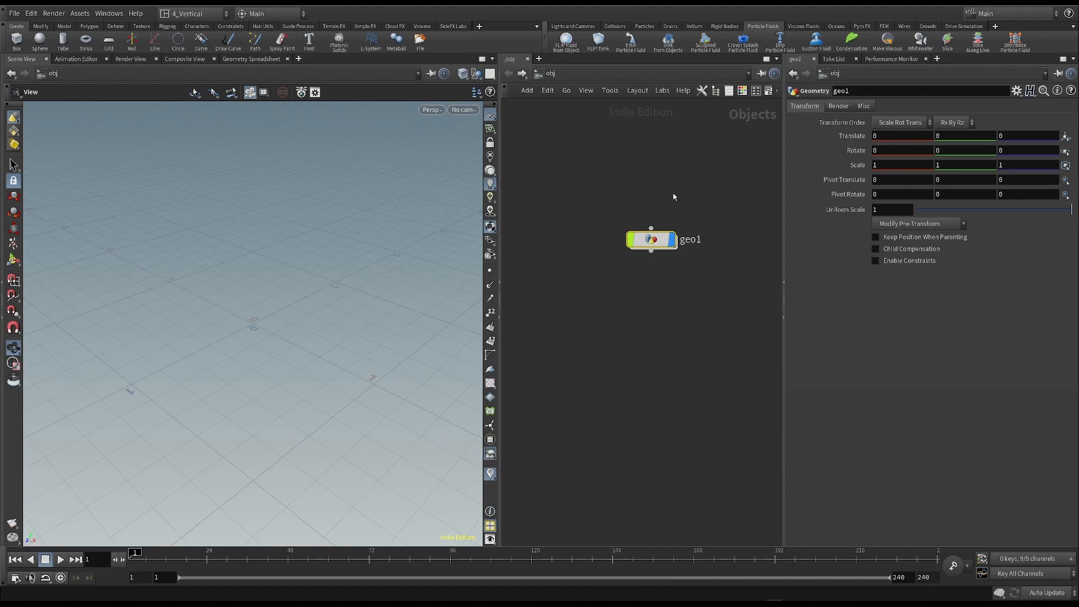
double_click(652, 241)
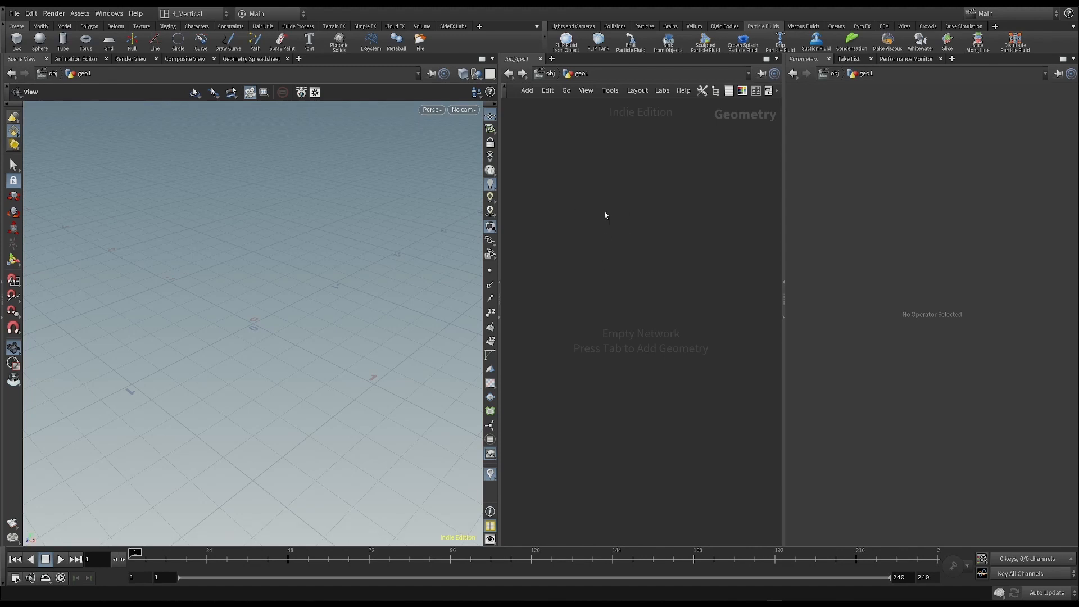
- Add a polygon Sphere node inside the geometry object
key("Tab")
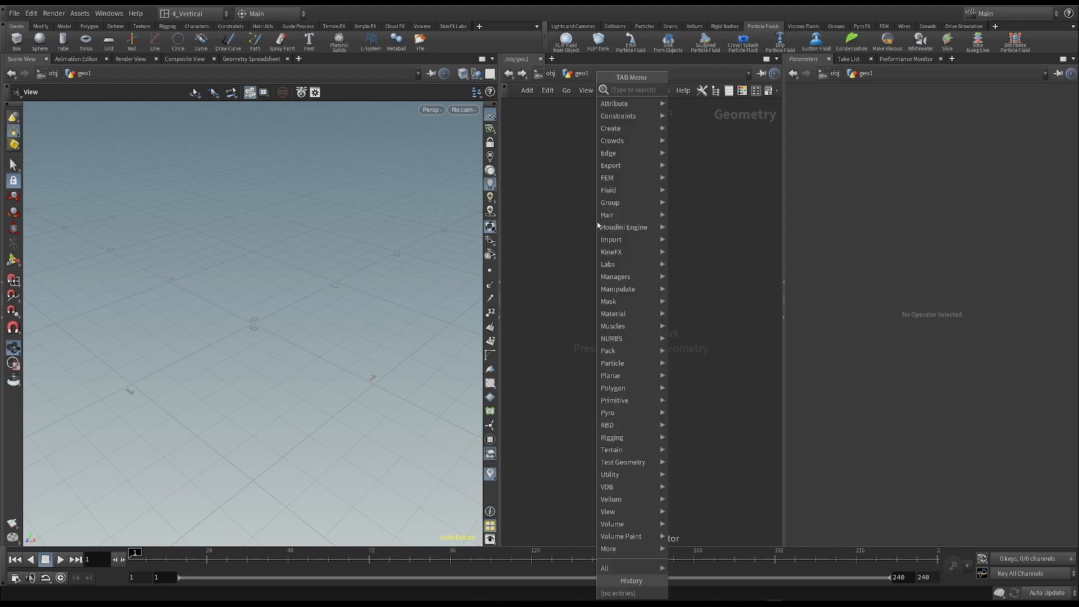
type("sph")
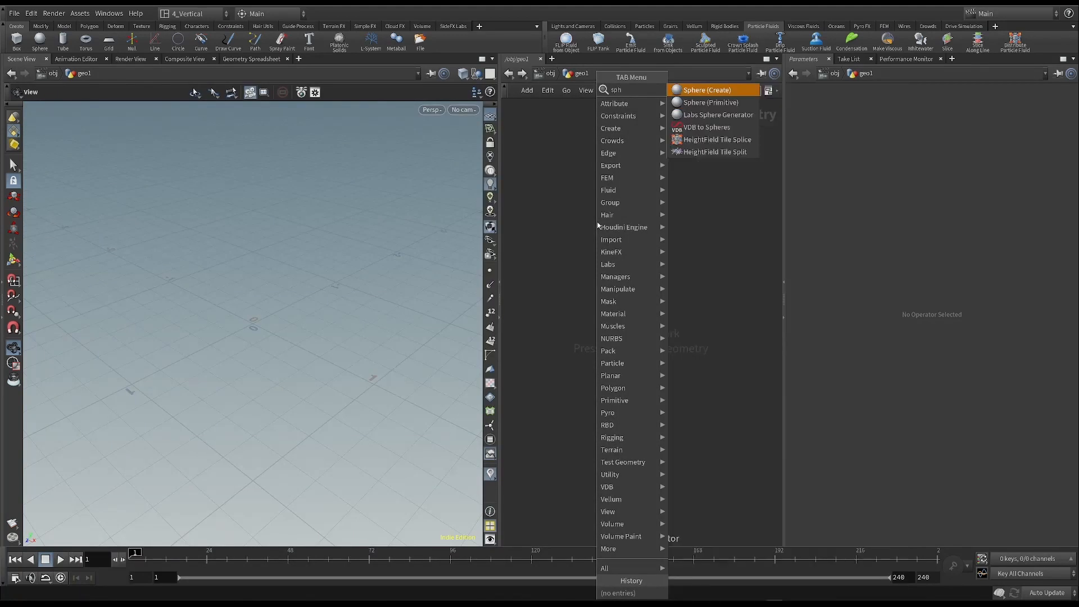
left_click(709, 91)
left_click(623, 196)
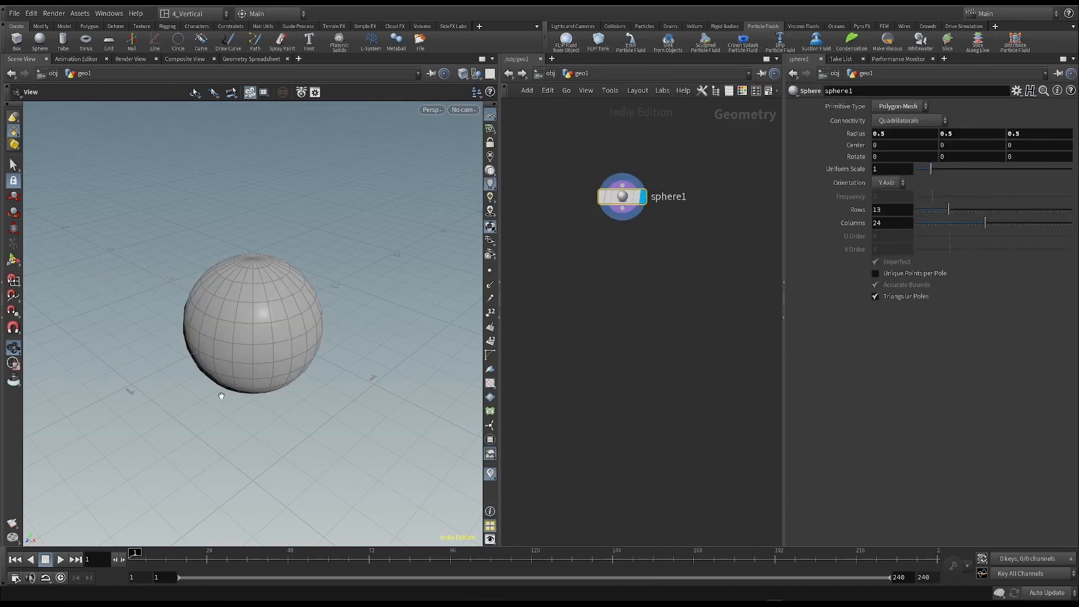
left_click_drag(170, 322, 188, 288)
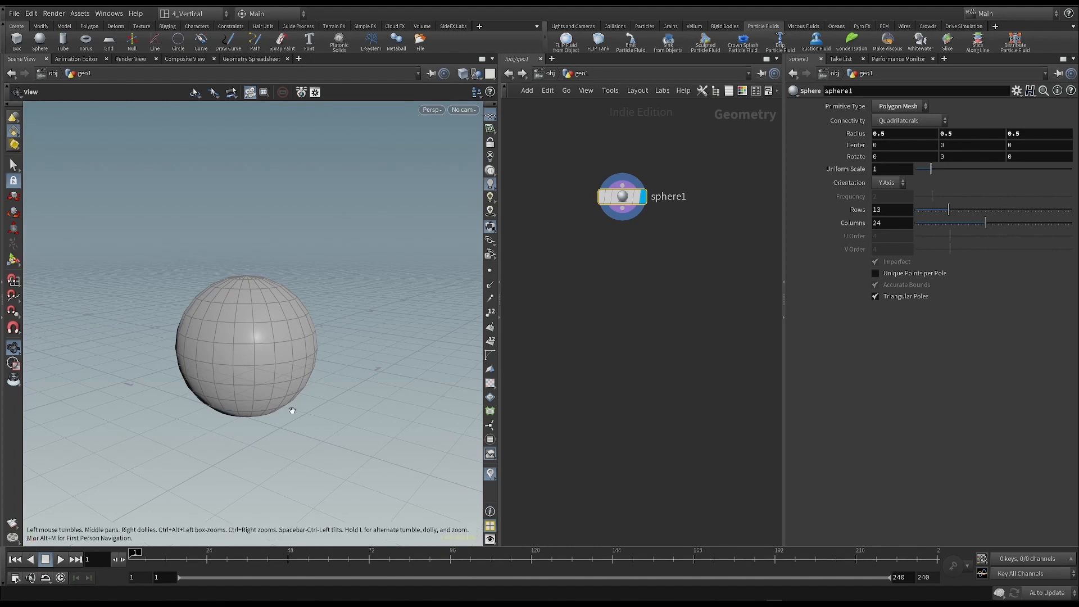
left_click_drag(311, 313, 236, 264)
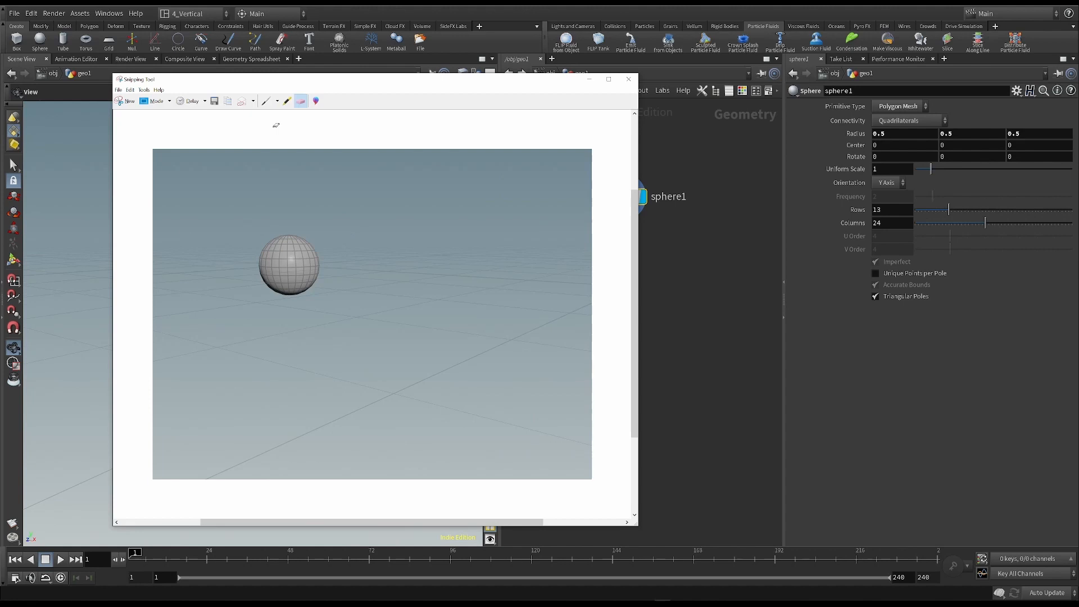
- In Snipping Tool, sketch a ground line and the sphere's bouncing path over the captured viewport image
left_click(265, 101)
left_click_drag(191, 366, 521, 368)
mouse_move(291, 262)
left_mouse_down()
mouse_move(299, 365)
mouse_move(367, 307)
mouse_move(410, 363)
mouse_move(459, 330)
mouse_move(503, 367)
left_mouse_up()
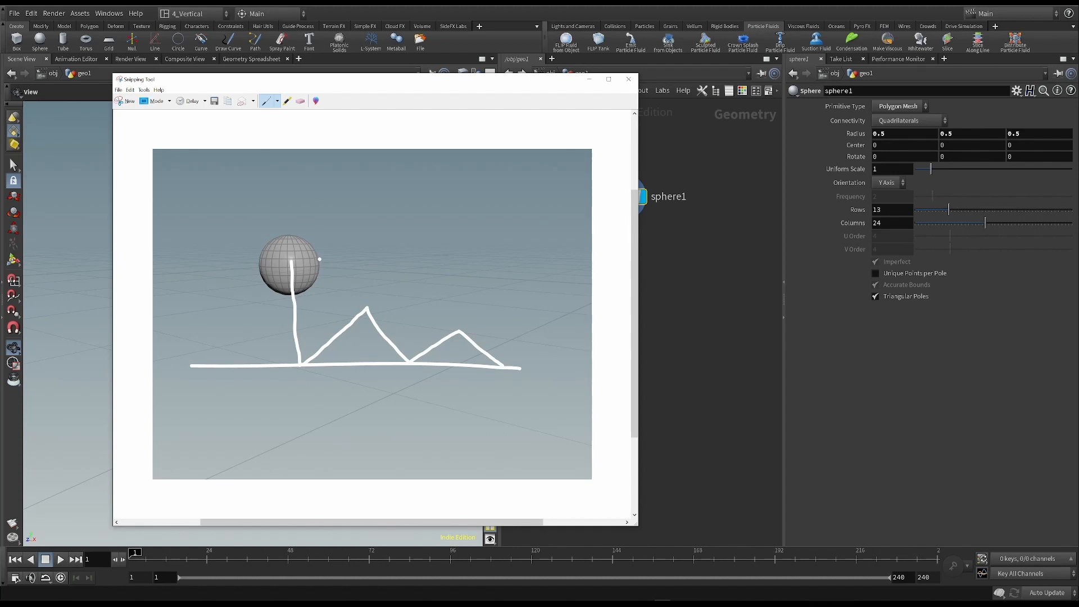
left_click(278, 101)
left_click(284, 114)
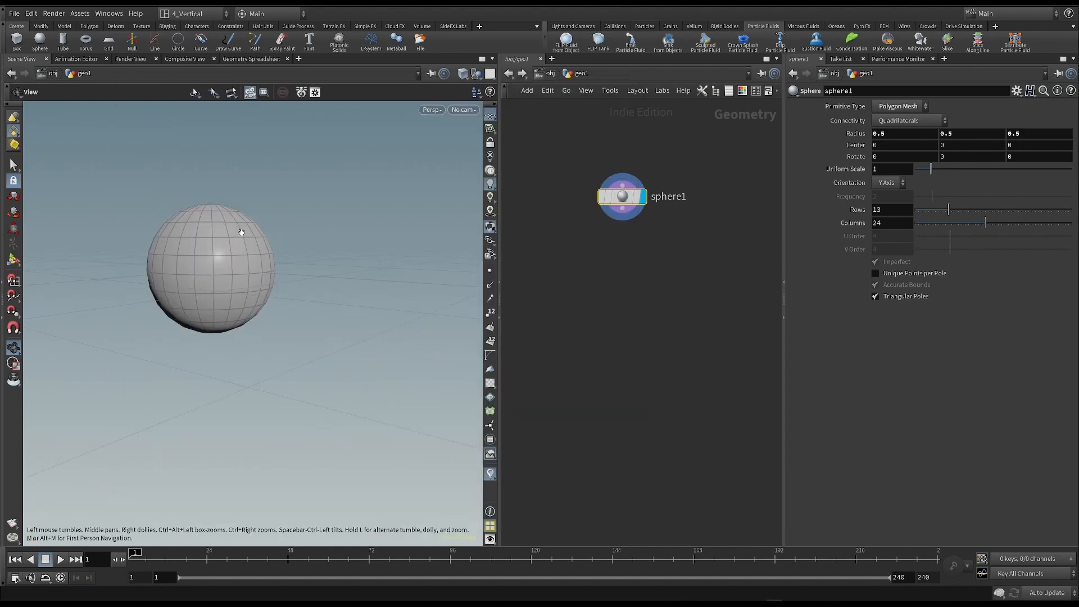
- Display the sphere's points in the viewport and set its Y center to 0.3
left_click(490, 271)
left_click_drag(273, 260, 312, 353)
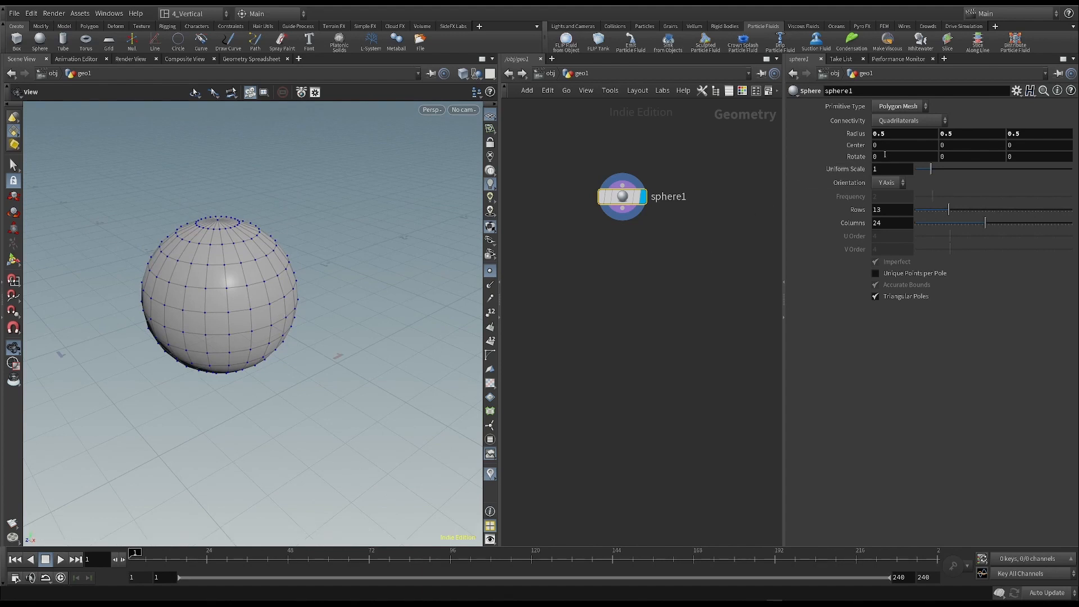
middle_click_drag(953, 143, 975, 147)
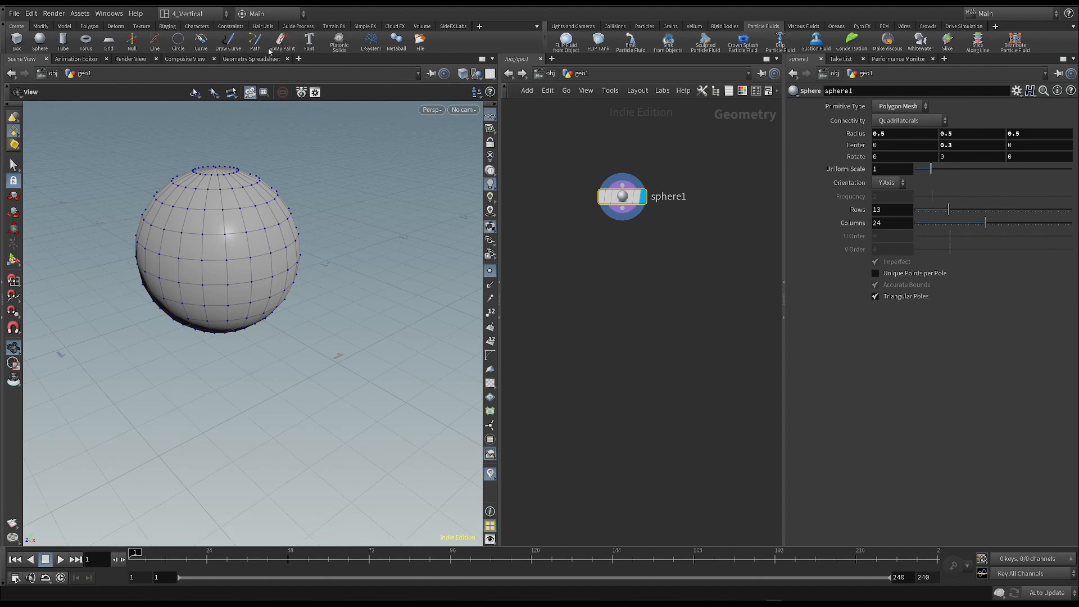
- Split the scene view pane side by side and turn the new pane into a Geometry Spreadsheet
left_click(236, 59)
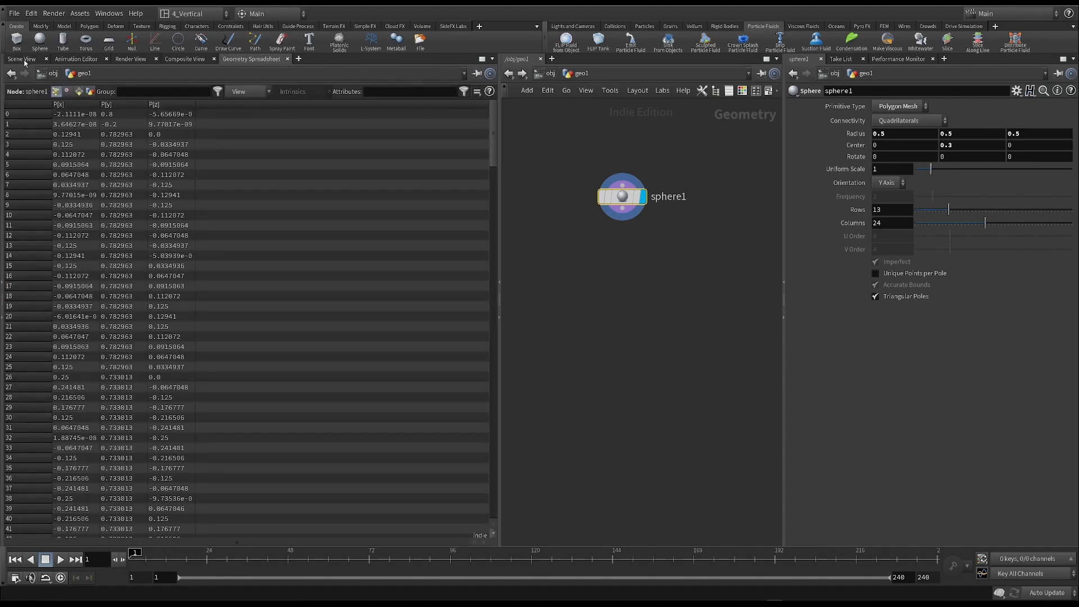
left_click(492, 59)
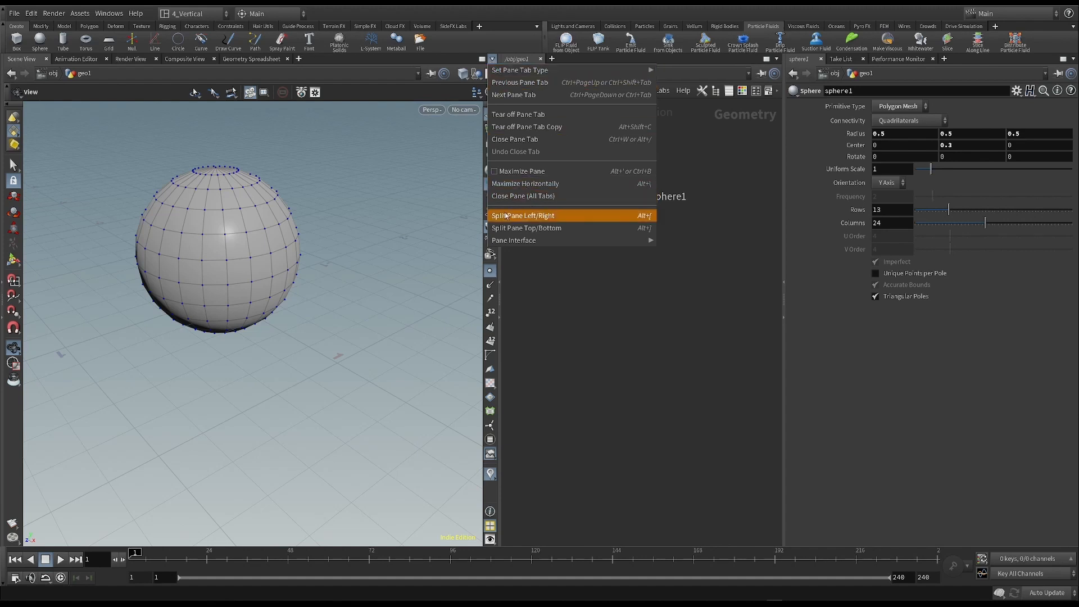
left_click(550, 219)
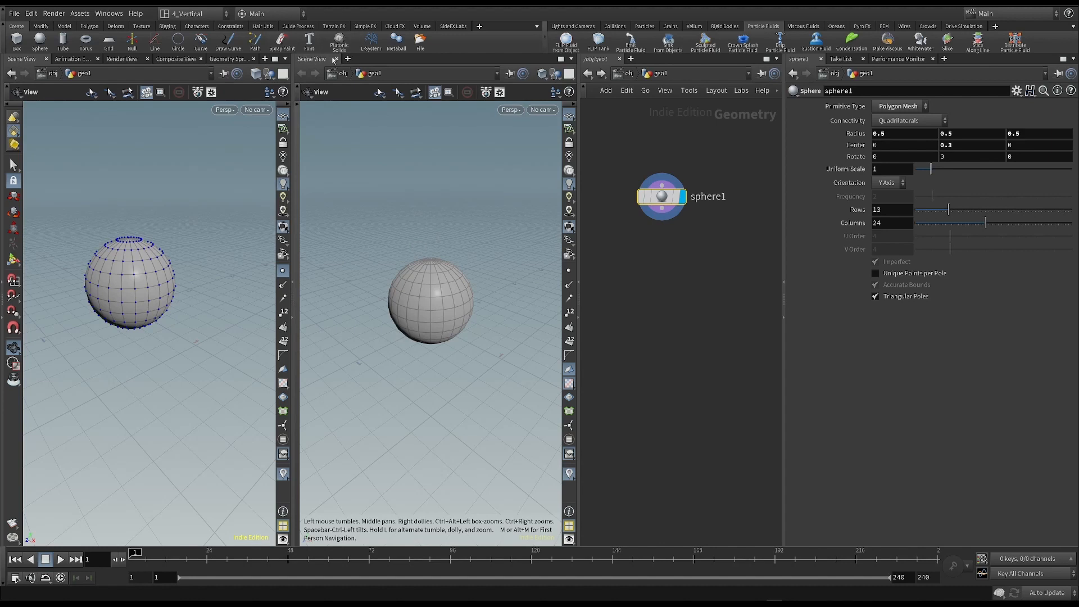
right_click(322, 61)
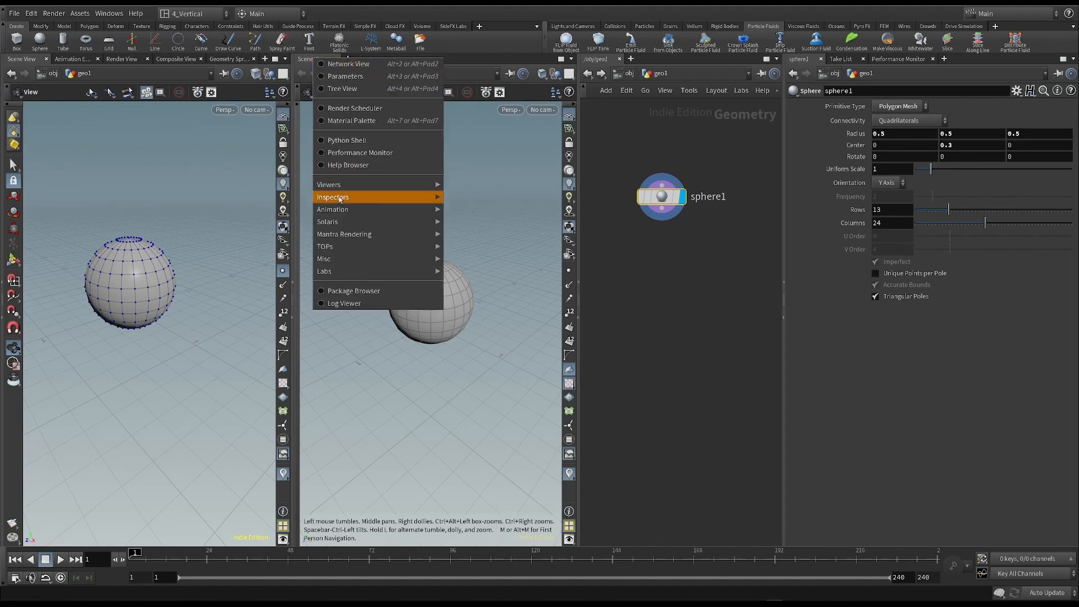
left_click(456, 196)
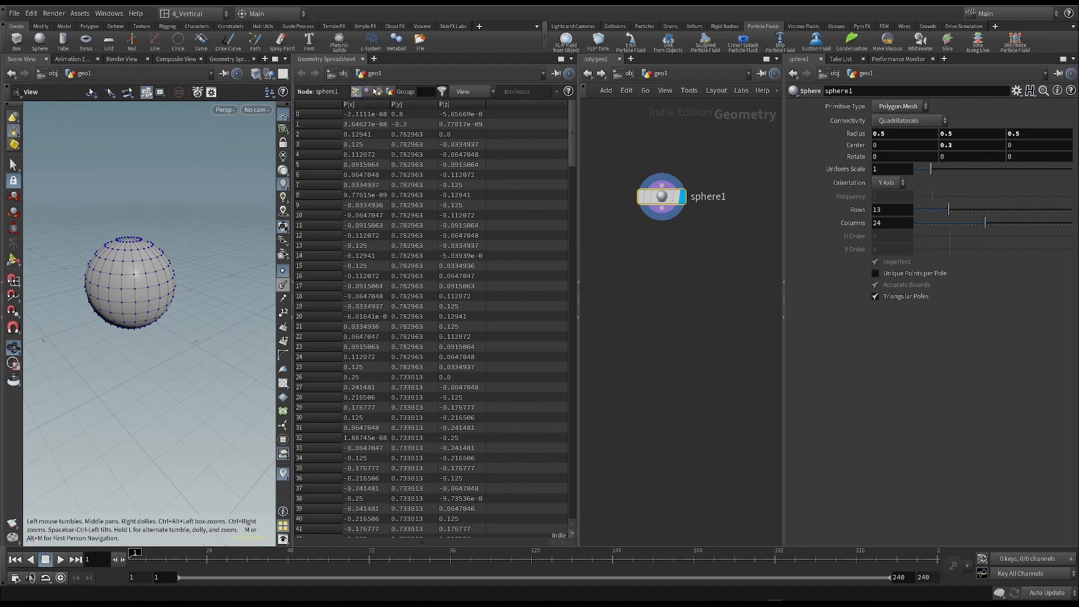
- Examine the sphere's vertex and detail attributes in the spreadsheet and return to its point attributes
left_click(367, 91)
scroll(109, 280, "up", 3)
left_click(390, 91)
left_click(355, 92)
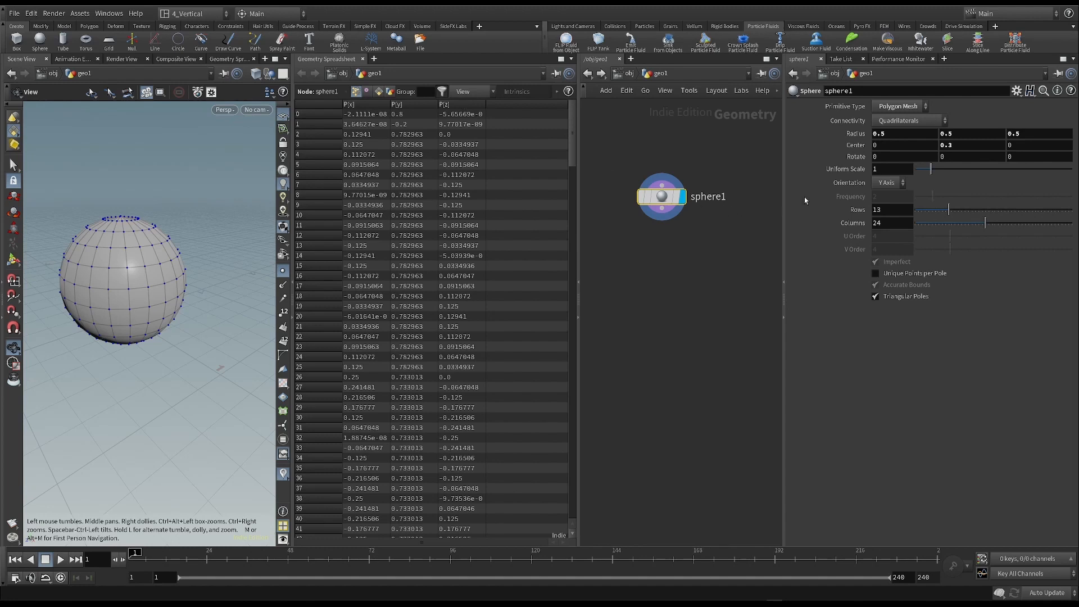
- Raise the sphere's Y center to 0.4 and move it freely with the viewport handle to about (-0.01, 0.70, -0.25)
middle_click_drag(974, 146, 623, 153)
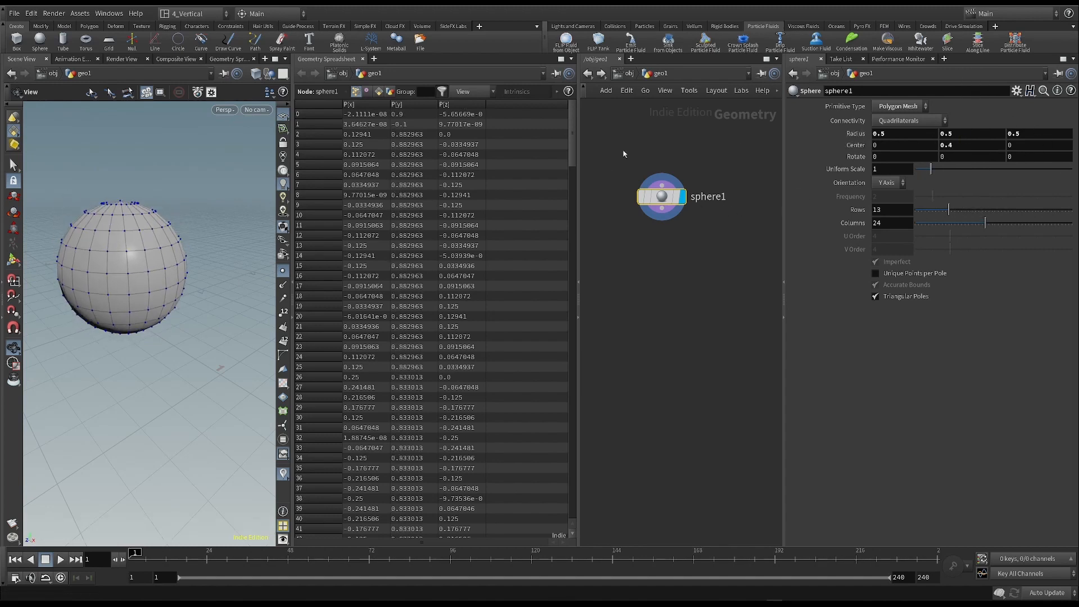
left_click(14, 260)
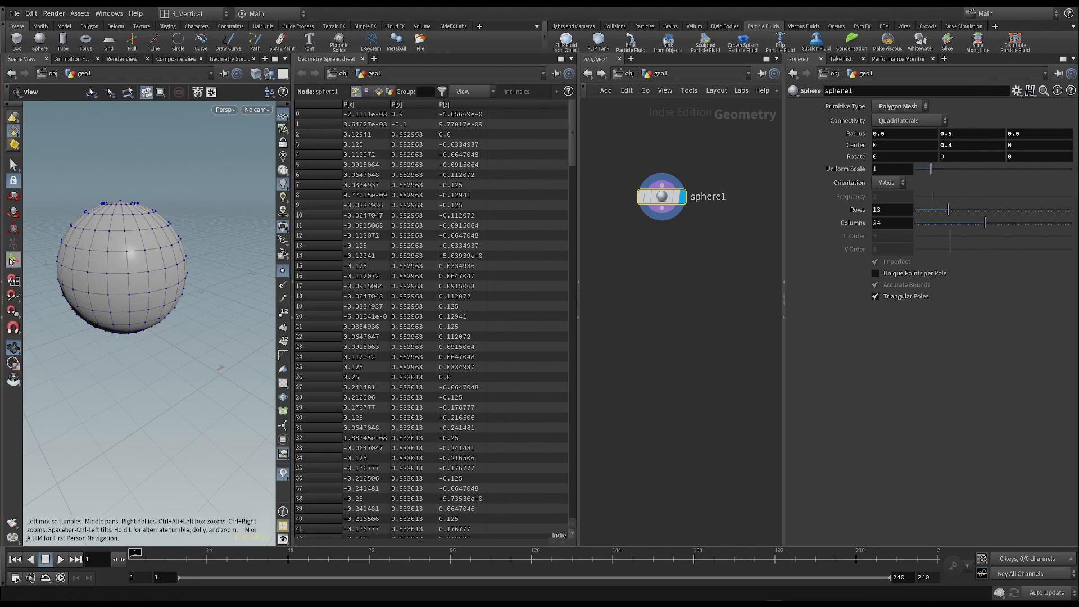
left_click_drag(126, 274, 145, 224)
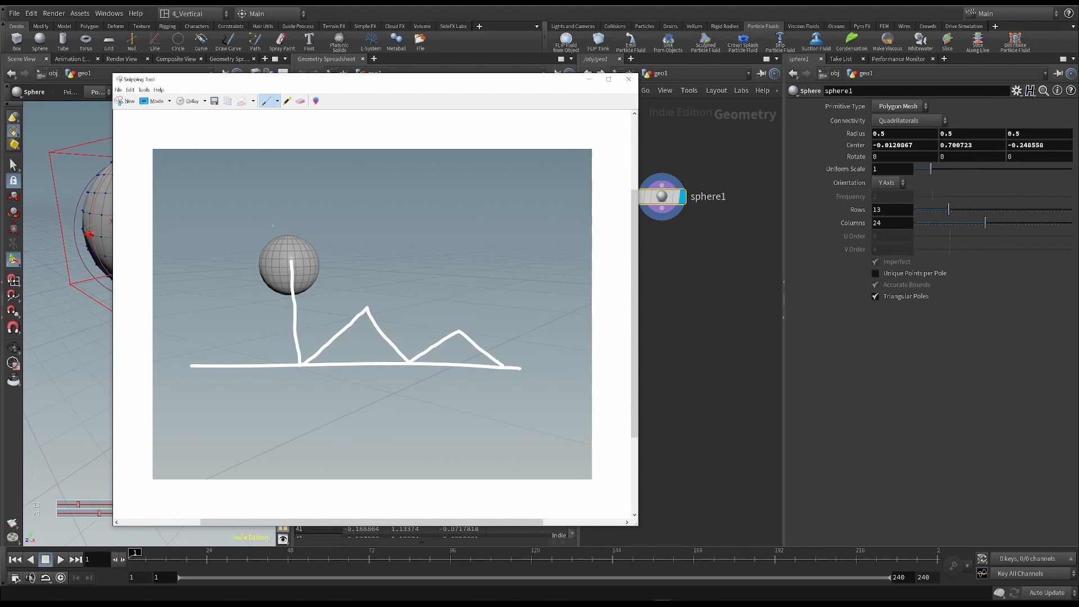
- Switch from the Snipping Tool sketch back to Houdini and reset the sphere's center to 0 on all axes
key("alt+Tab")
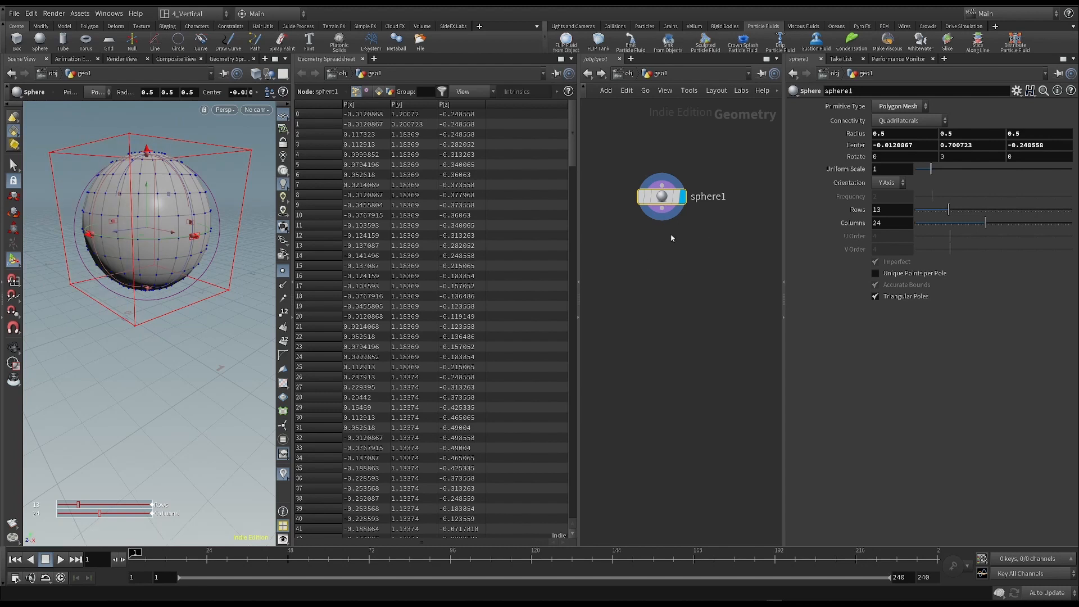
left_click(14, 163)
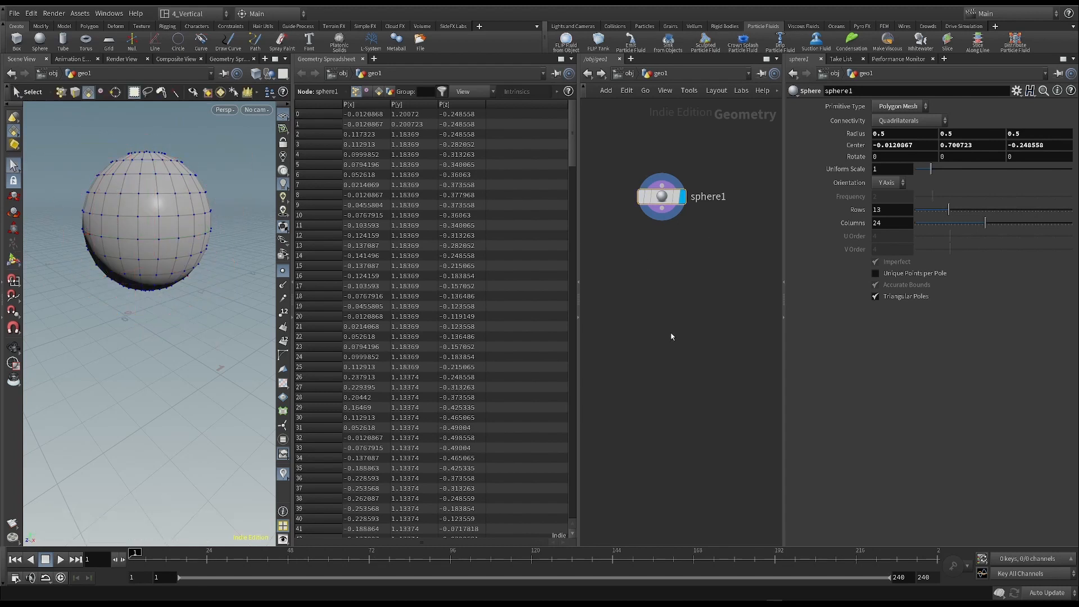
double_click(899, 145)
type("0")
key("Tab")
type("0")
key("Return")
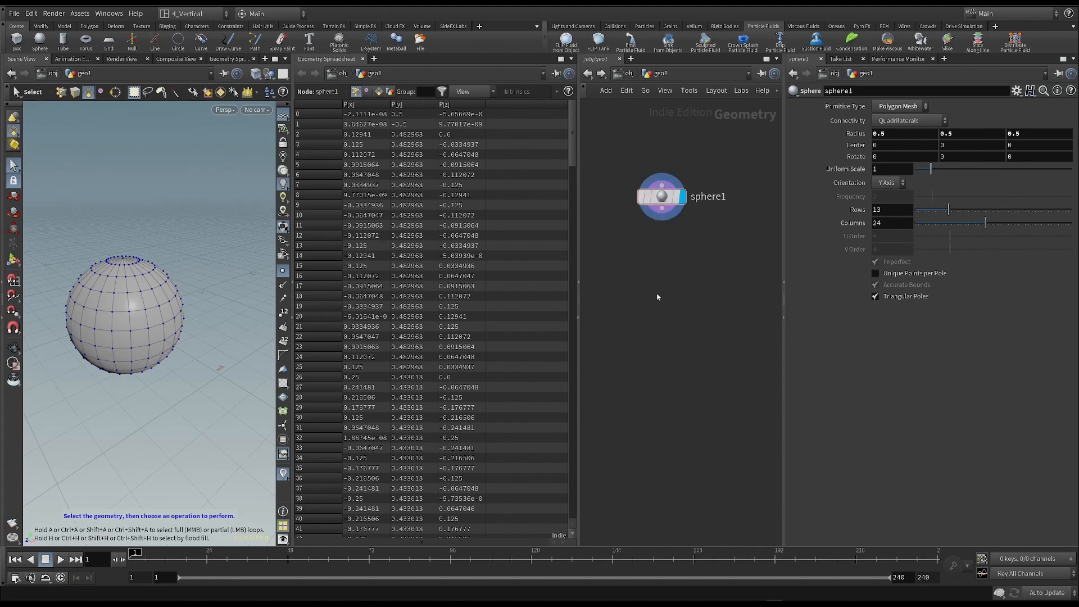
- Add a Pack node below the sphere, wire the sphere into it and display the packed result
key("Tab")
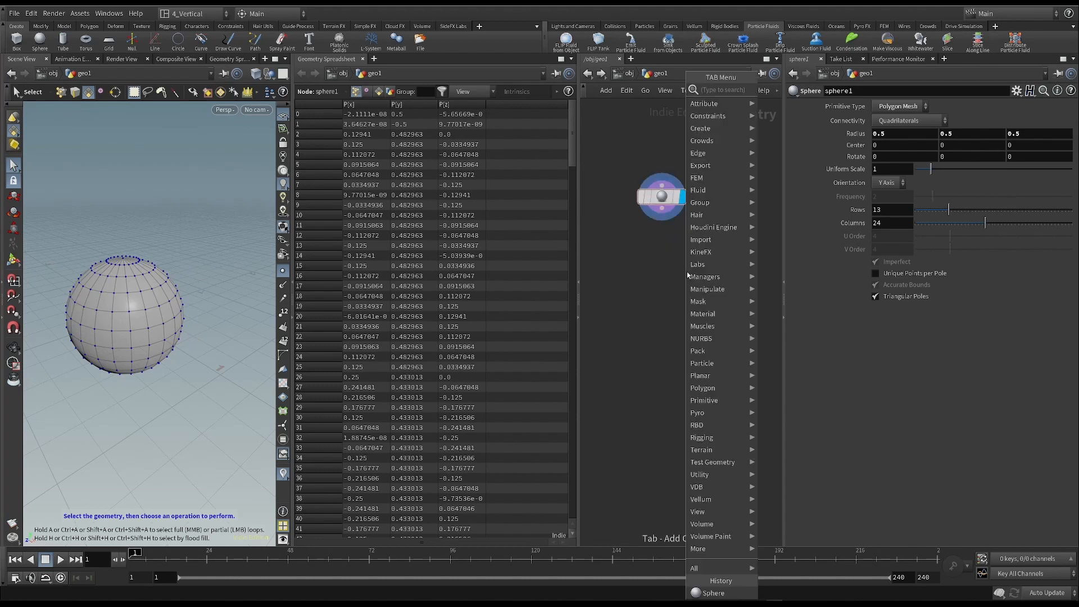
type("pac")
key("Return")
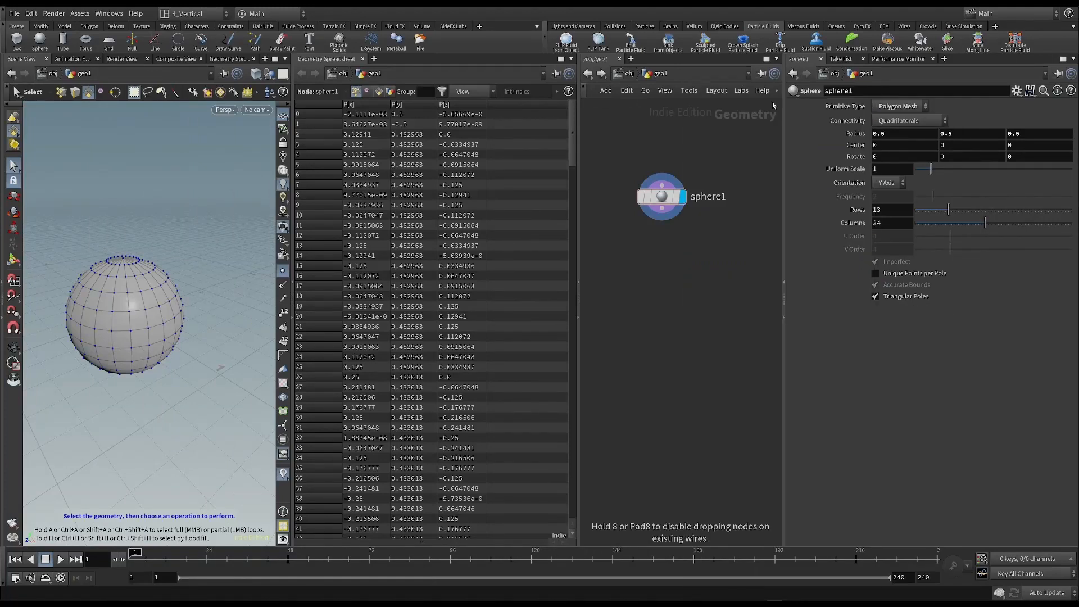
left_click(692, 245)
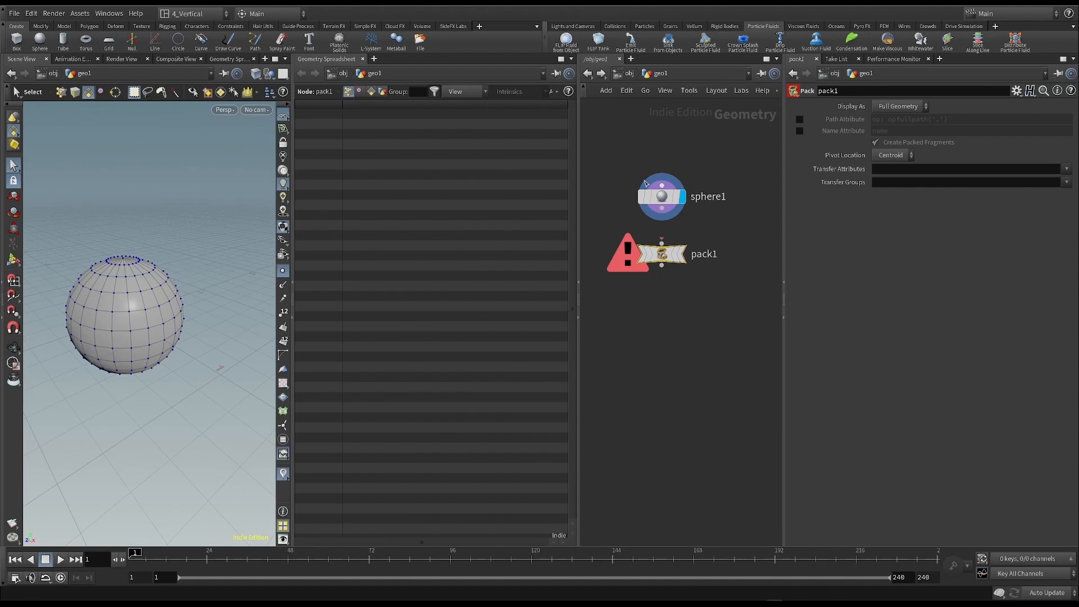
mouse_move(649, 232)
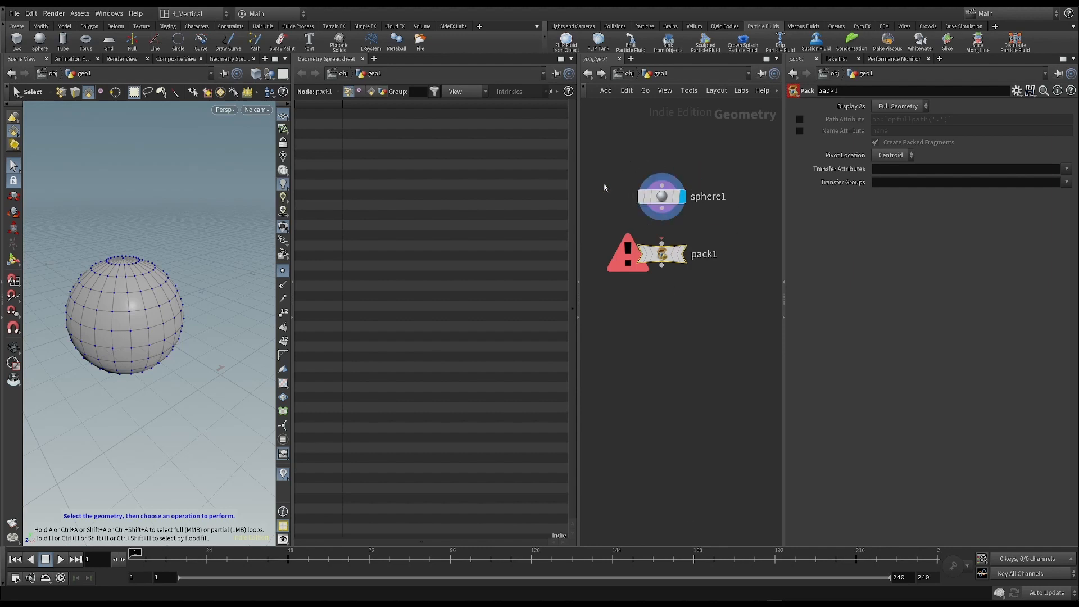
left_click_drag(670, 212, 666, 247)
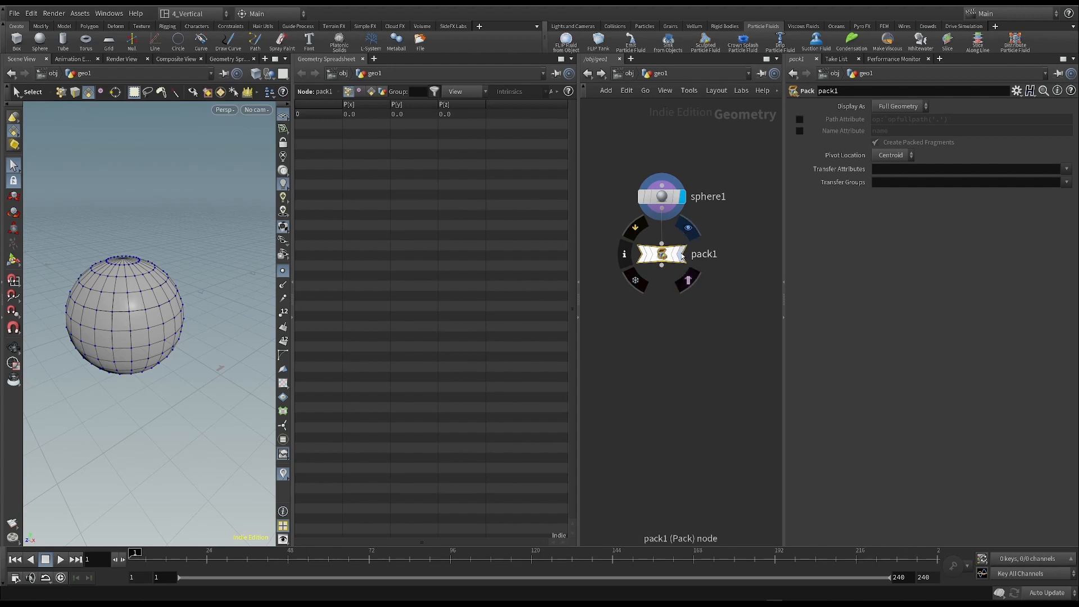
left_click(687, 227)
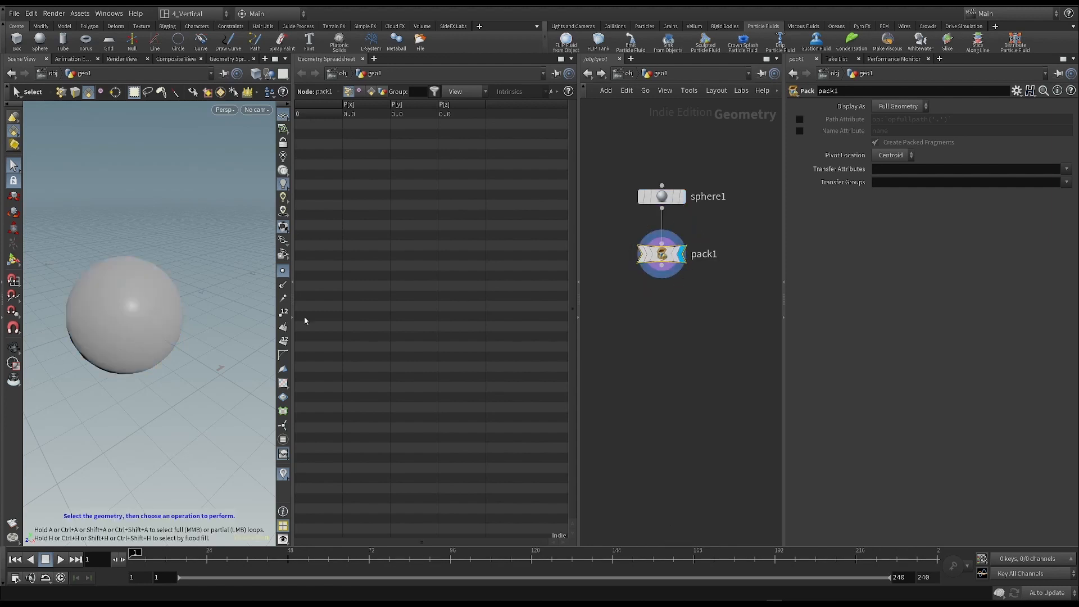
- Compare the point attributes of the sphere node with those of the Pack node in the spreadsheet
scroll(149, 332, "up", 1)
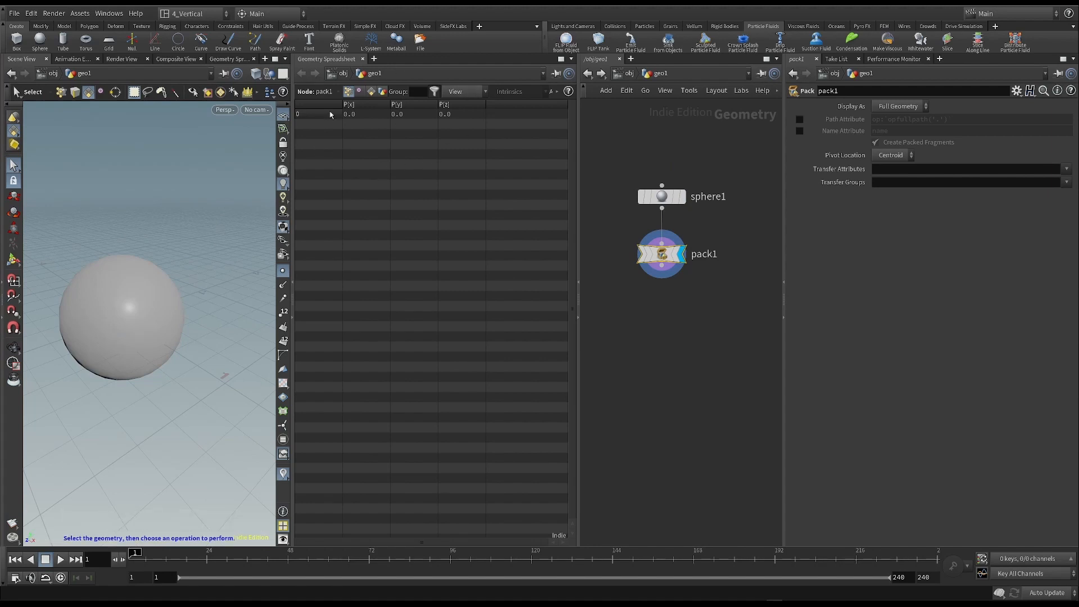
mouse_move(663, 198)
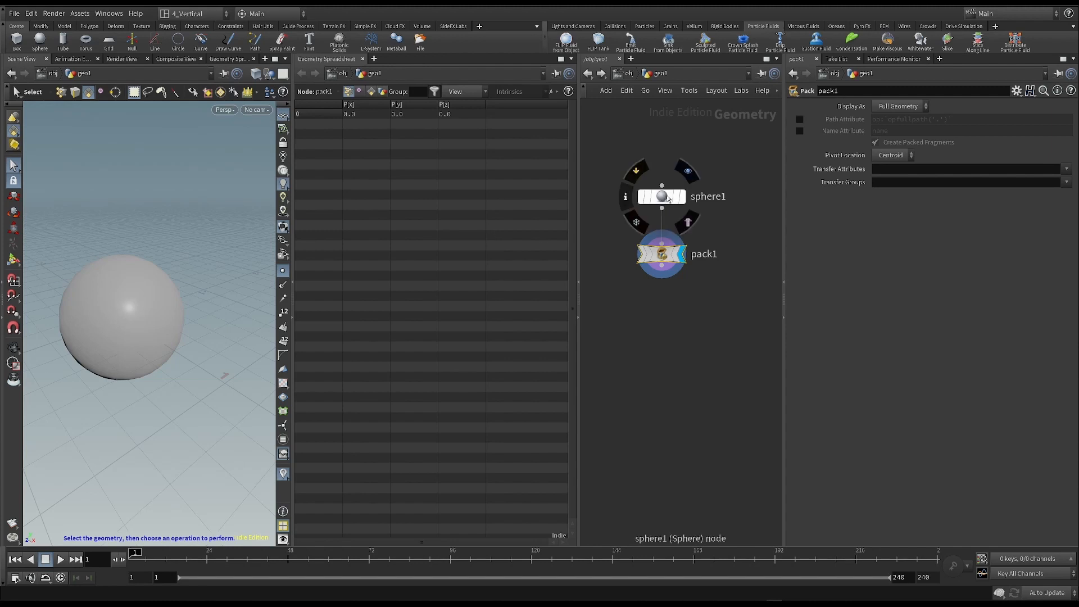
left_click(663, 198)
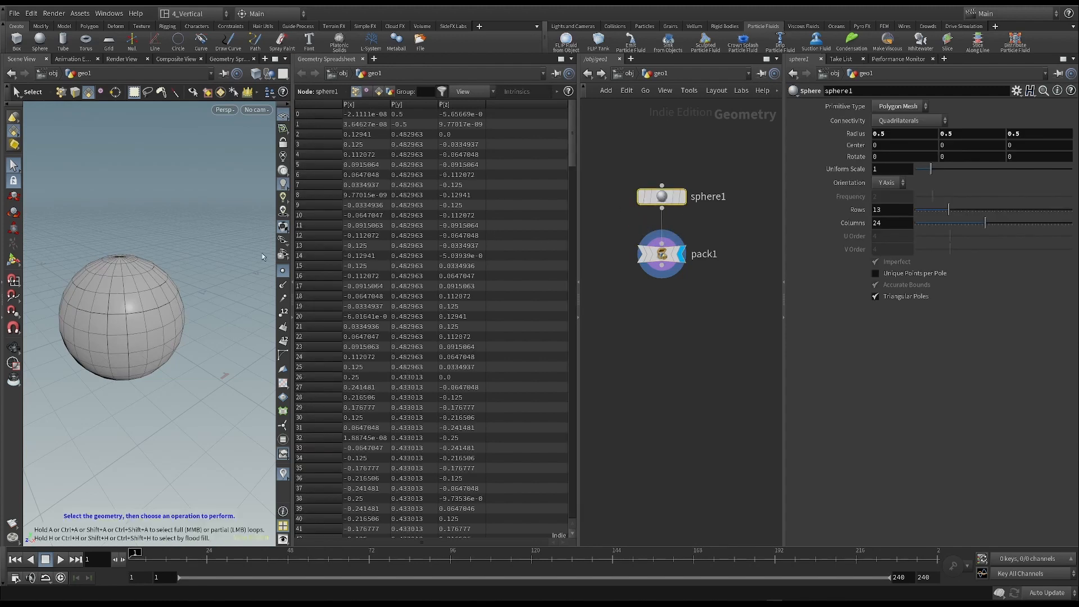
scroll(140, 295, "up", 2)
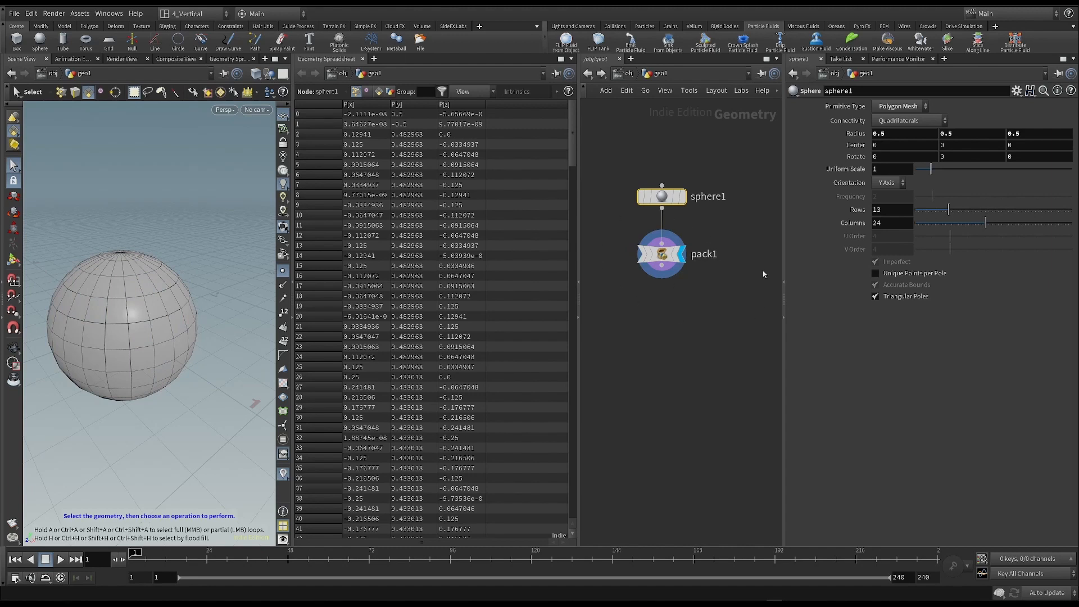
left_click(664, 255)
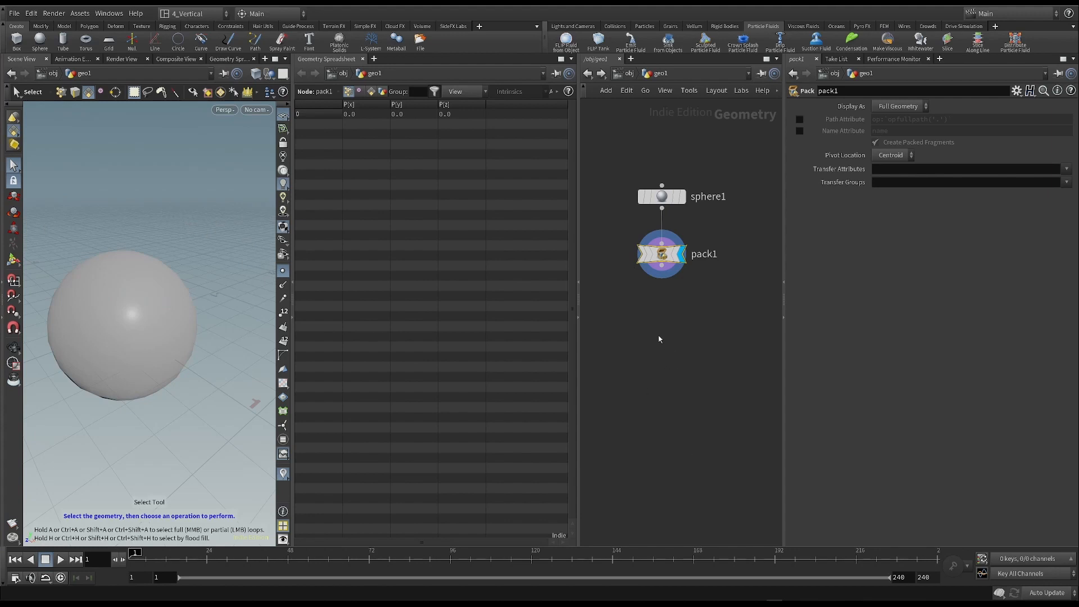
- Add a displayed Transform node after the Pack node and move the packed sphere freely to about (0.13, 0.11, -0.26)
key("Tab")
type("tran")
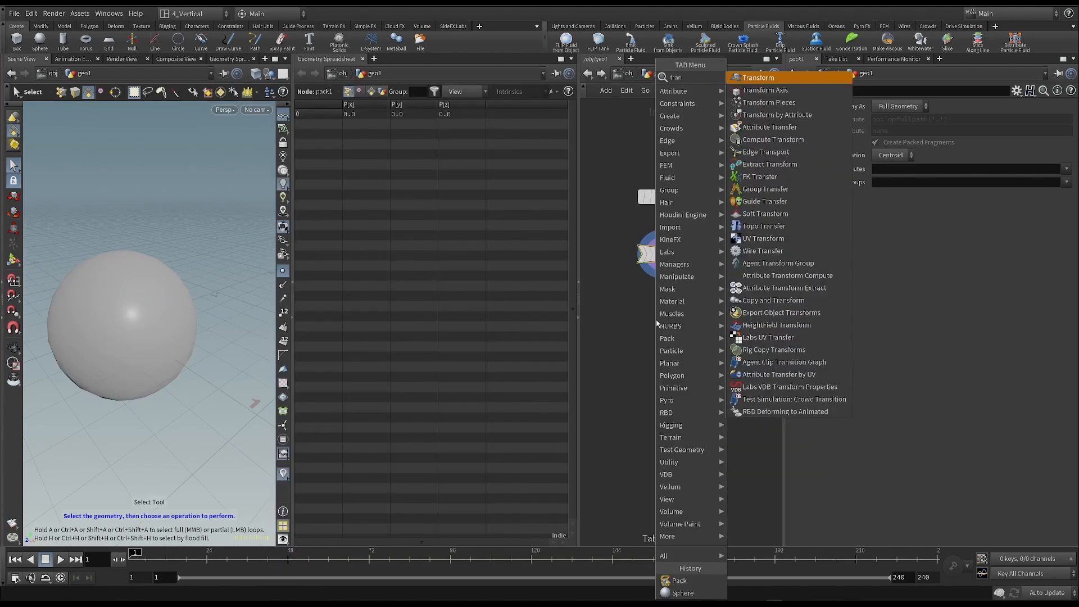
left_click(759, 82)
left_click(655, 312)
left_click(662, 265)
left_click(655, 301)
left_click(677, 312)
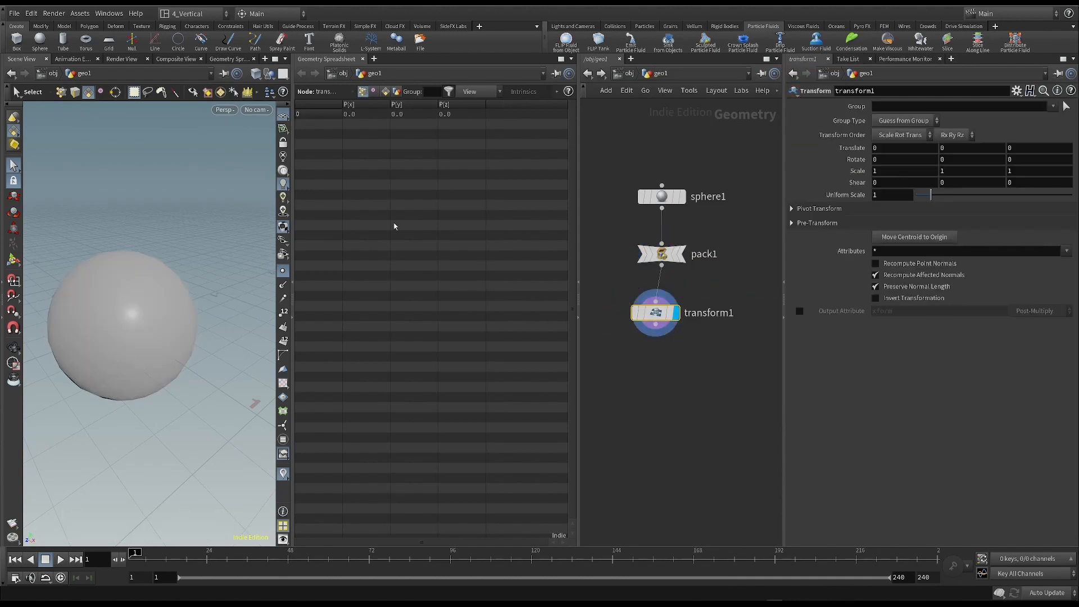
left_click(14, 259)
left_click_drag(122, 326, 165, 307)
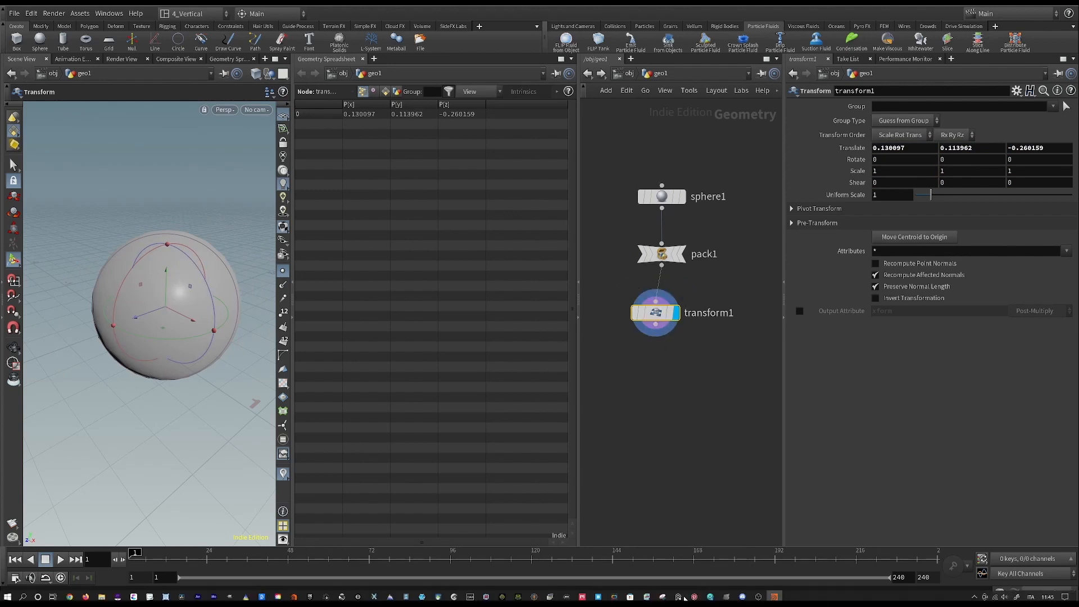
- Review the bounce sketch in the Snipping Tool and return to the transformed sphere in Houdini
left_click(662, 593)
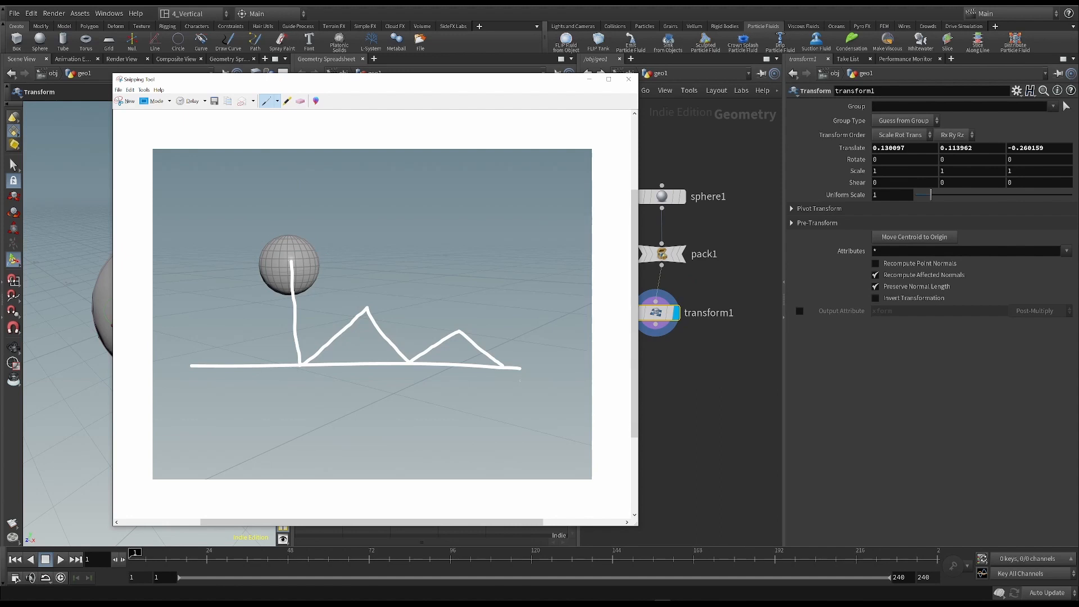
key("alt+Tab")
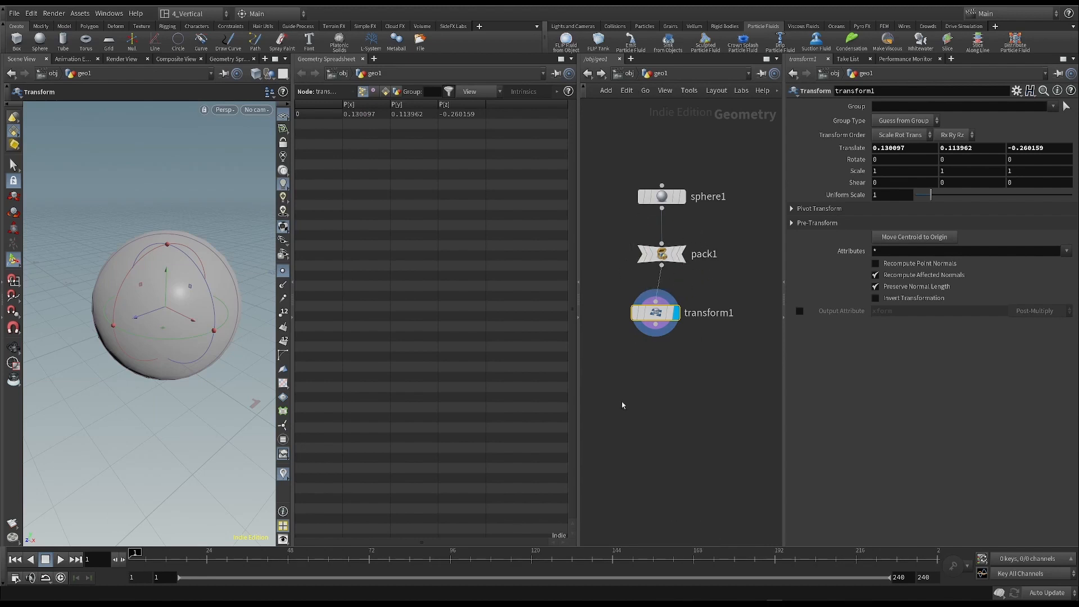
right_click(187, 295)
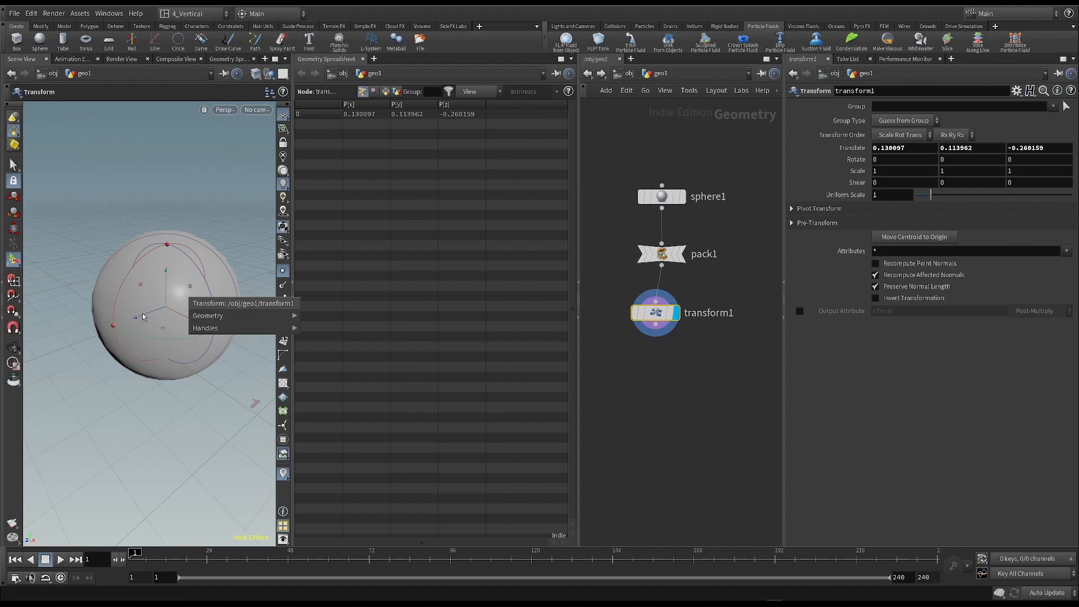
right_click_drag(203, 262, 216, 271, "alt")
key("Return")
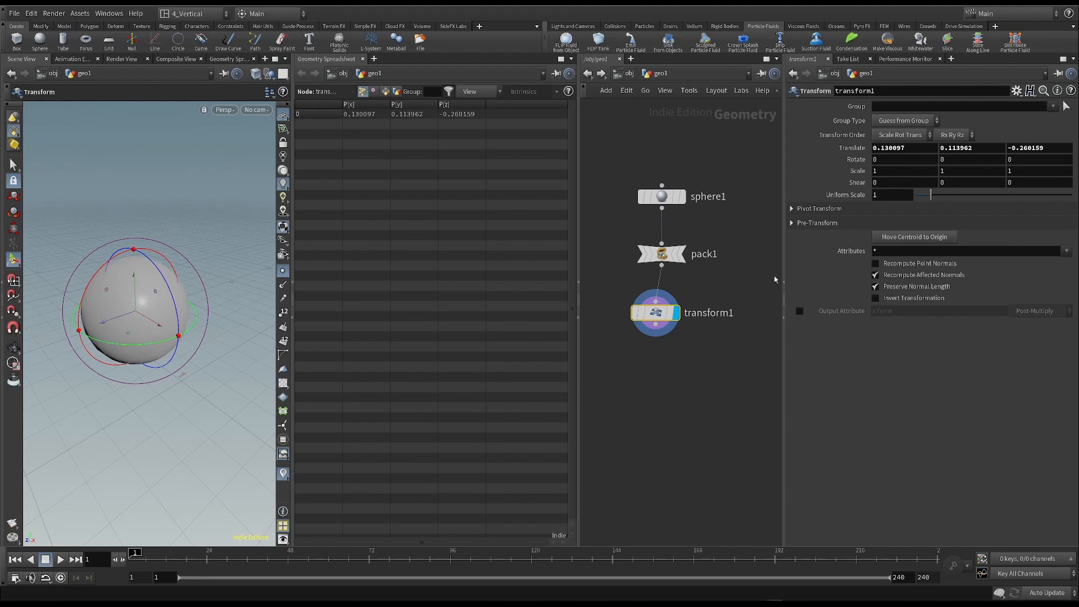
- Inspect the unpacked sphere node's point list against the Pack node's and display the Pack node
mouse_move(655, 197)
left_mouse_down()
mouse_move(643, 175)
mouse_move(661, 182)
left_mouse_up()
left_click(693, 400)
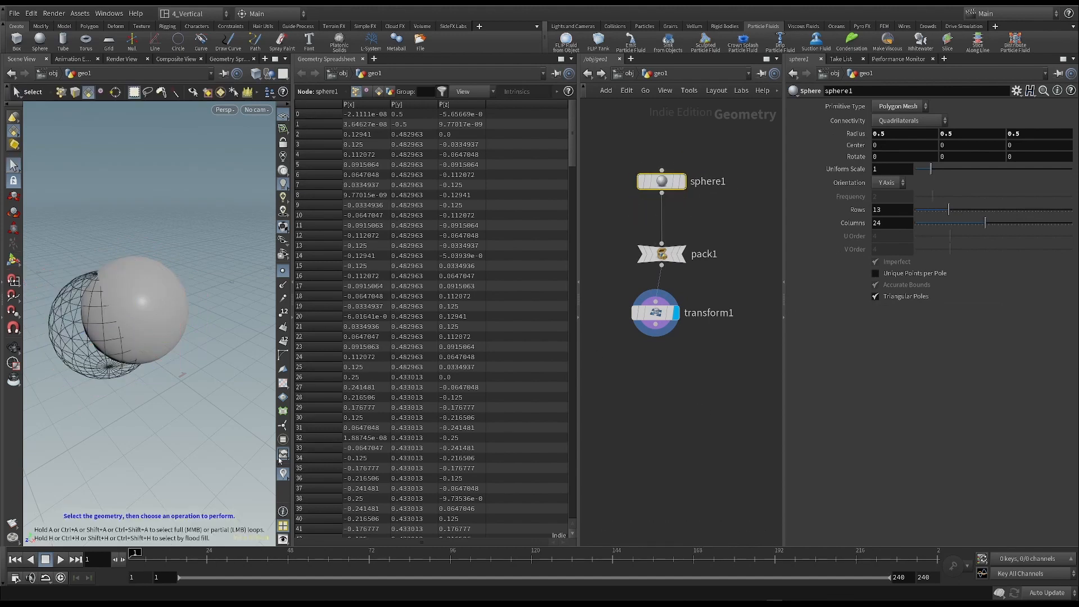
left_click_drag(572, 105, 557, 76)
left_click(676, 237)
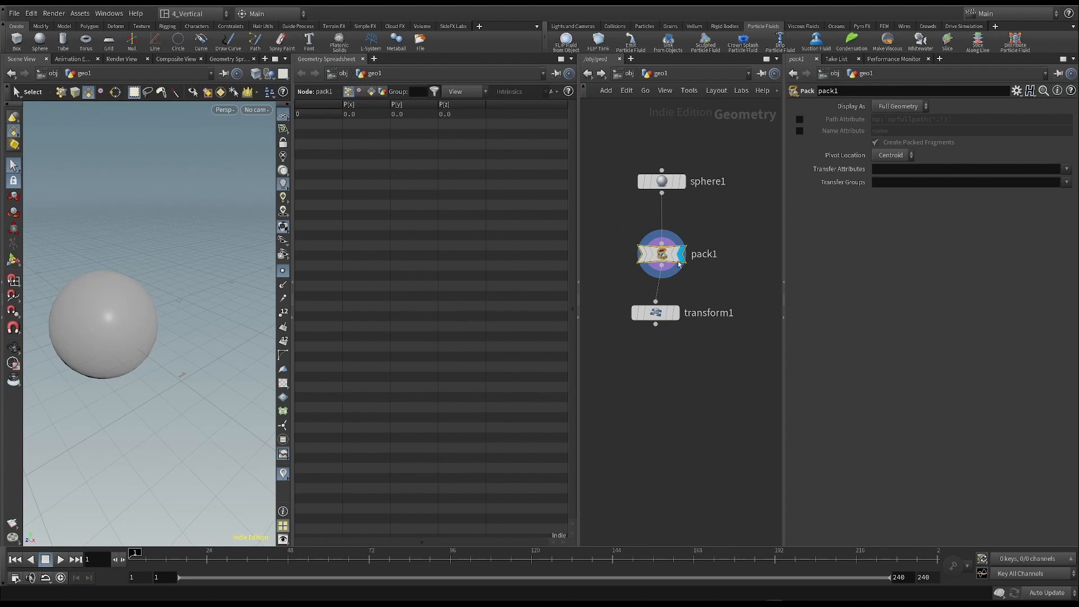
- Space out the Pack and Transform nodes in the network and widen the scene view beside the spreadsheet
mouse_move(653, 313)
left_click_drag(653, 313, 652, 373)
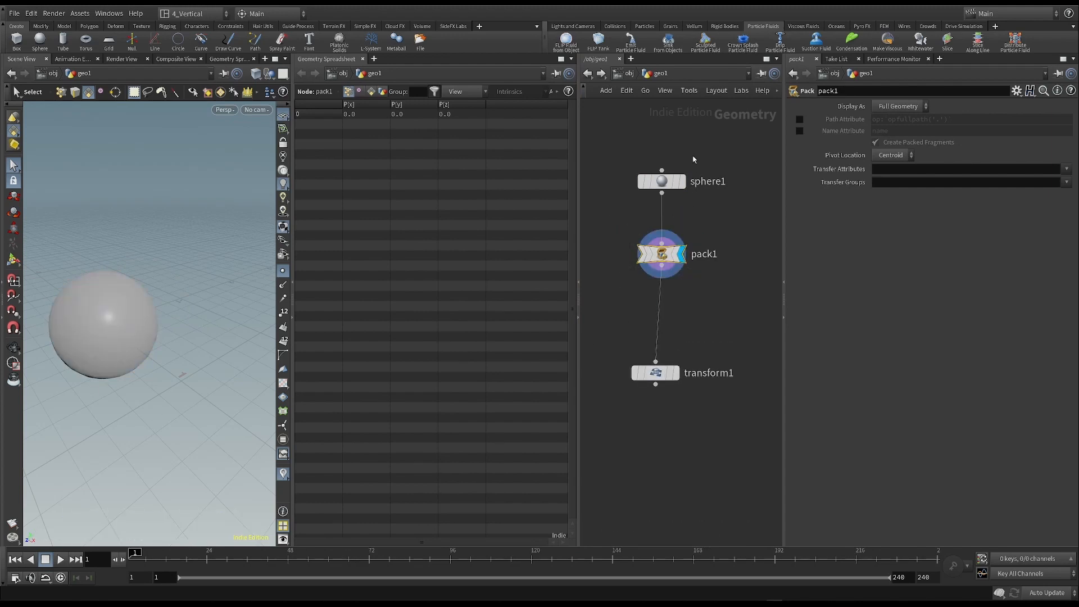
left_click_drag(658, 254, 657, 264)
left_click_drag(291, 275, 410, 277)
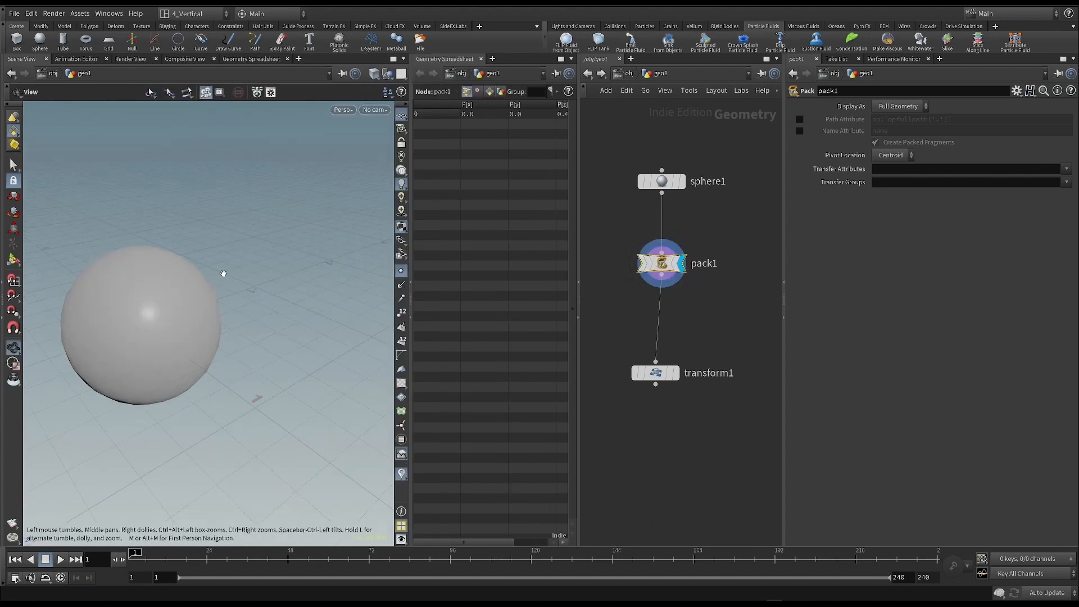
right_click_drag(222, 273, 128, 358, "alt")
middle_click_drag(183, 328, 169, 307, "alt")
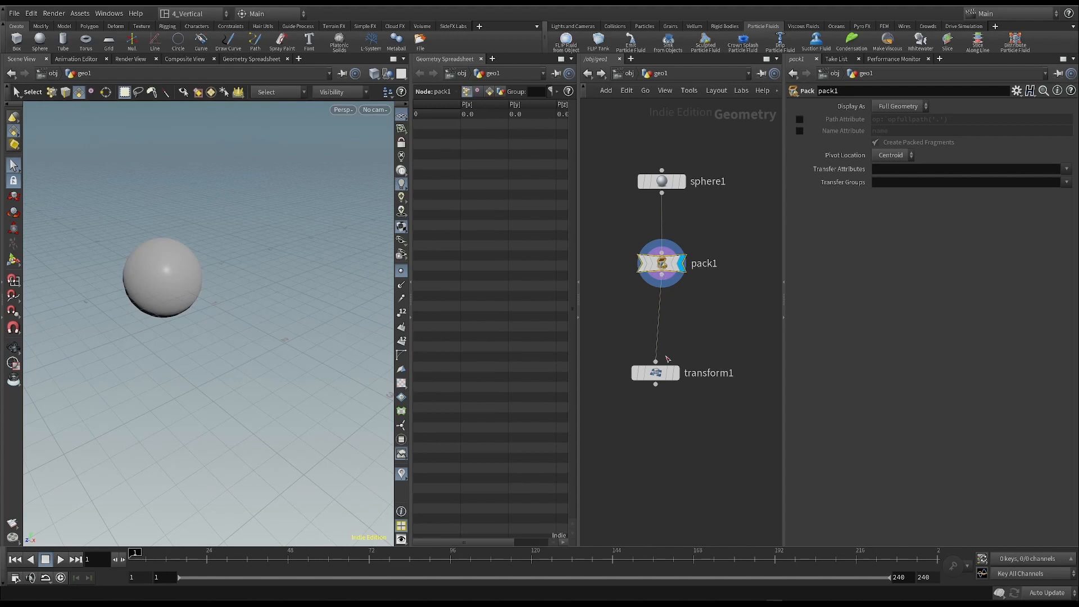
- Move the Pack node aside, wire the sphere directly into the Transform node and display the Transform node
left_click_drag(663, 371, 663, 357)
left_click_drag(662, 263, 627, 264)
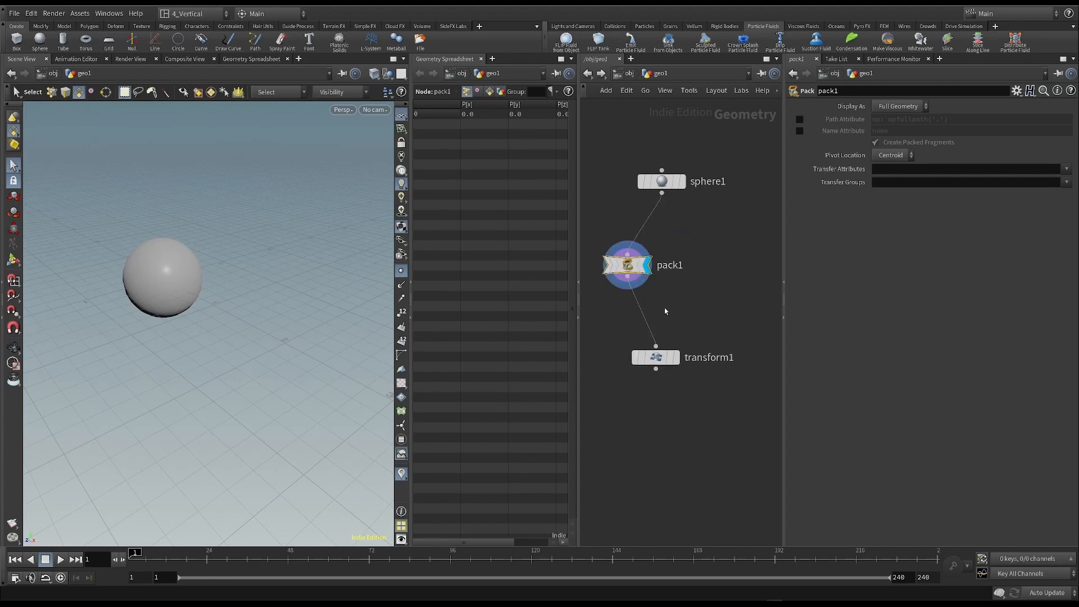
left_click_drag(662, 193, 655, 346)
left_click_drag(607, 265, 598, 267)
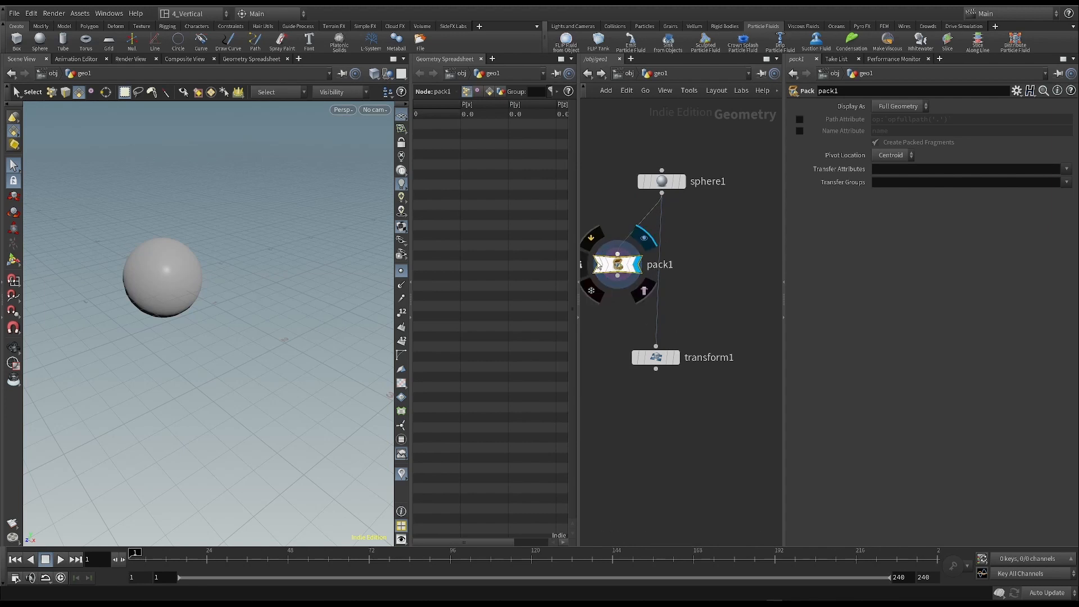
left_click(656, 359)
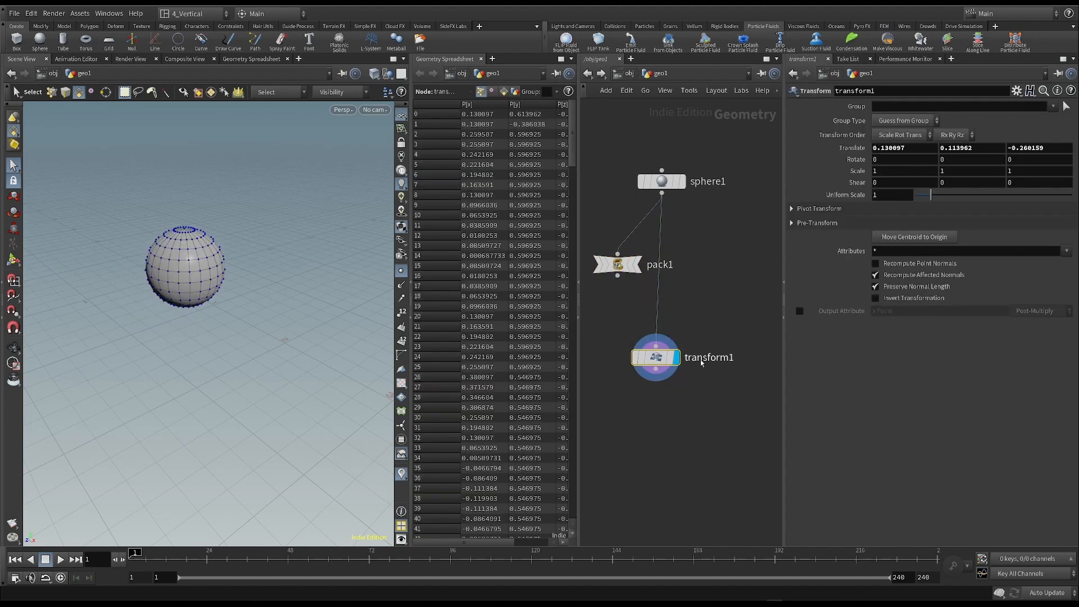
- Duplicate the Transform node beside the original, fed by the sphere, and set the copy's Z translation to about -1.63
left_click_drag(656, 360, 745, 352)
key("ctrl+c")
key("ctrl+v")
left_click_drag(745, 353, 758, 352)
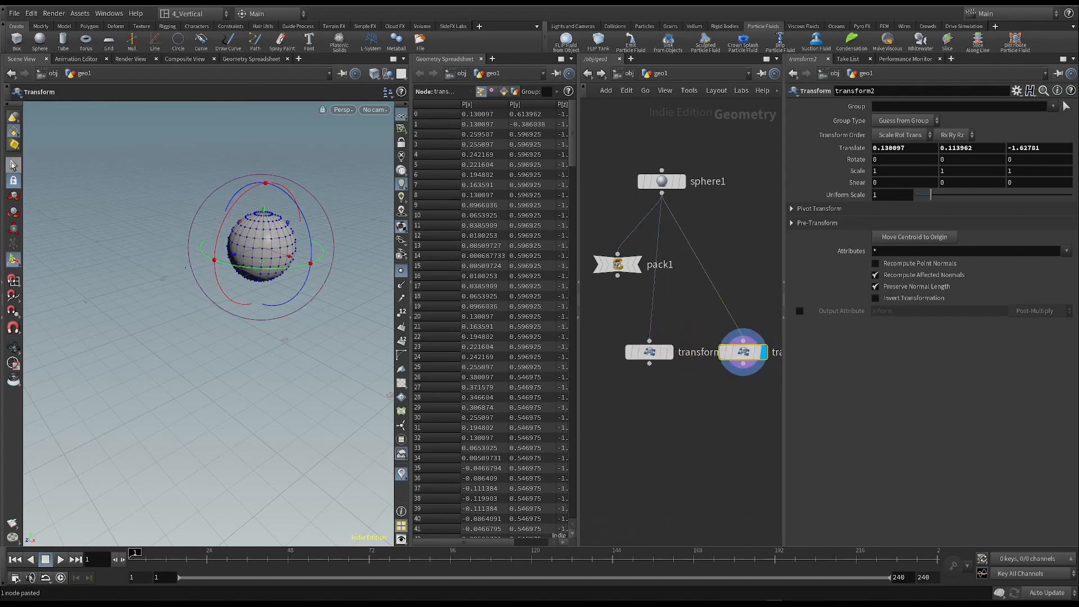
key("s")
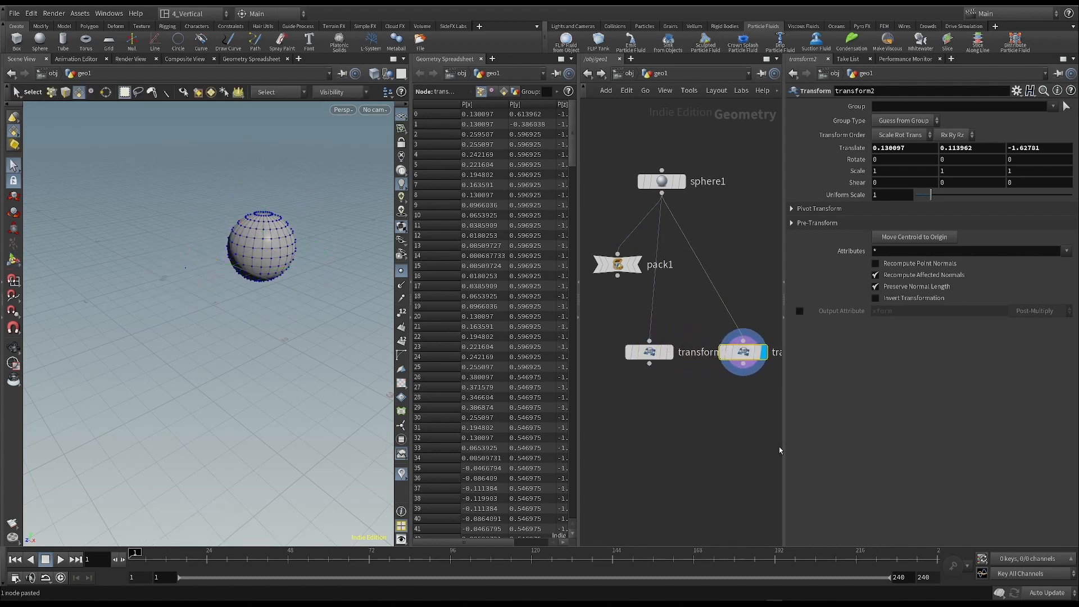
- Tidy the two Transform nodes in the network and show transform1 as a wireframe template beside transform2
middle_click_drag(722, 407, 671, 407)
left_click_drag(604, 351, 597, 345)
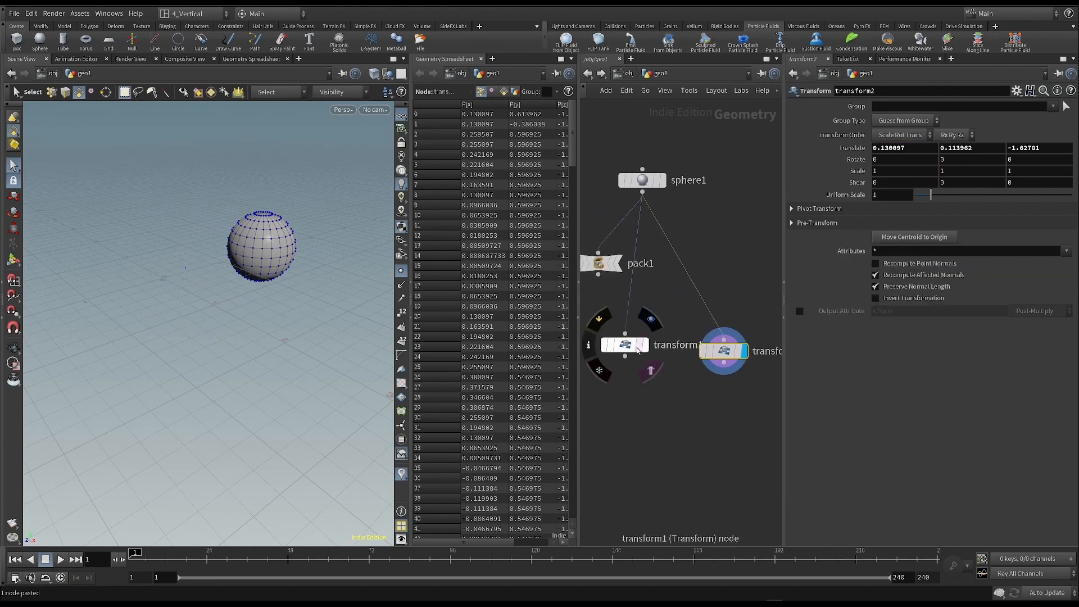
left_click(640, 346)
left_click_drag(625, 347, 620, 360)
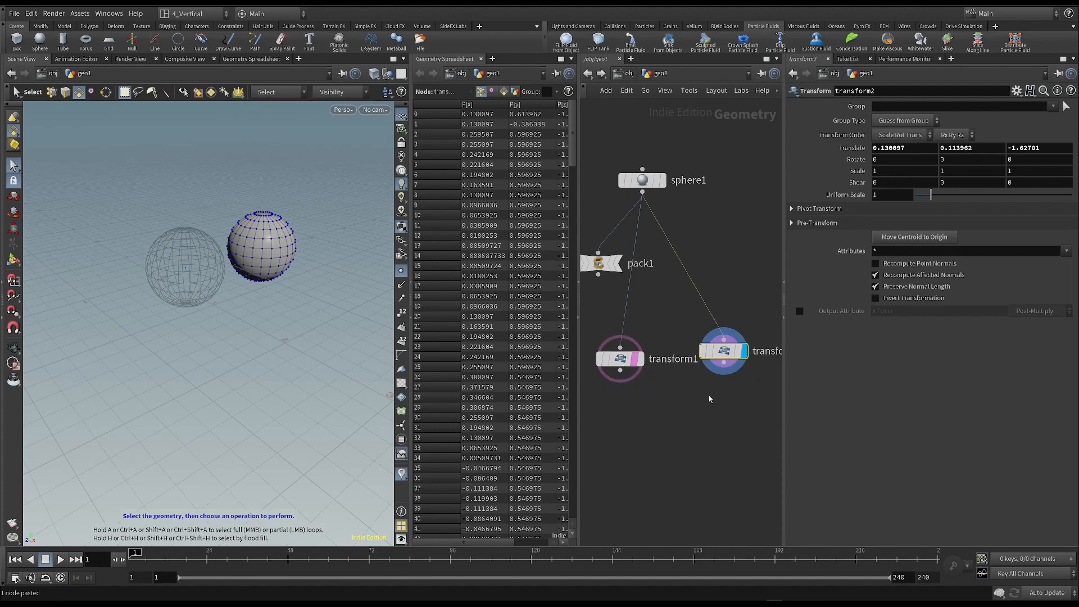
scroll(672, 395, "down", 1)
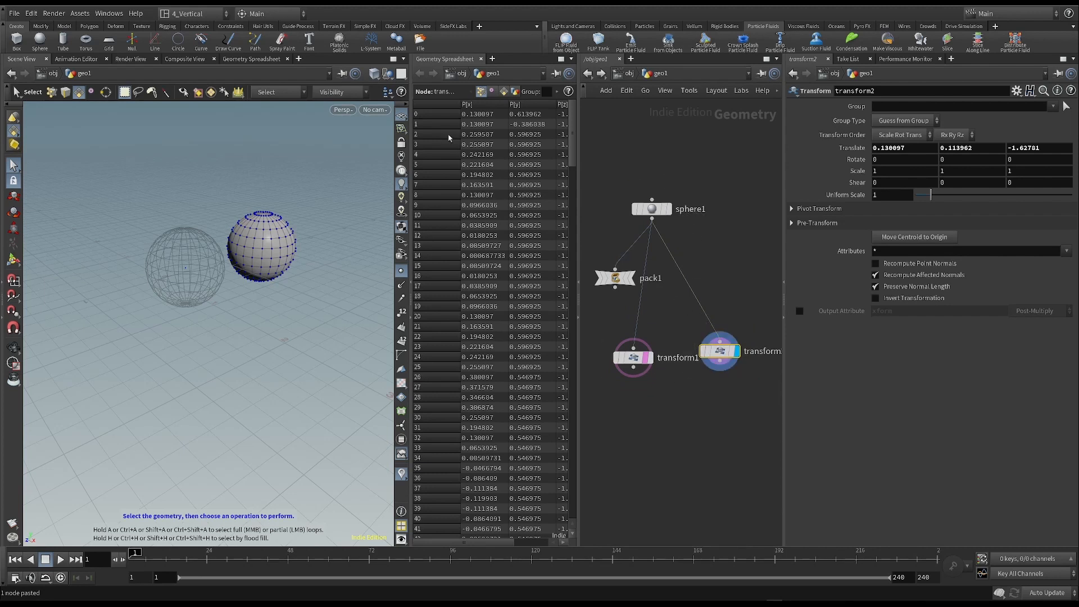
- Rewire both Transform nodes to take the Pack node's output and show transform1 as a template beside transform2
left_click_drag(573, 127, 617, 125)
left_click_drag(615, 187, 705, 241)
left_click_drag(615, 275, 720, 342)
left_click_drag(721, 359, 721, 366)
left_click(722, 364)
left_click(647, 358)
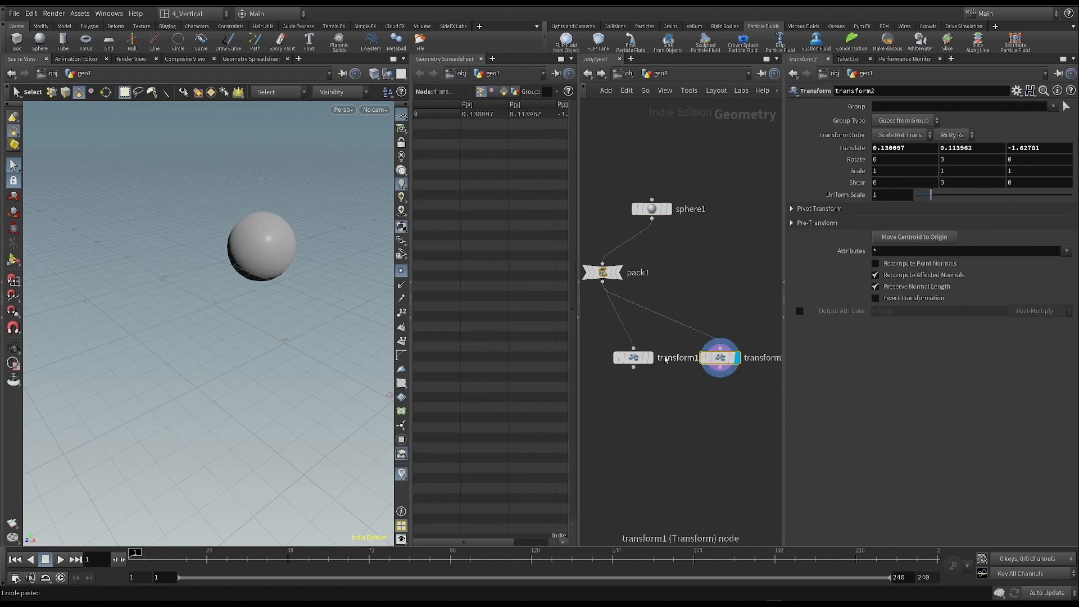
left_click(647, 357)
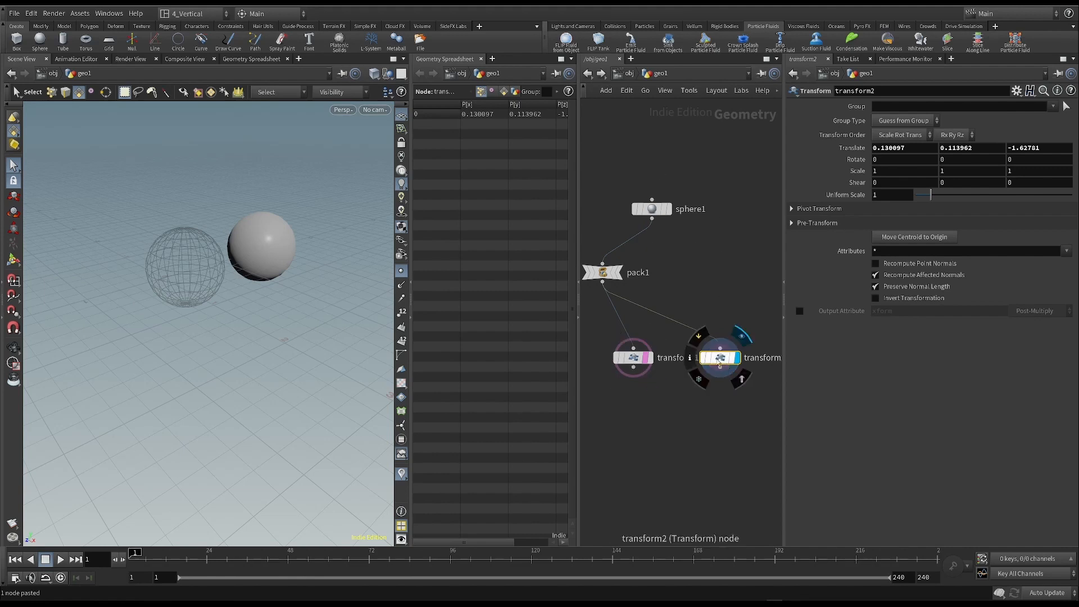
- Align the Pack node above transform1 and compare the point data of the sphere, Pack and transform2 nodes
left_click_drag(607, 275, 635, 275)
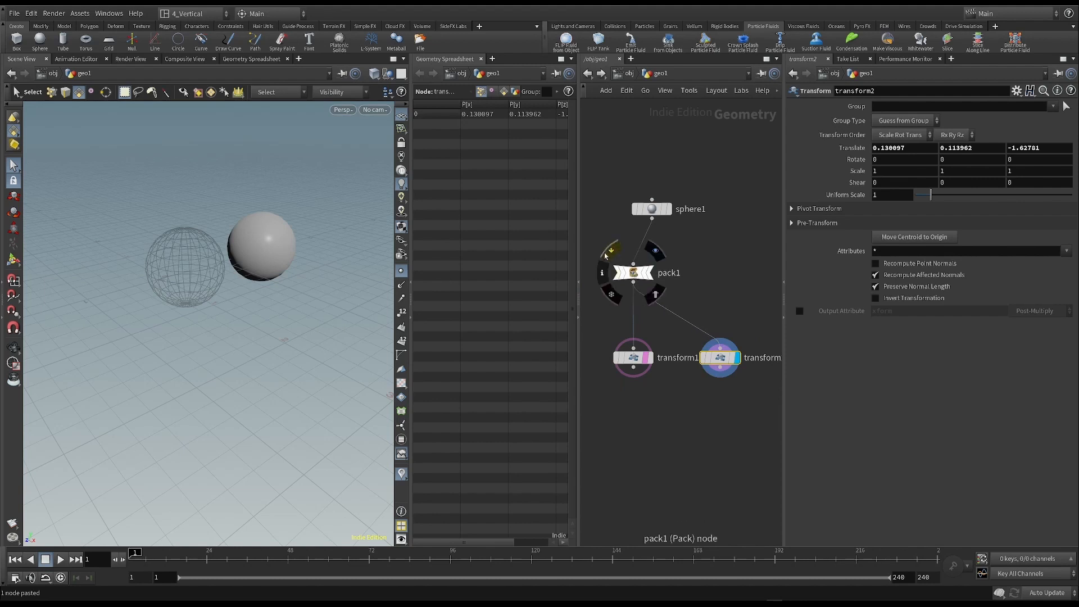
left_click(662, 208)
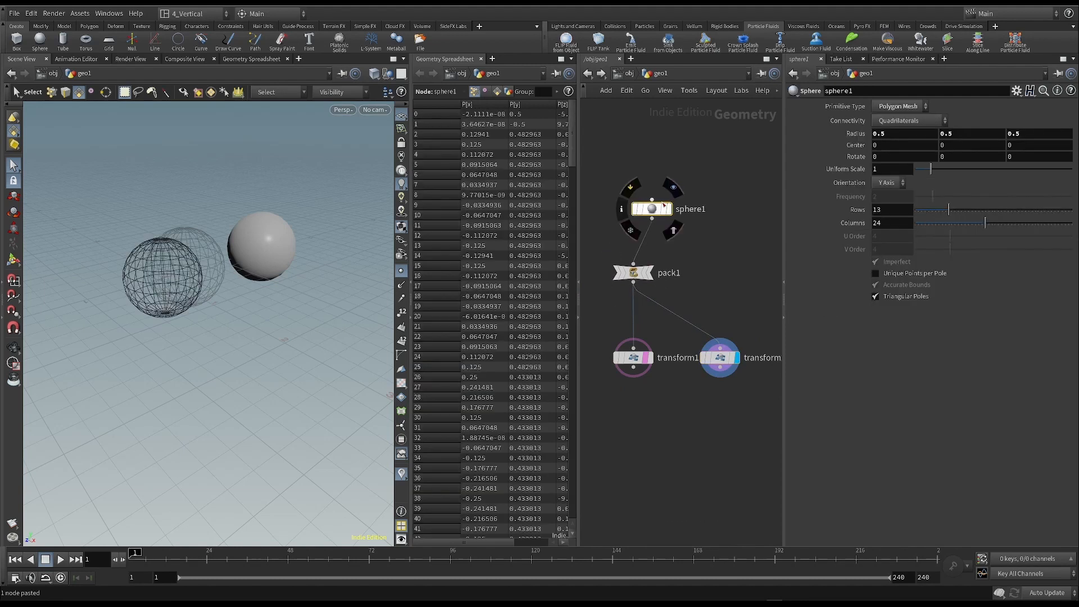
left_click(634, 273)
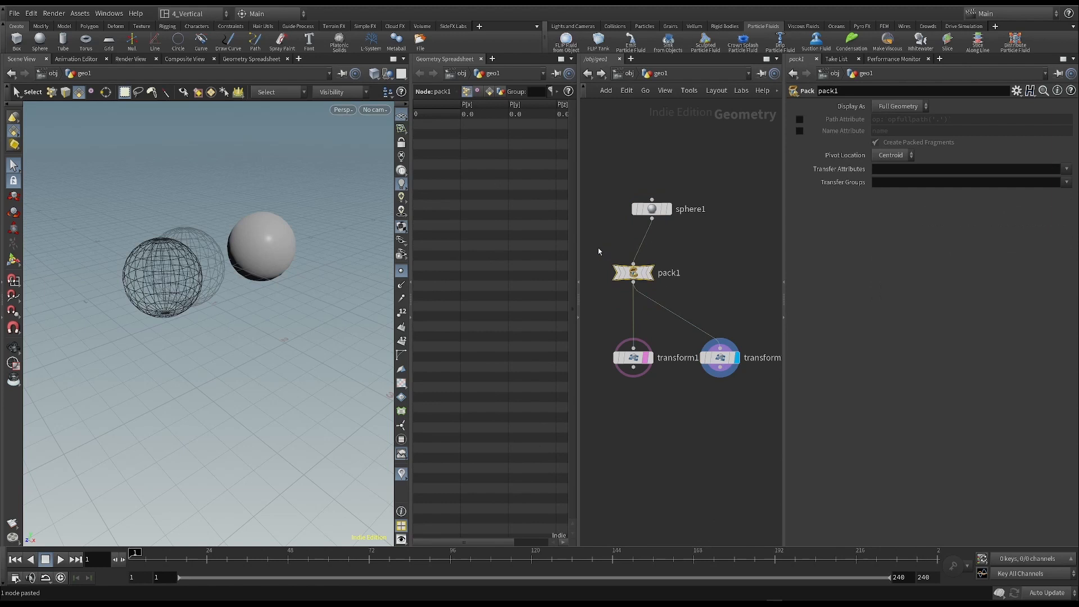
left_click_drag(723, 362, 733, 360)
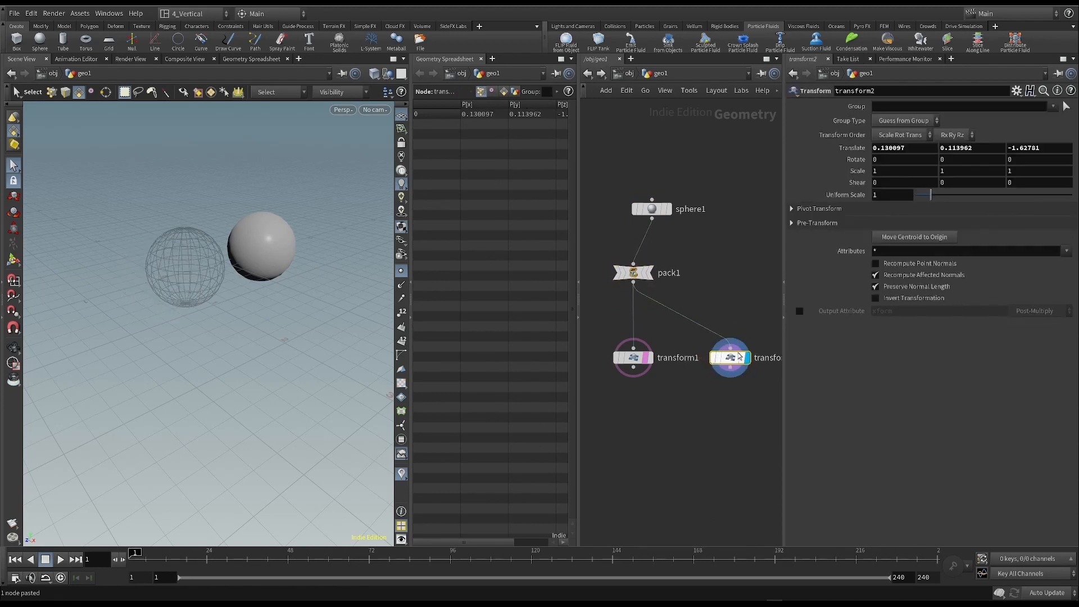
left_click_drag(586, 247, 692, 295)
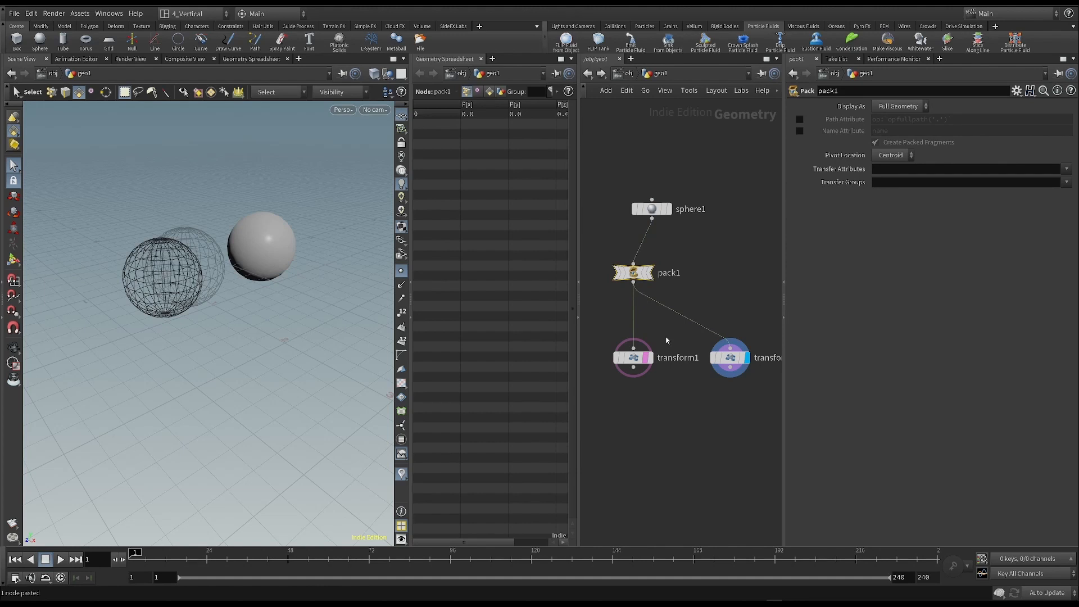
- Undo the Transform node additions and rewiring, back to only the sphere feeding the Pack node
key("ctrl+z")
key("ctrl+z")
key("ctrl+z")
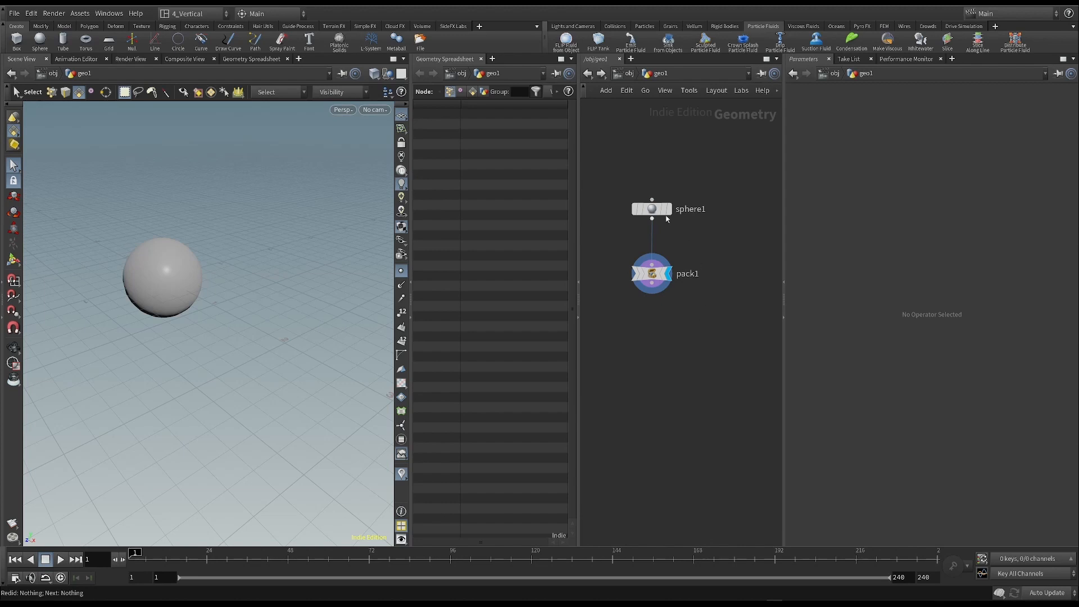
- Inspect the node info of the sphere and the Pack node to compare their point, primitive and vertex counts
mouse_move(659, 214)
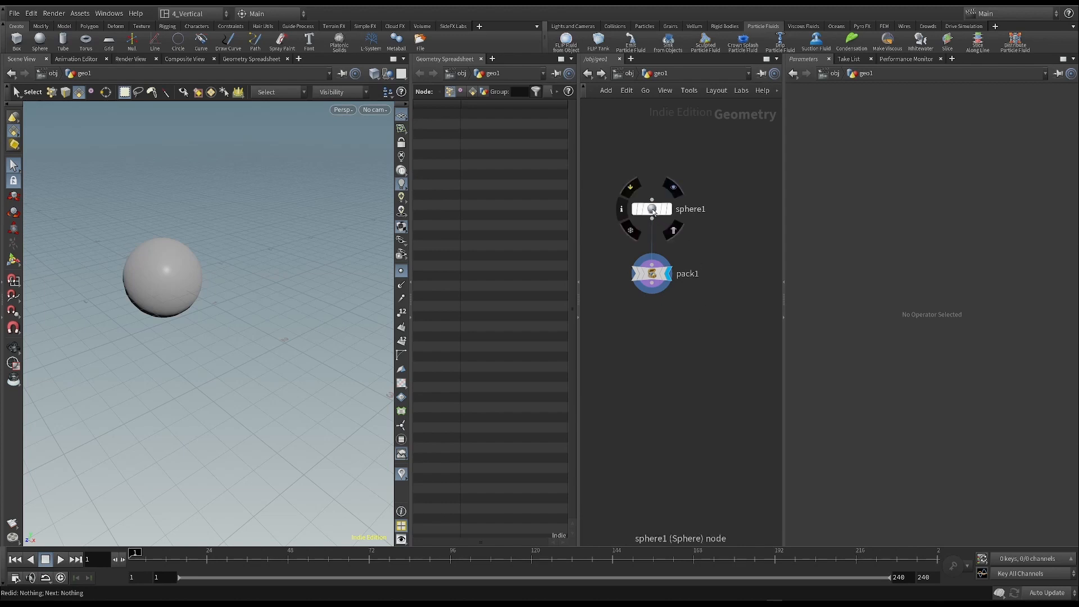
middle_click(653, 210)
left_click(621, 208)
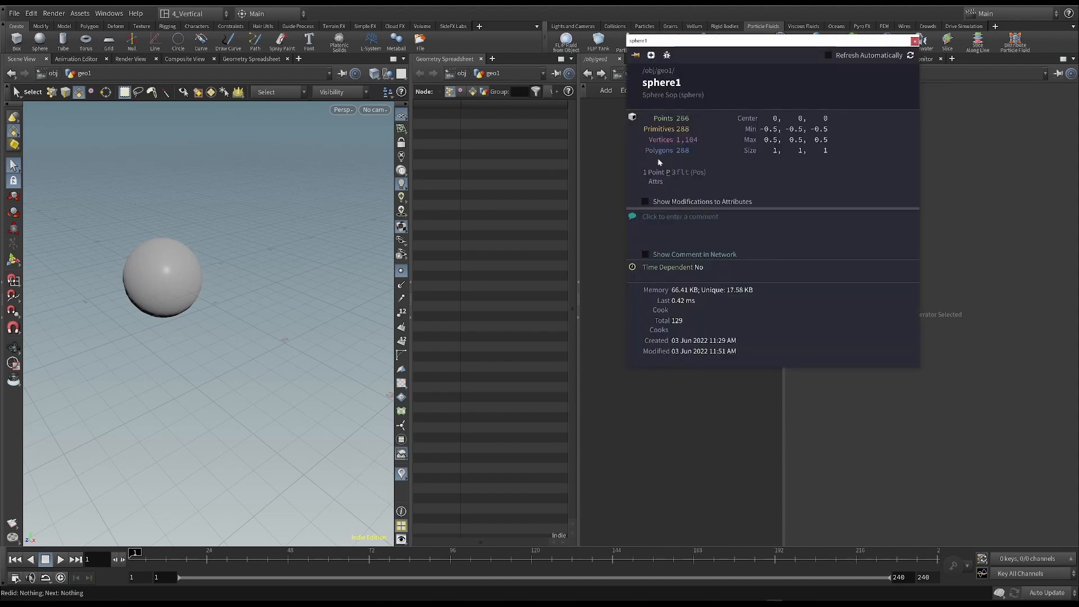
left_click_drag(696, 49, 810, 61)
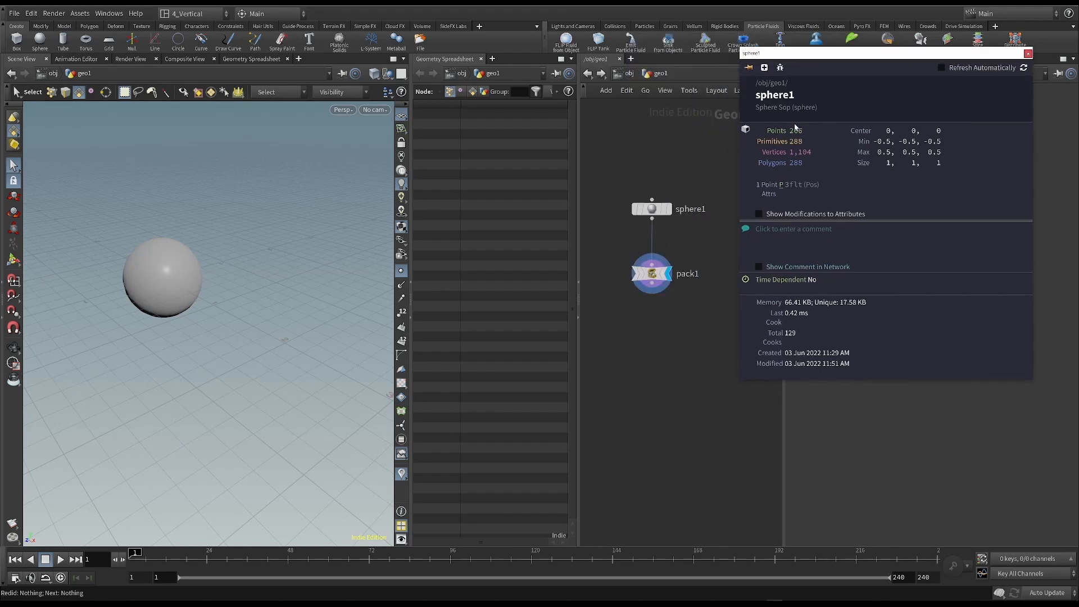
left_click(1027, 53)
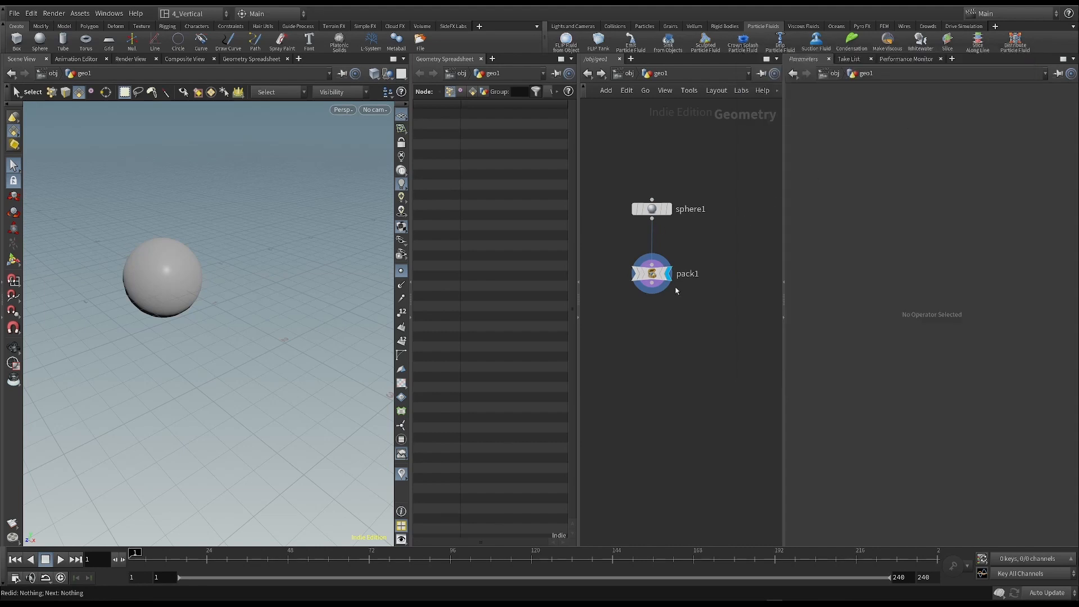
left_click(621, 274)
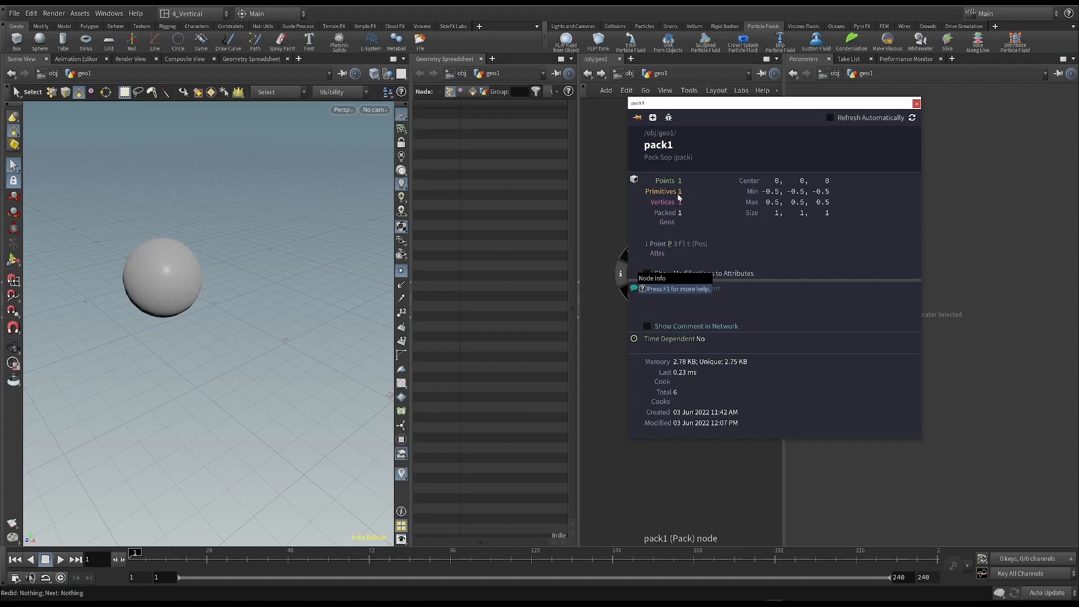
left_click(916, 104)
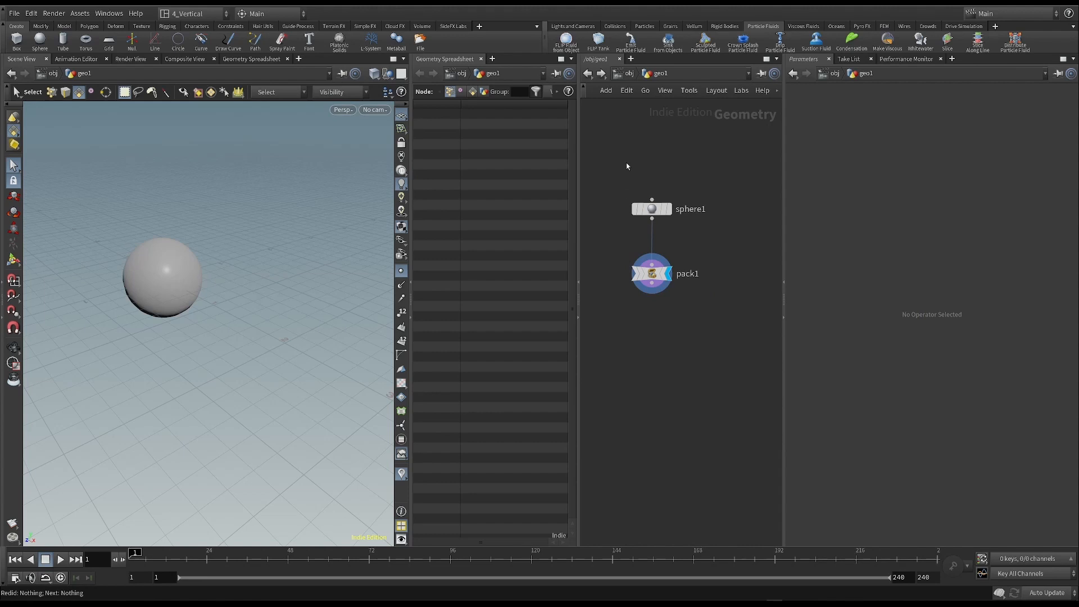
- Add a DOP Network node below the Pack node
left_click_drag(583, 155, 722, 347)
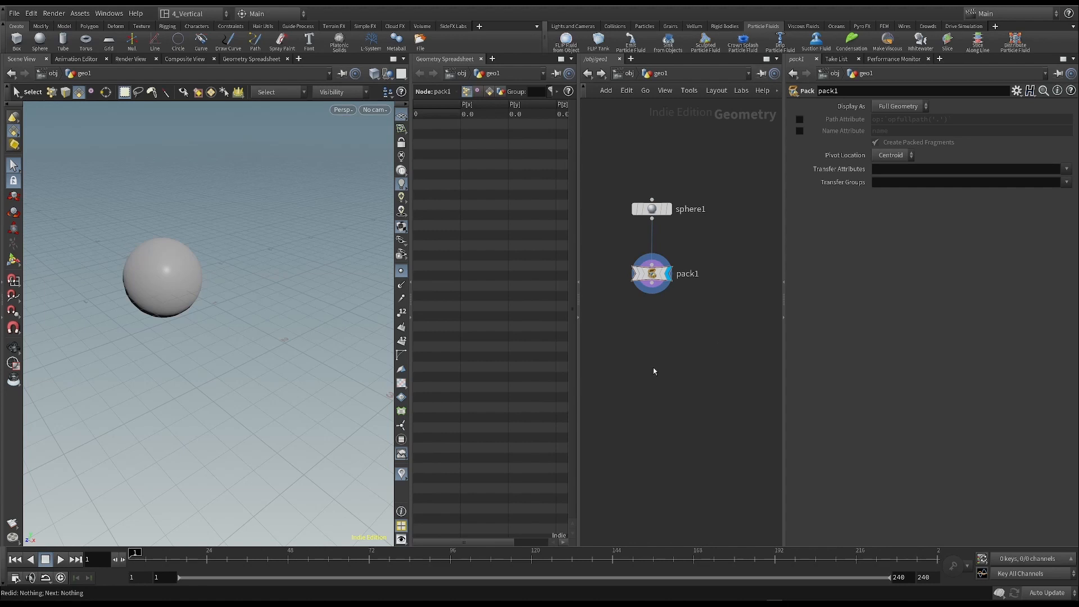
key("Tab")
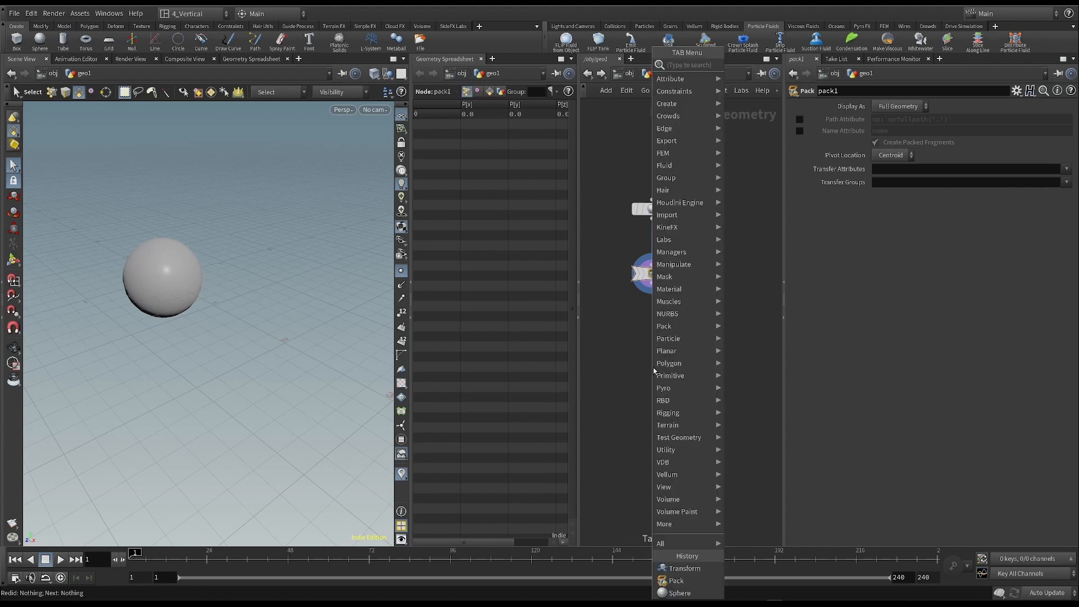
type("dop")
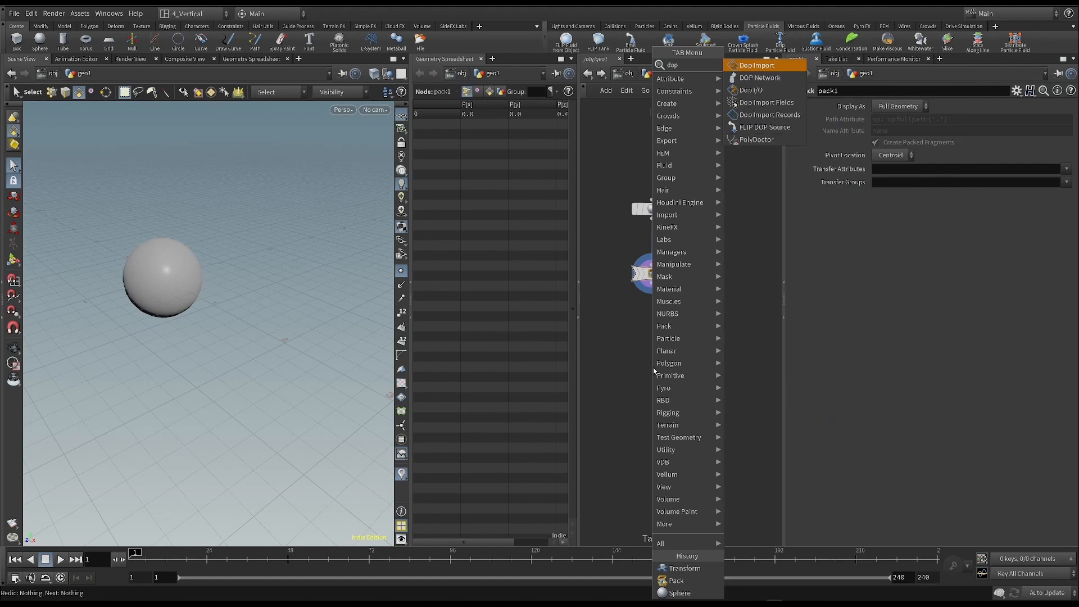
left_click(787, 82)
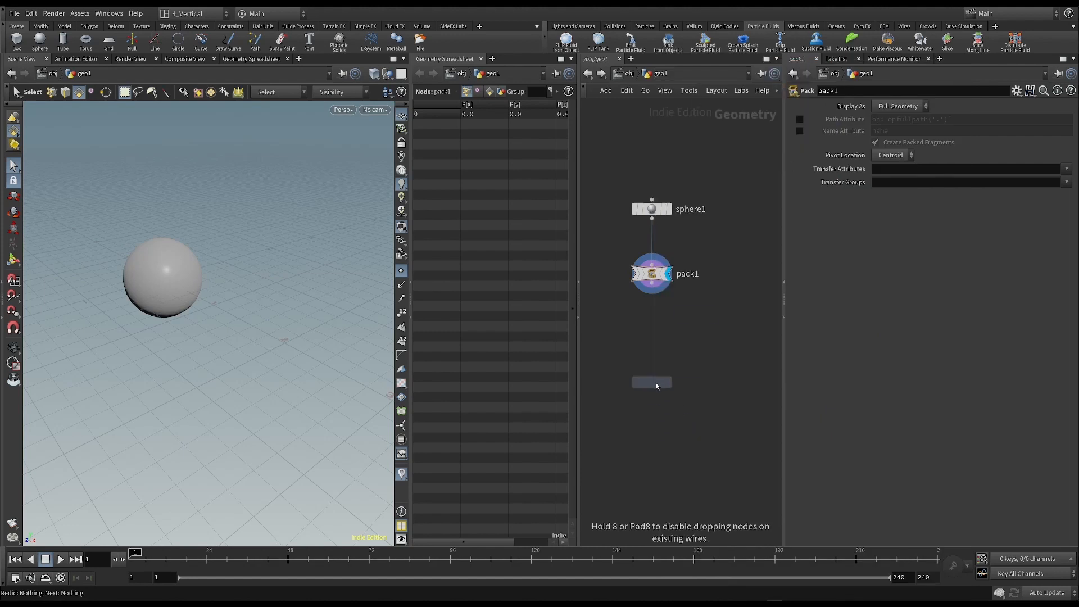
left_click(651, 382)
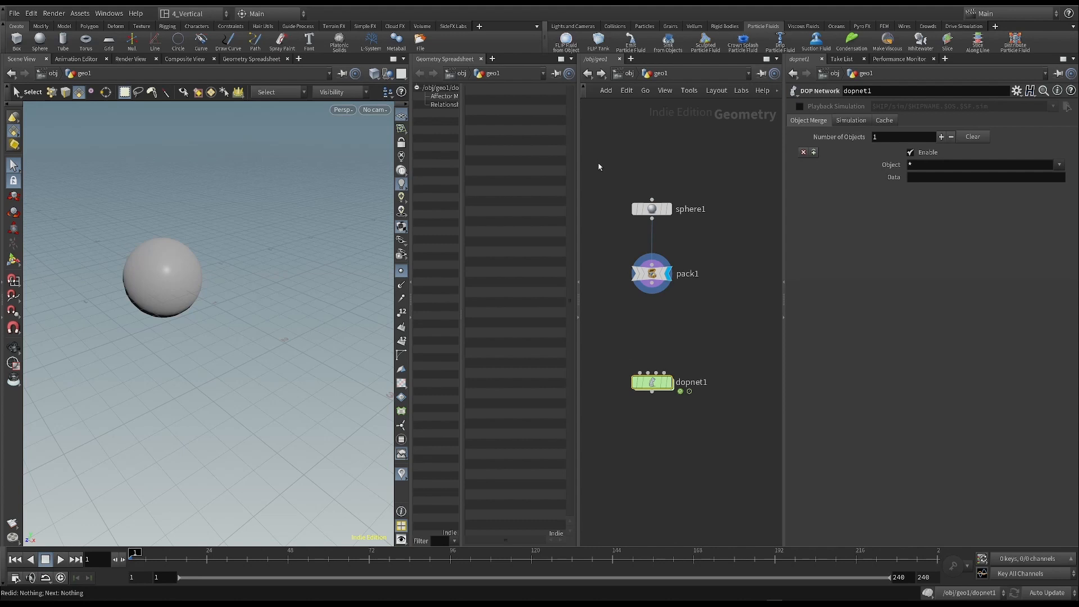
left_click_drag(595, 159, 729, 273)
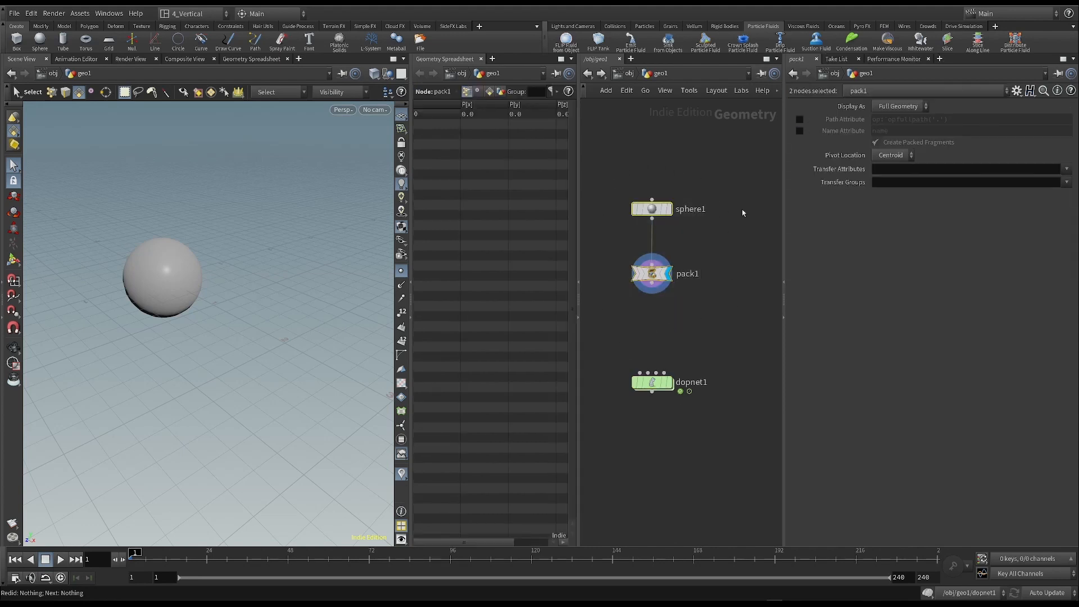
left_click_drag(607, 165, 705, 318)
left_click(638, 384)
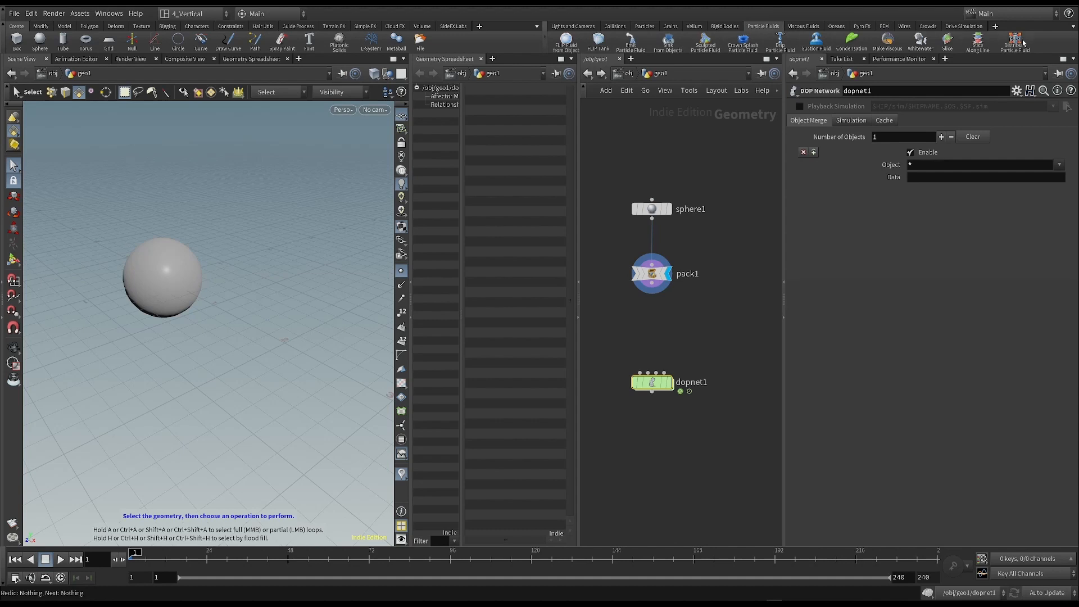
left_click(863, 27)
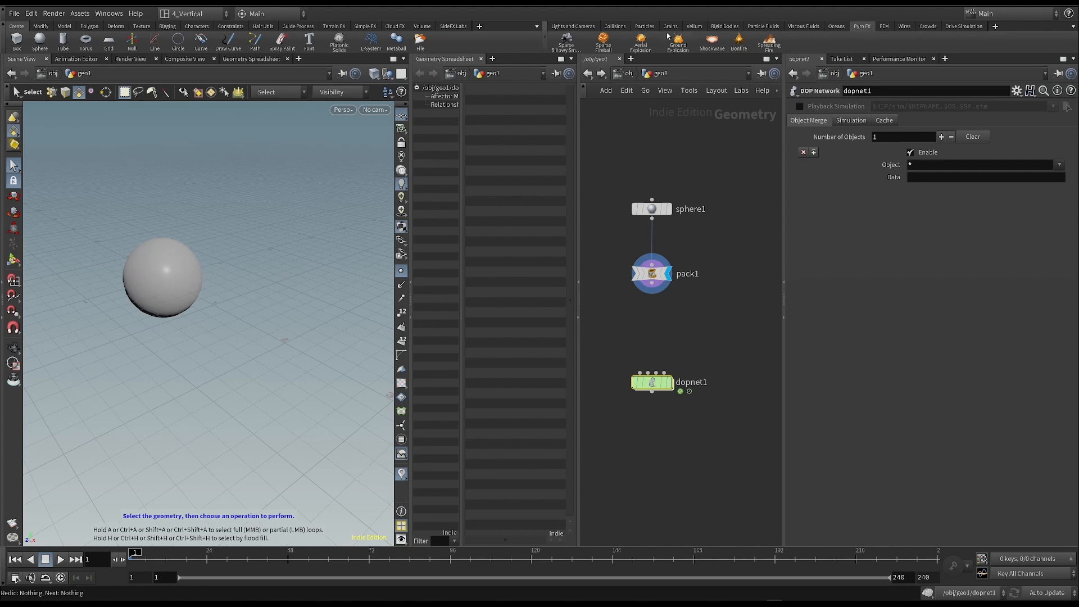
left_click(726, 26)
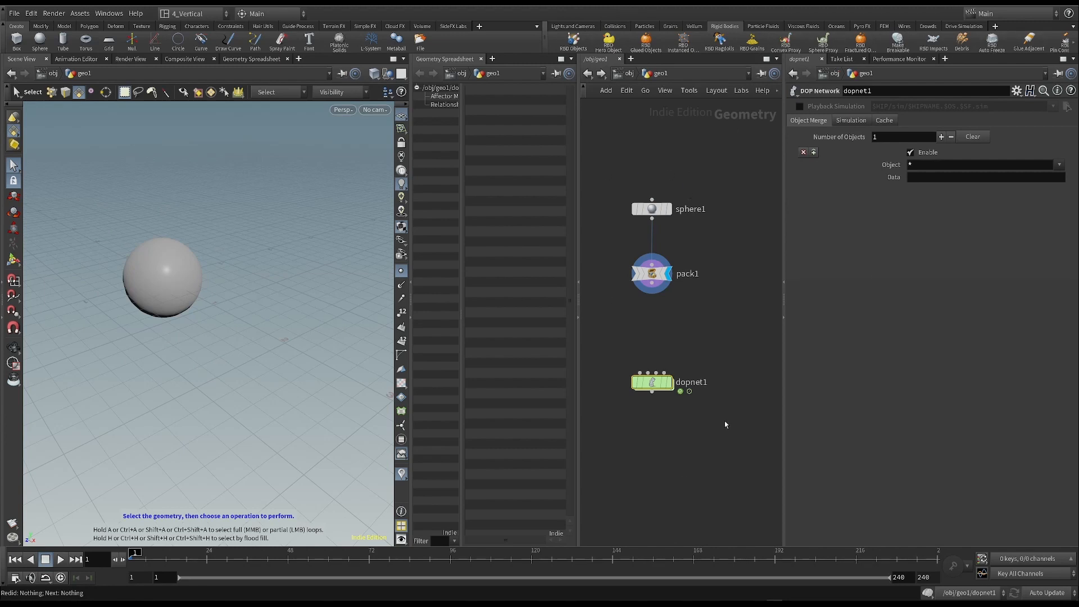
left_click_drag(616, 341, 701, 428)
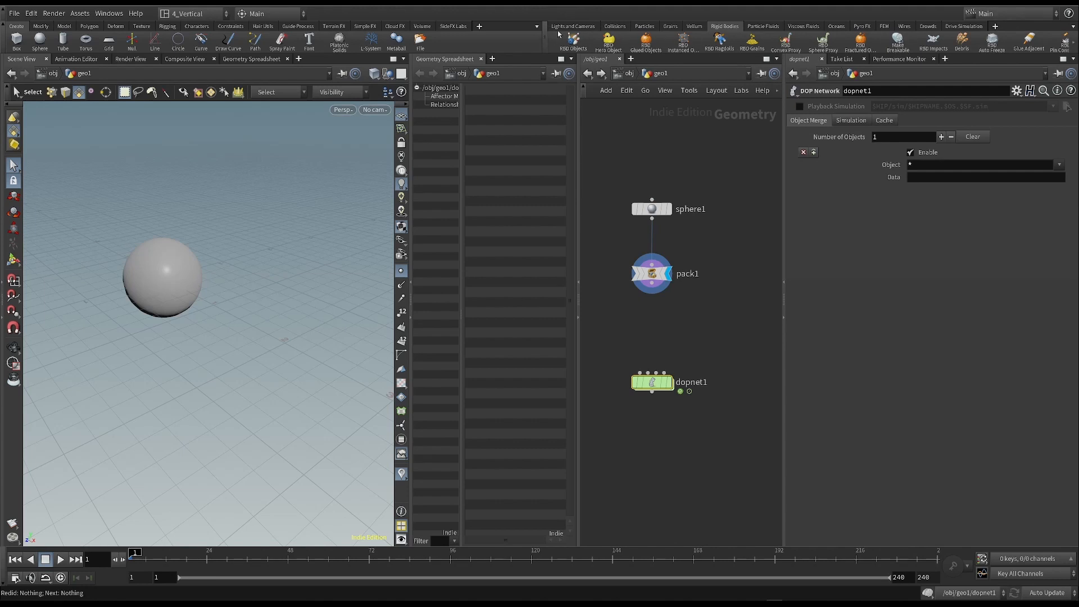
left_click_drag(604, 338, 710, 435)
mouse_move(656, 390)
mouse_move(656, 389)
left_mouse_down()
mouse_move(671, 386)
mouse_move(652, 382)
left_mouse_up()
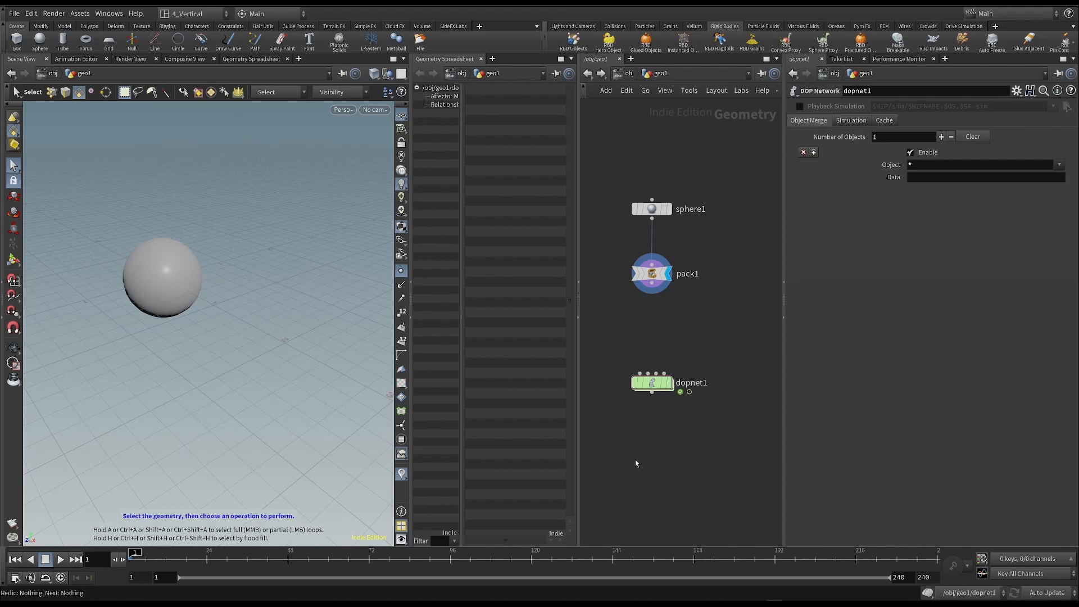
left_click(836, 26)
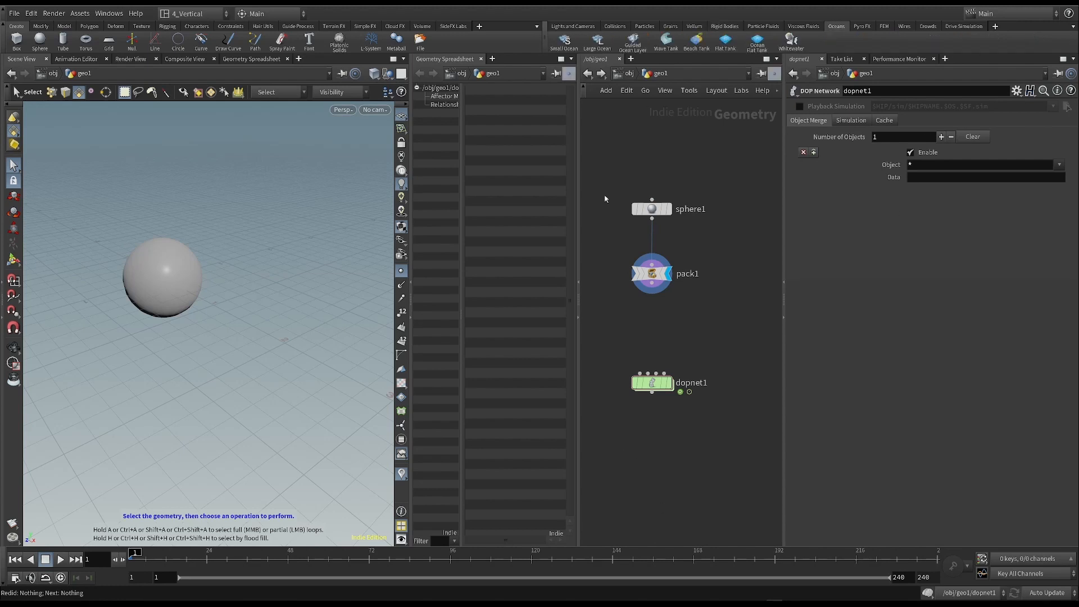
- Move the DOP Network node slightly closer beneath the Pack node and select it
mouse_move(651, 382)
left_mouse_down()
mouse_move(651, 394)
mouse_move(648, 381)
mouse_move(656, 385)
left_mouse_up()
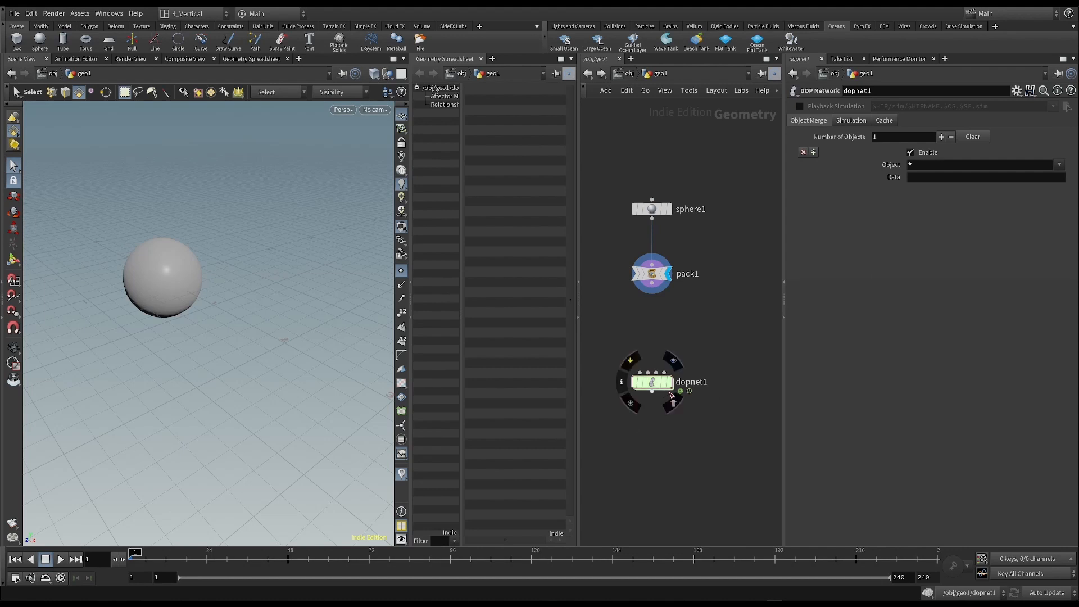
mouse_move(652, 382)
left_mouse_down()
mouse_move(669, 377)
mouse_move(655, 373)
left_mouse_up()
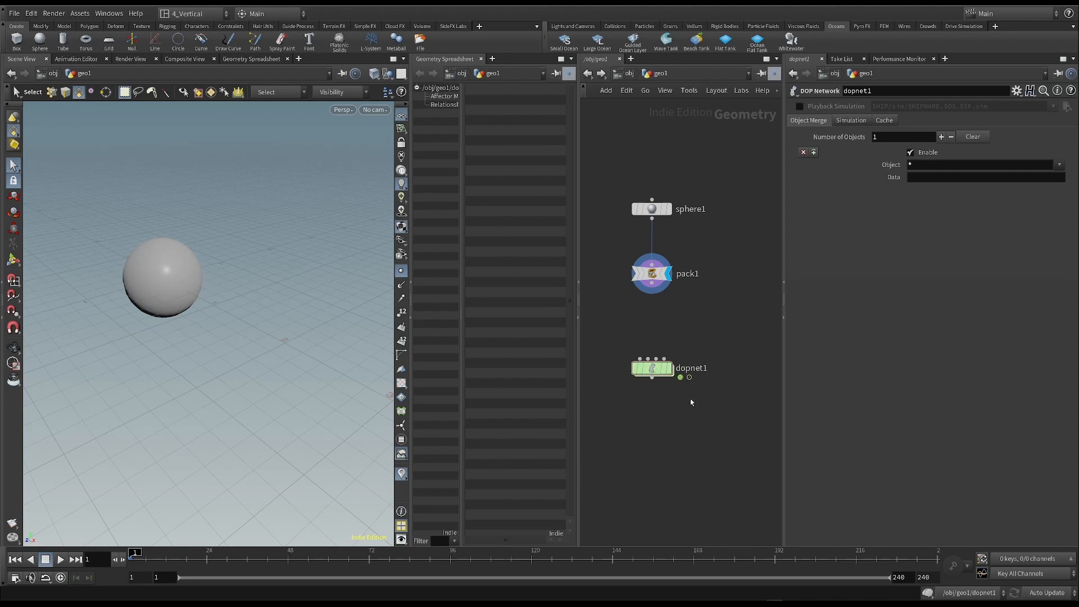
mouse_move(652, 372)
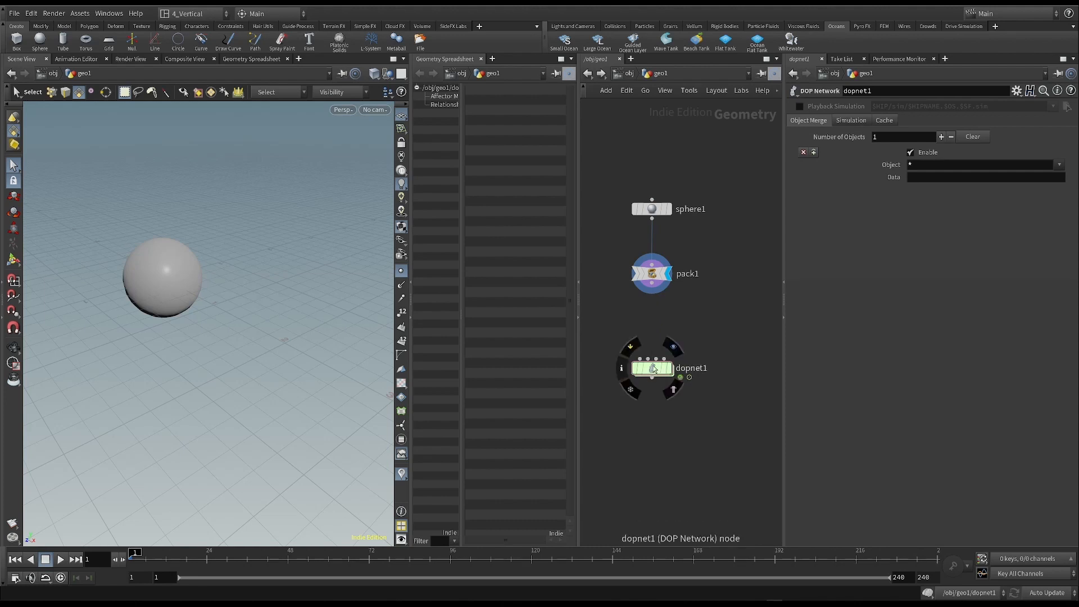
left_click_drag(612, 332, 733, 418)
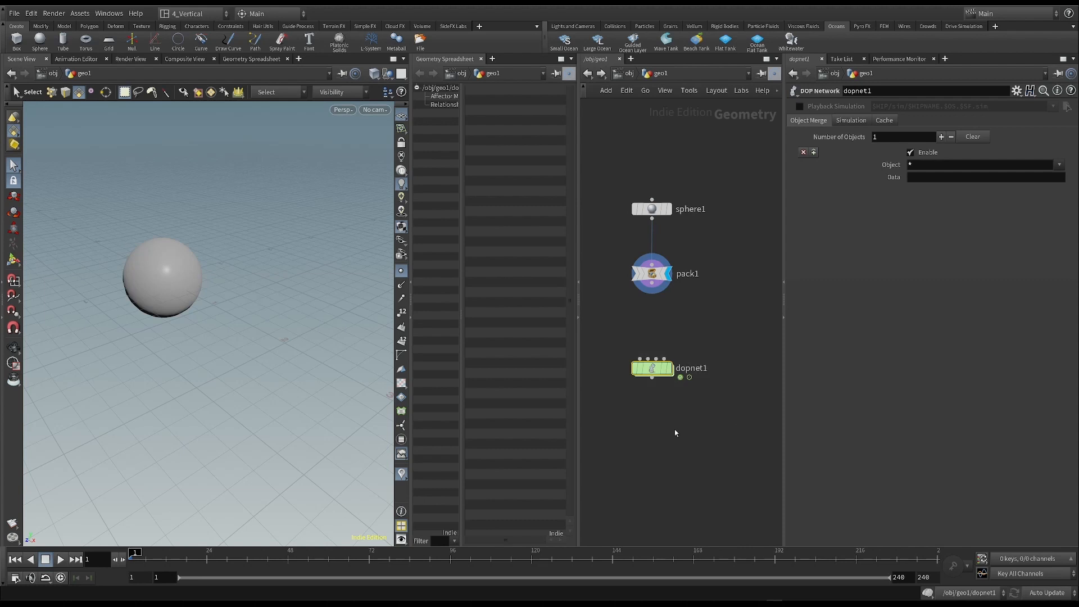
- Enter the DOP Network and widen the network editor pane around its output node
double_click(652, 368)
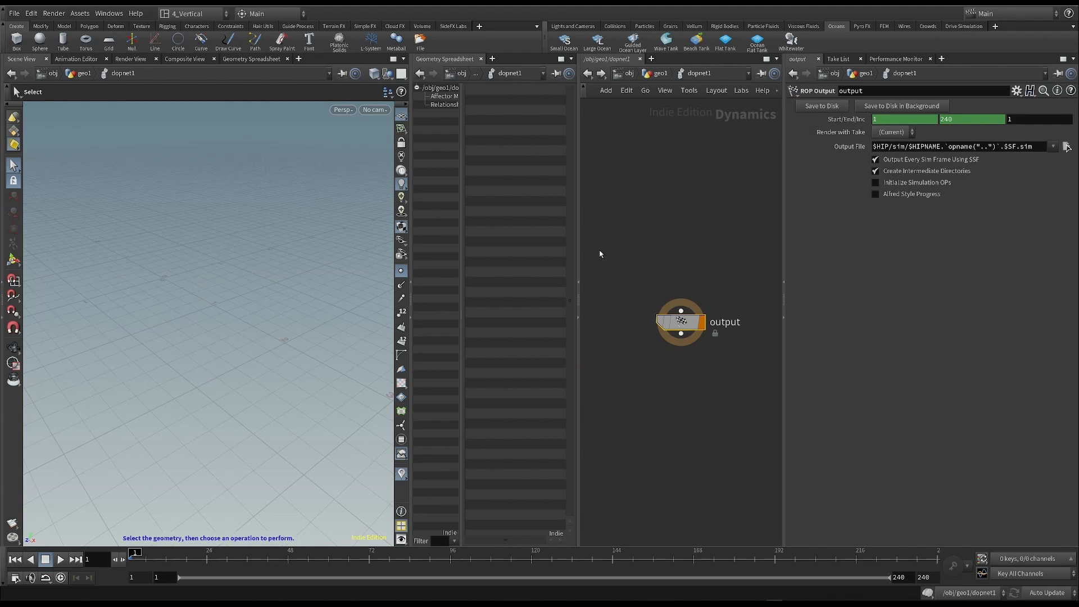
left_click_drag(578, 264, 528, 264)
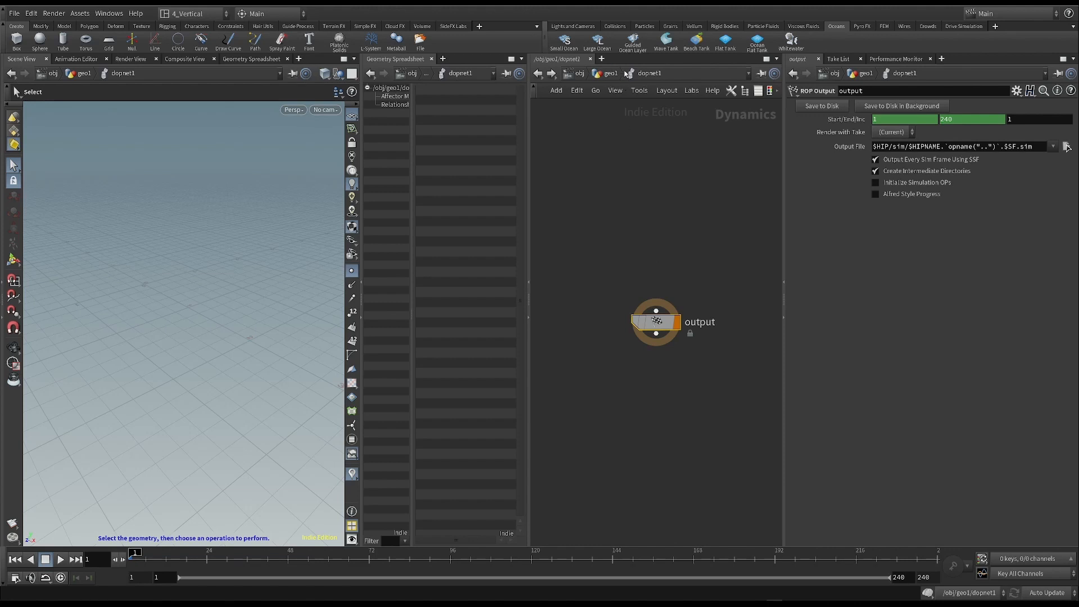
middle_click_drag(644, 233, 640, 260)
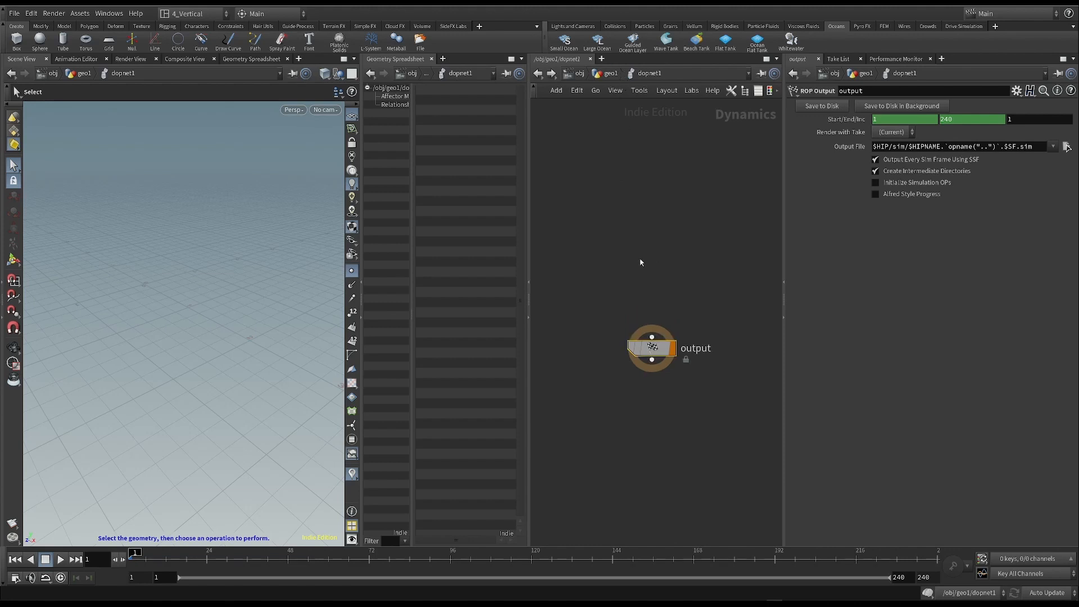
- Split the network editor into stacked panes, with geo1 in the upper one and the inside of dopnet1 in the lower one
left_click(776, 59)
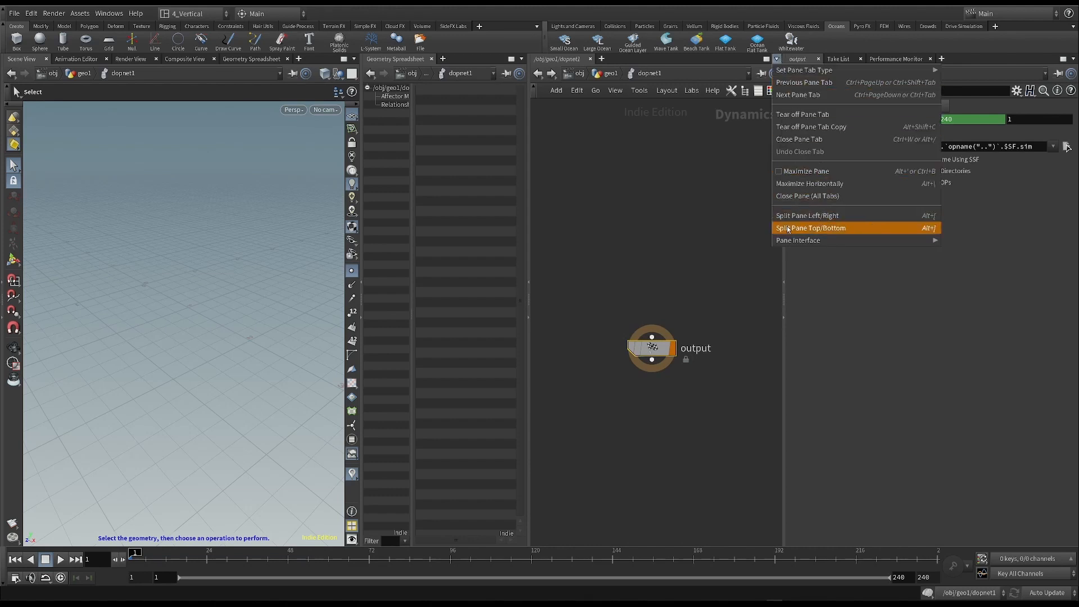
left_click(838, 230)
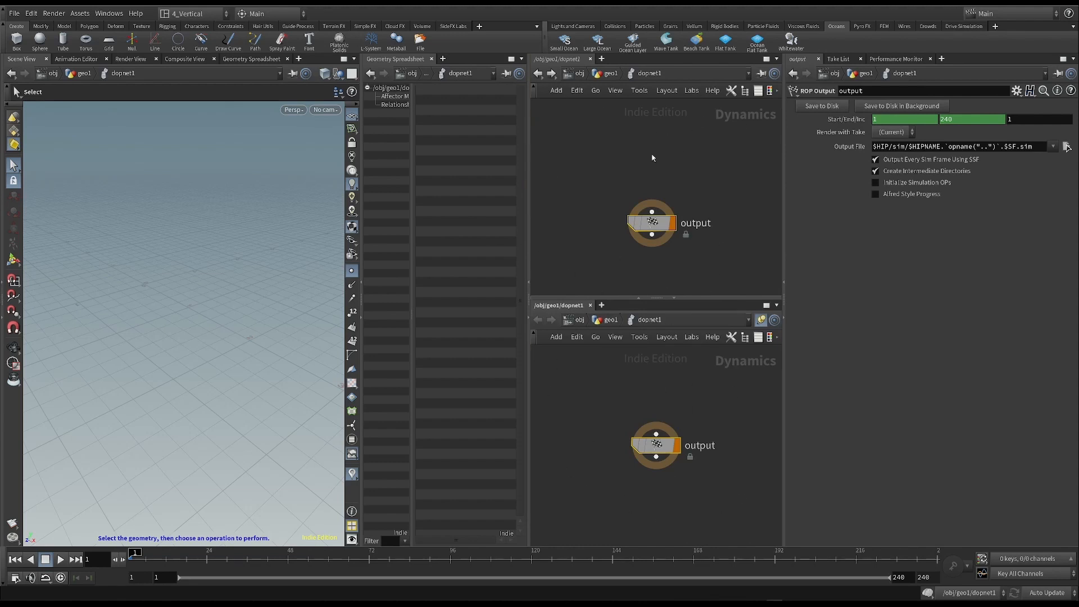
left_click(610, 73)
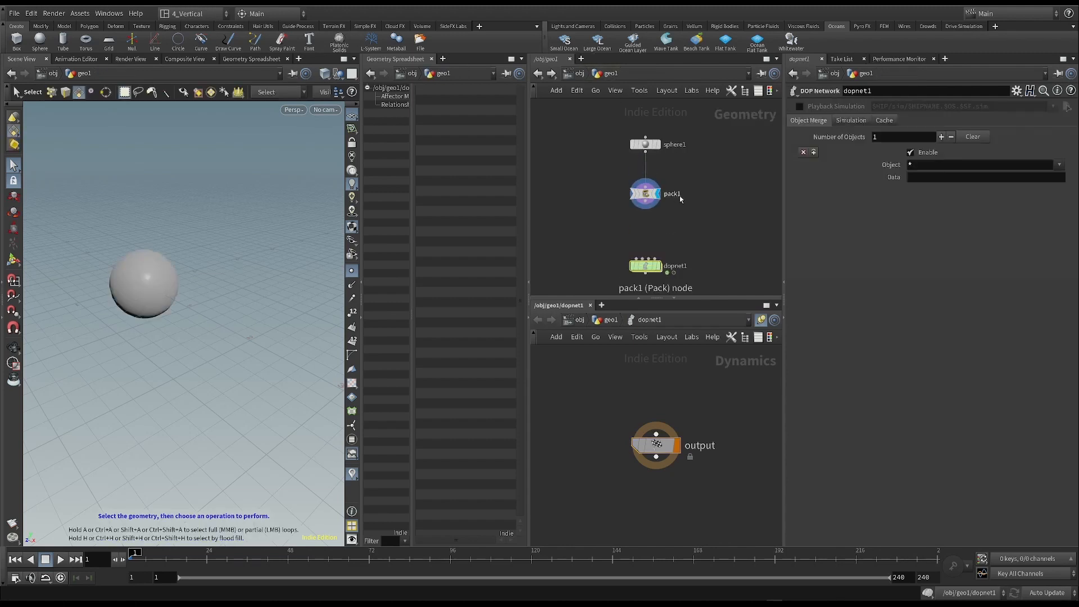
left_click_drag(611, 229, 697, 281)
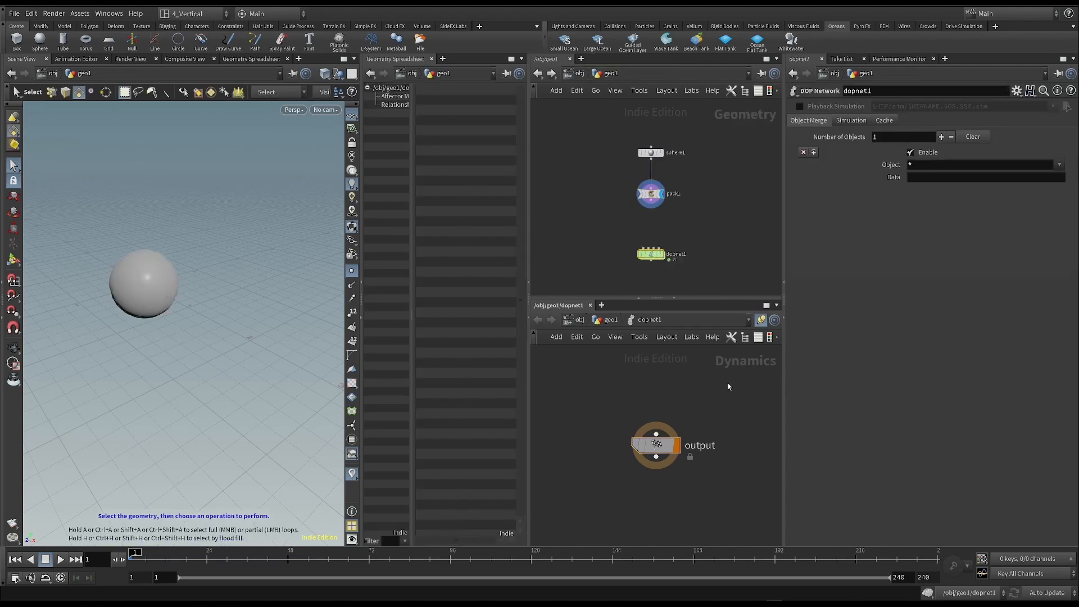
- Pin the upper network pane so it stays on geo1 independently of the lower pane
left_click_drag(656, 448, 651, 450)
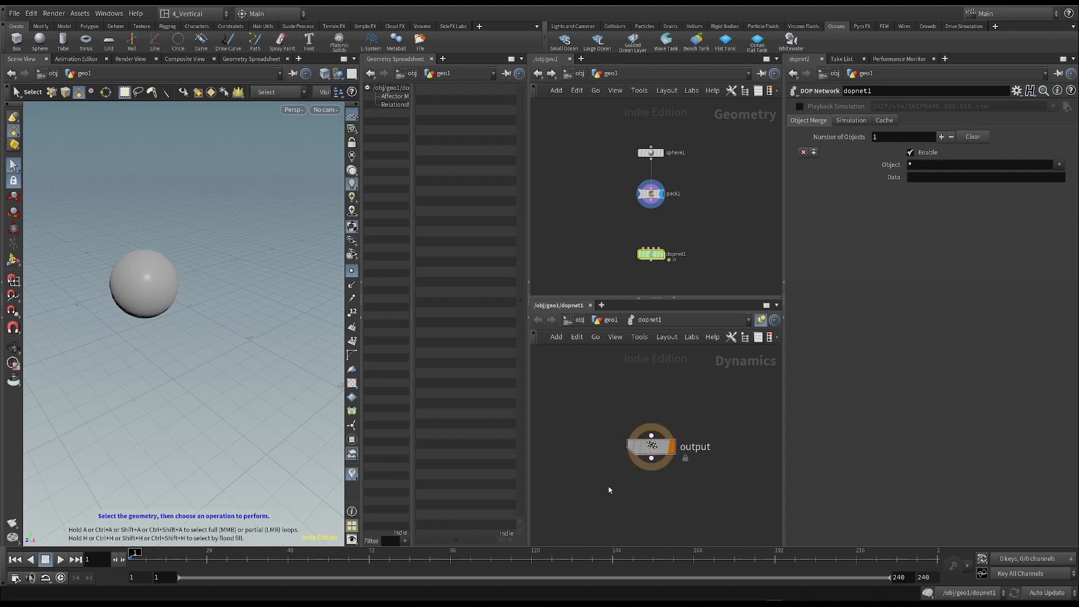
left_click_drag(600, 220, 713, 279)
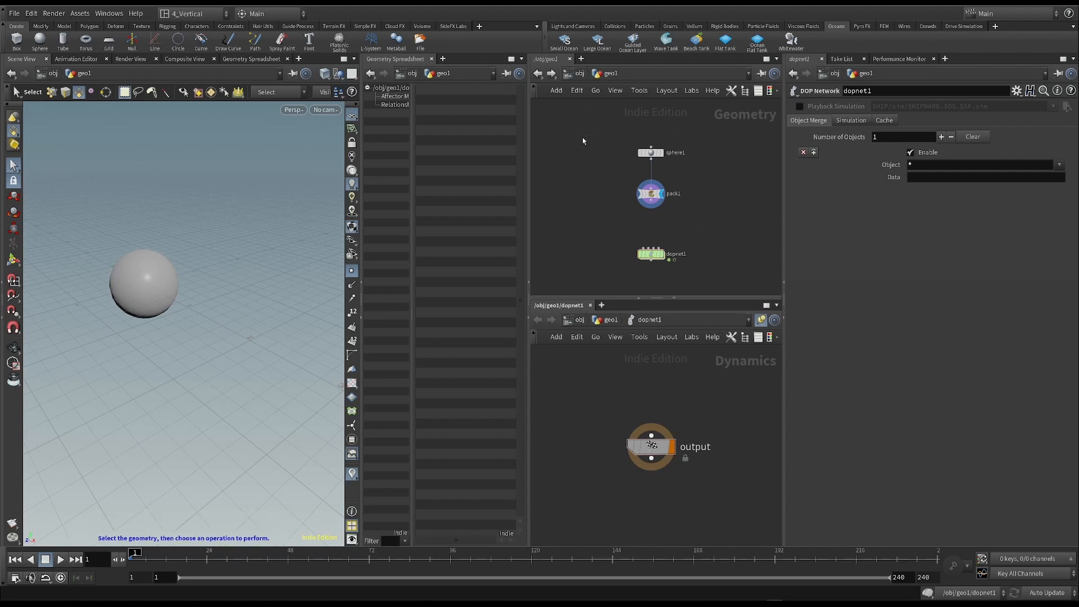
left_click(761, 74)
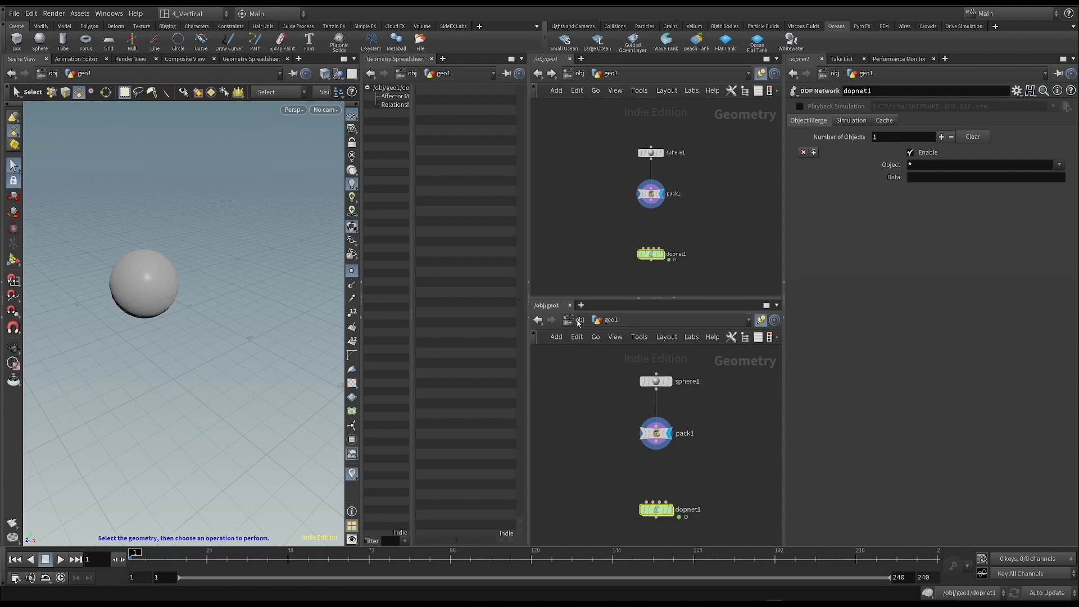
- Navigate the lower network pane up to the object level and back through geo1 into dopnet1
left_click(578, 322)
double_click(666, 444)
left_click(579, 323)
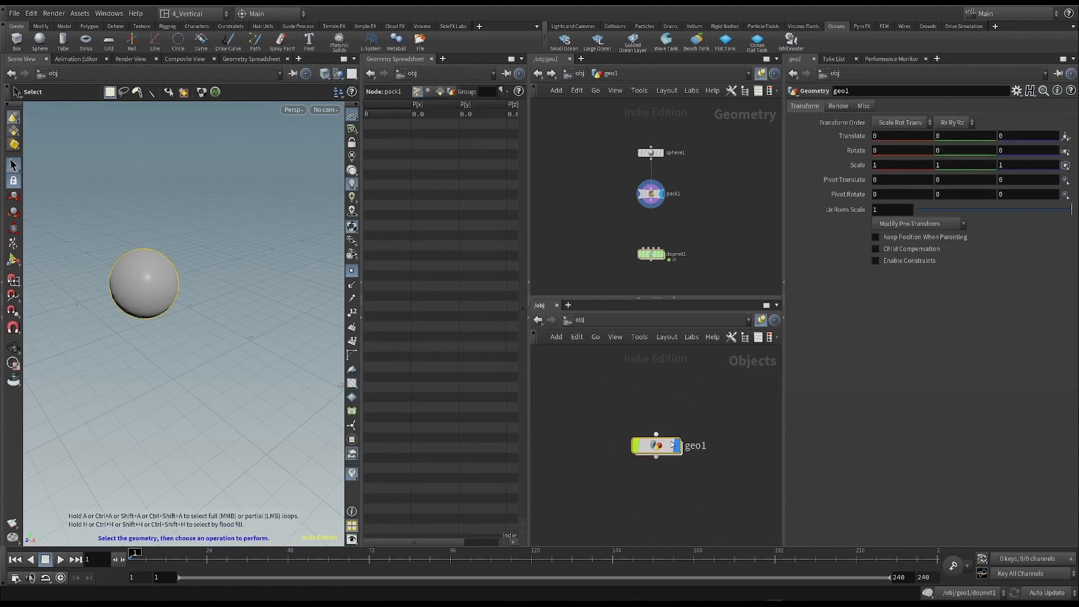
double_click(663, 445)
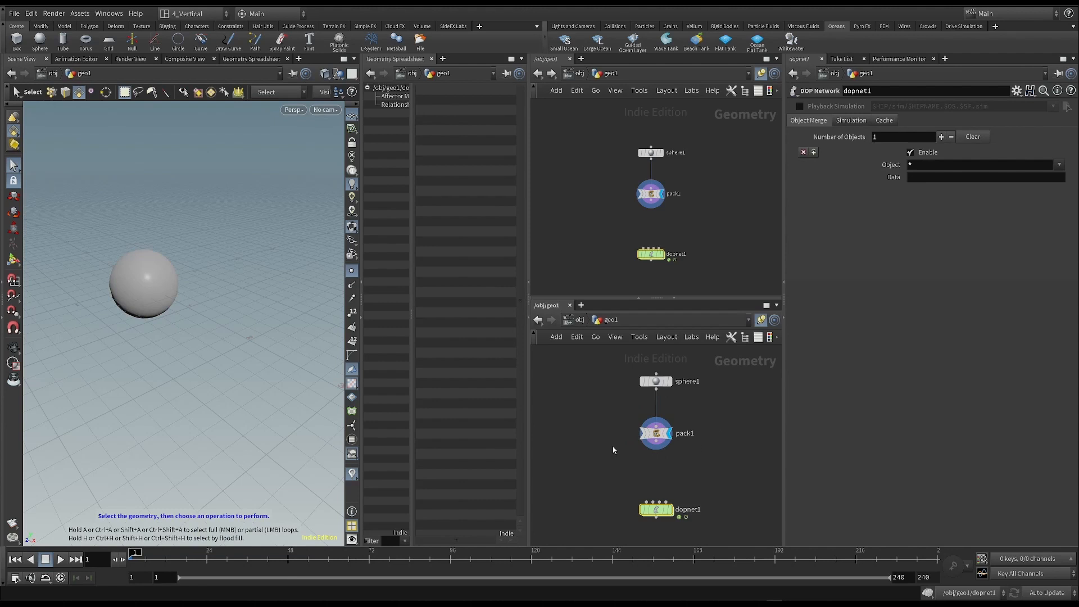
left_click_drag(582, 122, 722, 272)
key("l")
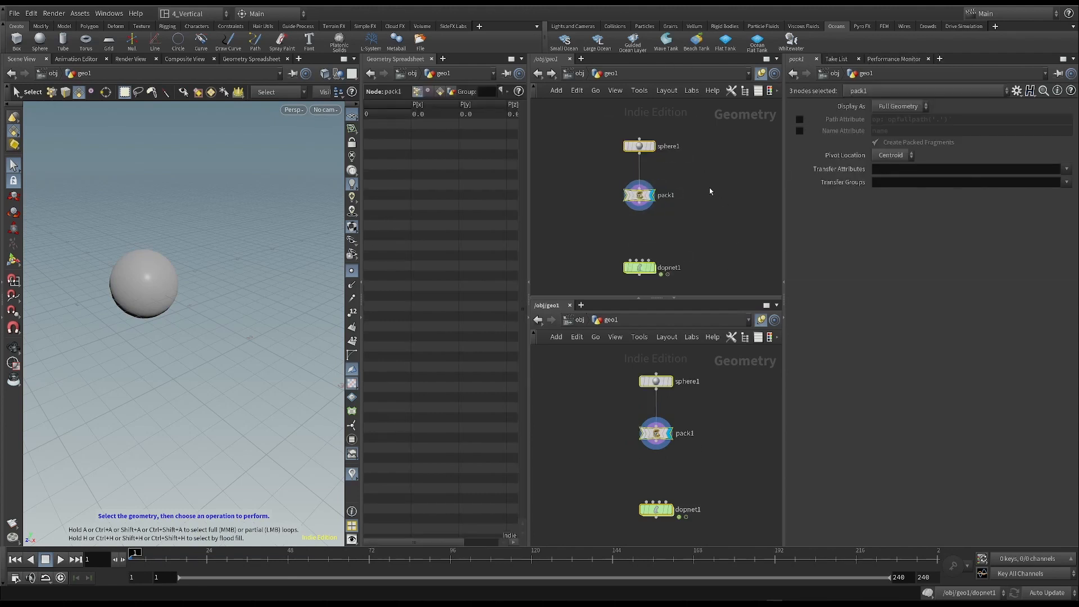
left_click(718, 201)
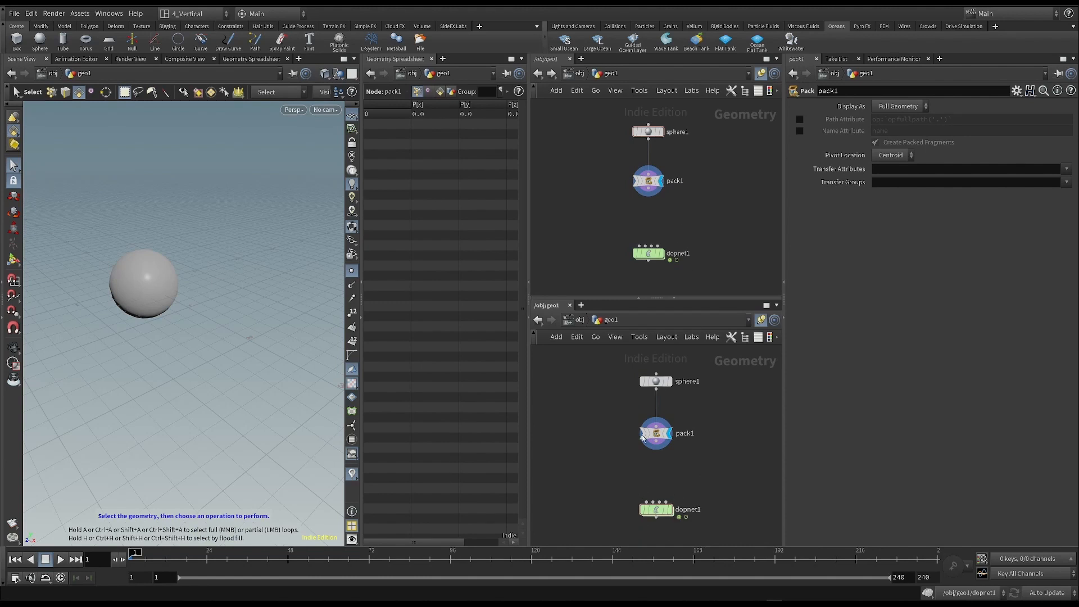
double_click(658, 508)
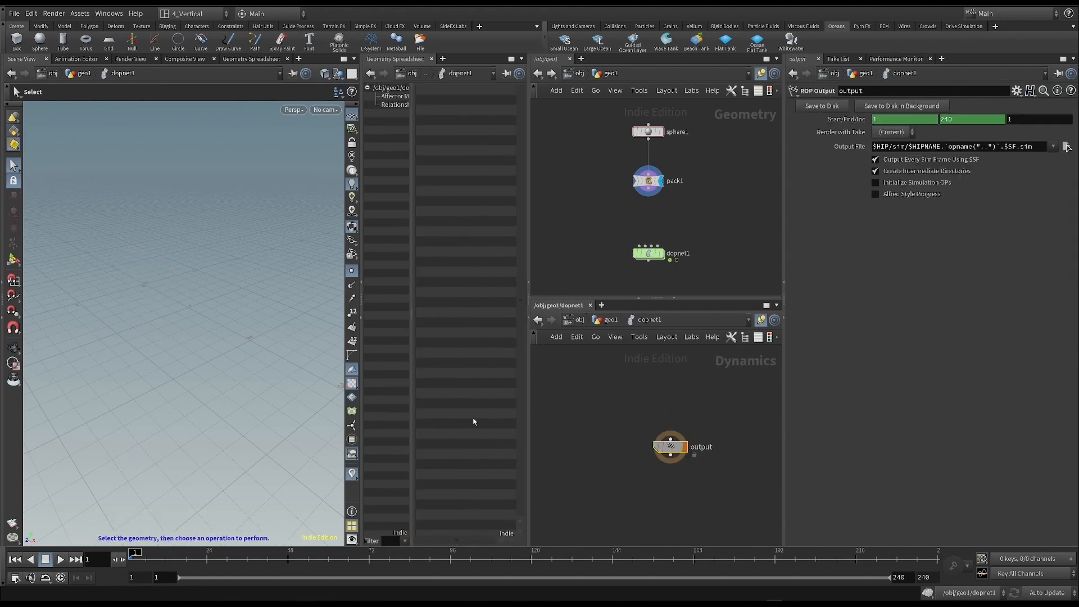
left_click_drag(588, 112, 714, 285)
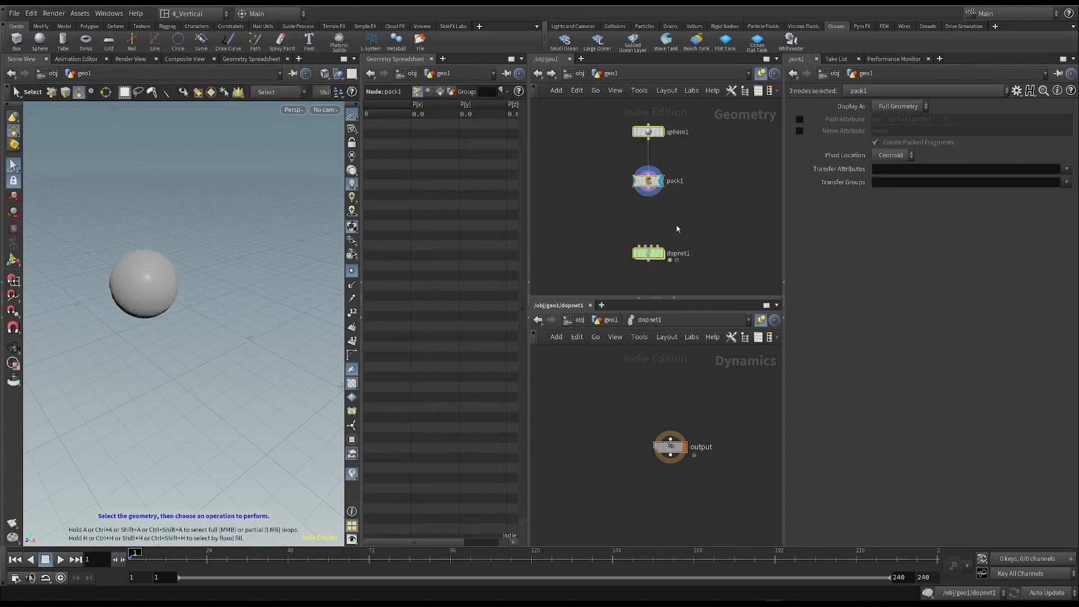
left_click(711, 412)
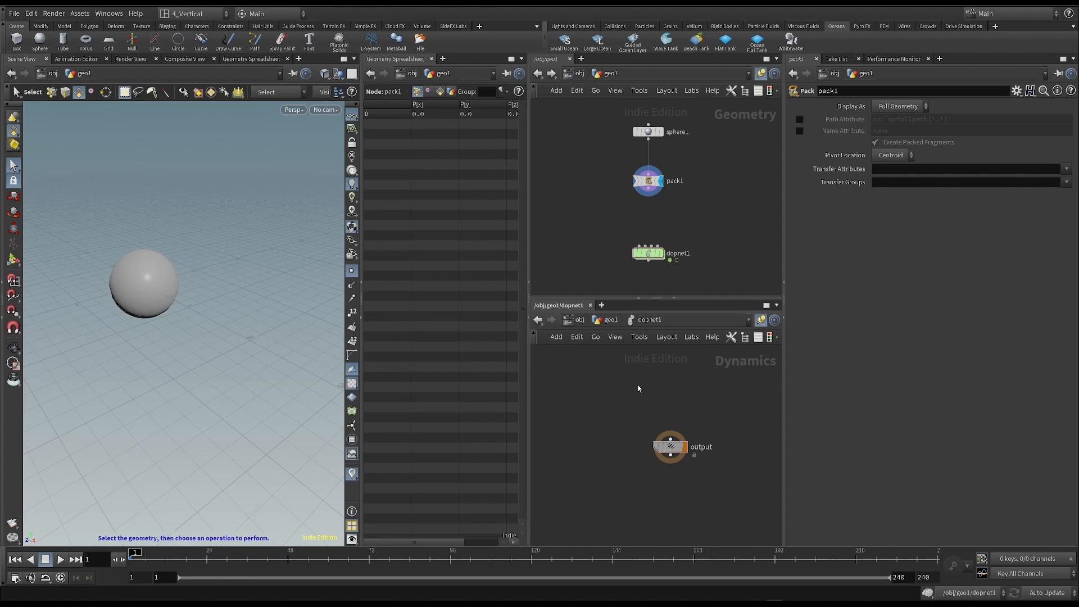
scroll(673, 406, "up", 1)
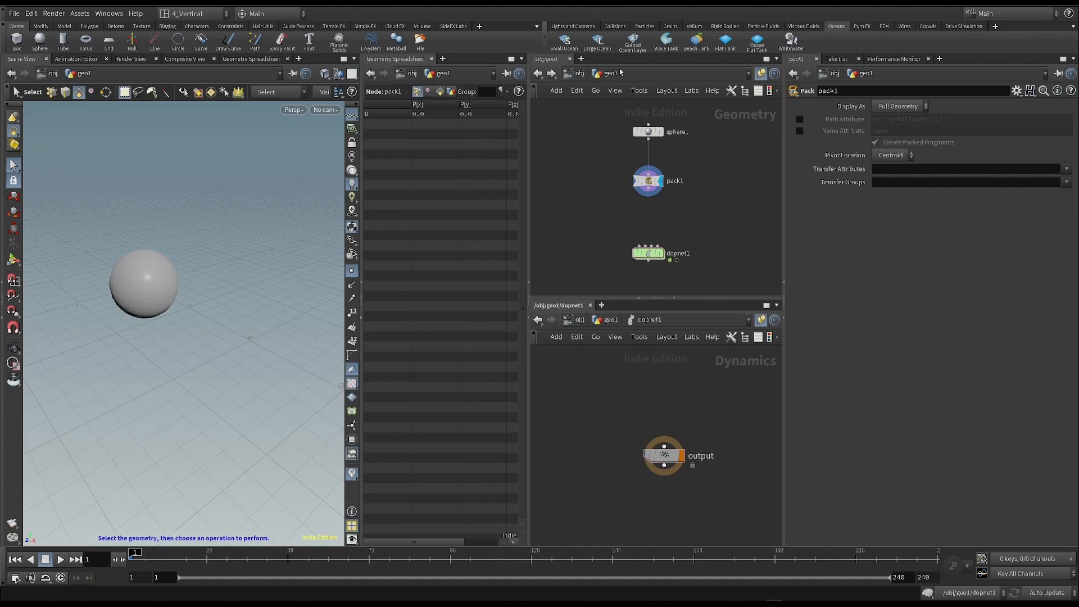
left_click_drag(575, 109, 720, 232)
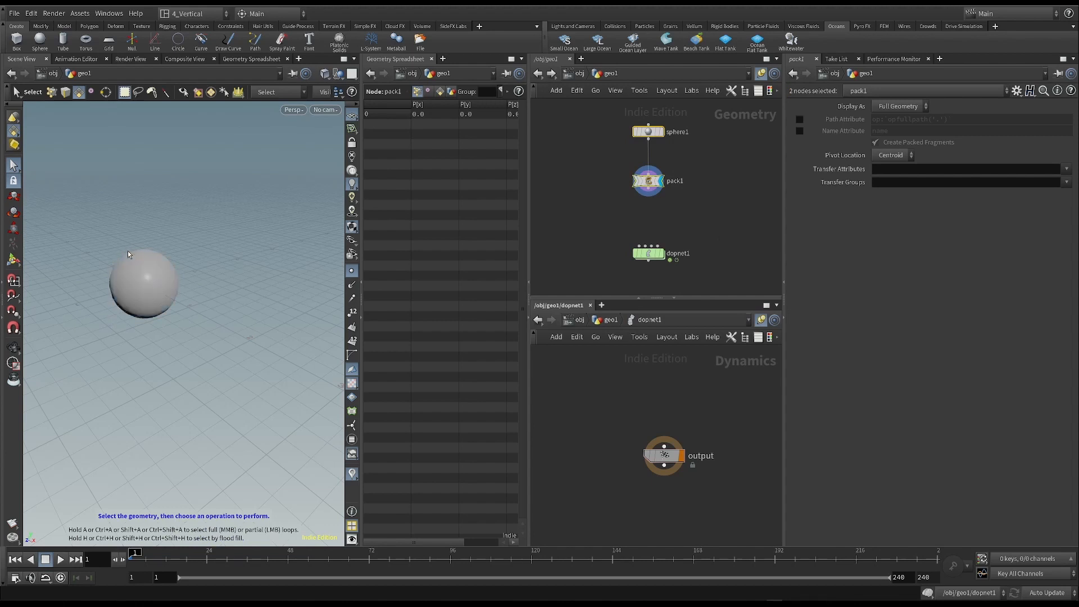
left_click_drag(707, 107, 780, 132)
middle_click_drag(655, 209, 694, 214)
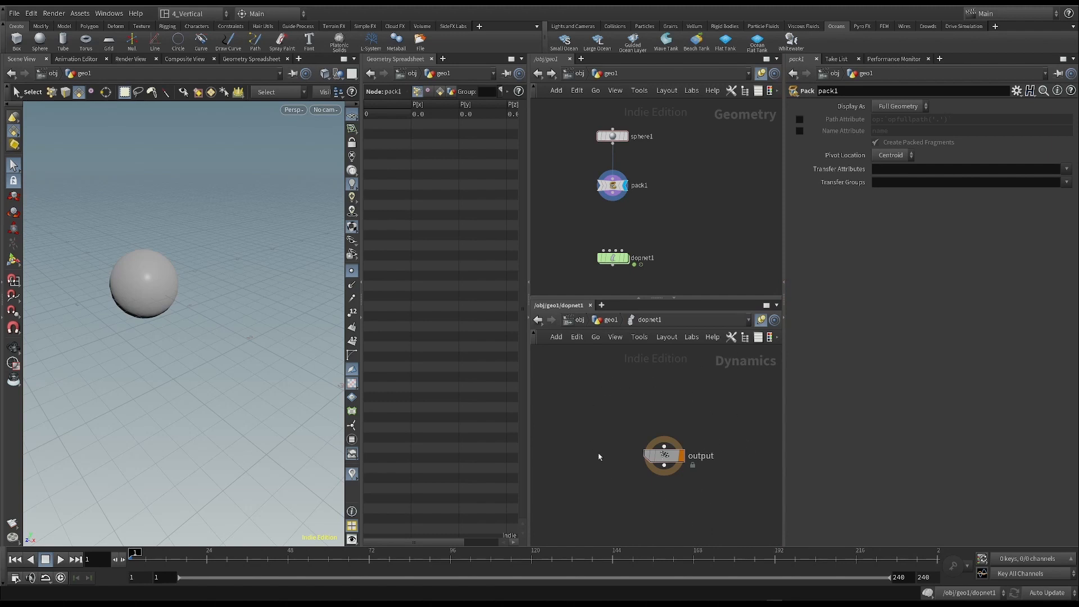
scroll(711, 410, "down", 1)
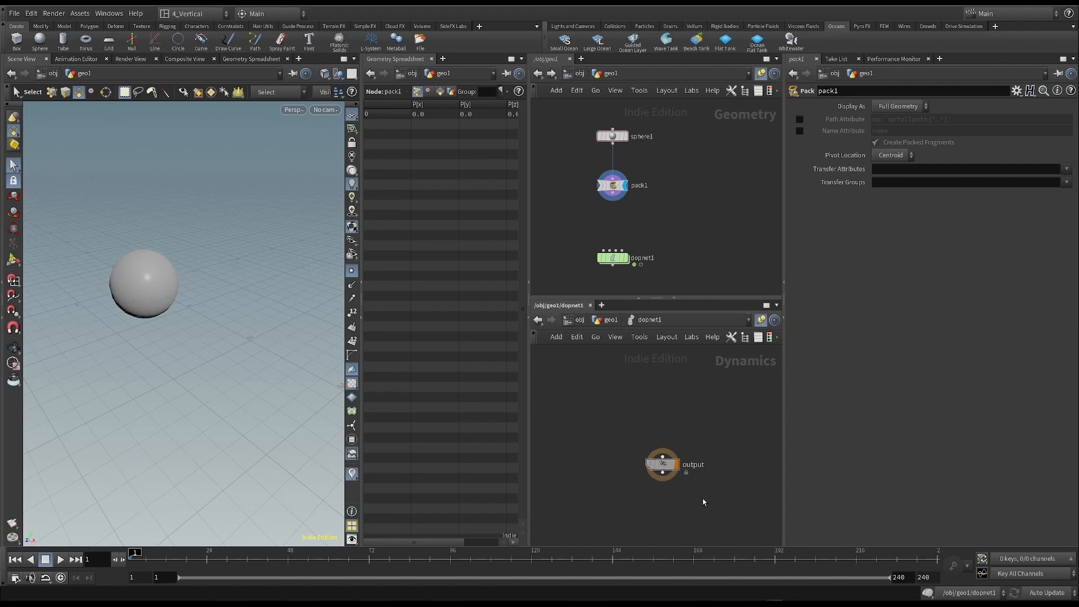
left_click_drag(615, 426, 714, 500)
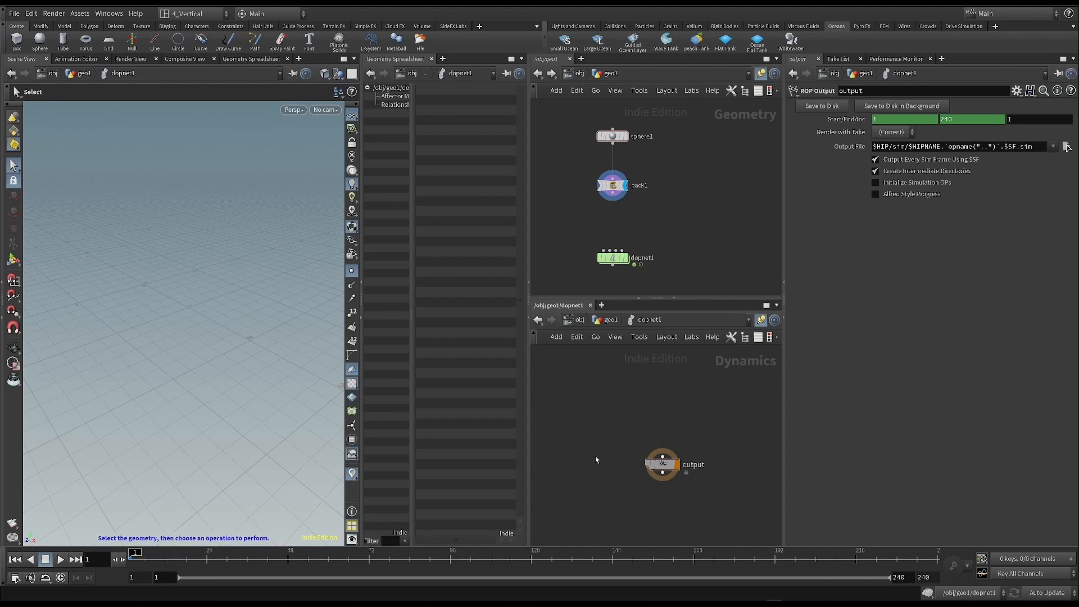
- Connect the output of pack1 to the first input of dopnet1 and select dopnet1
left_click_drag(626, 197, 628, 194)
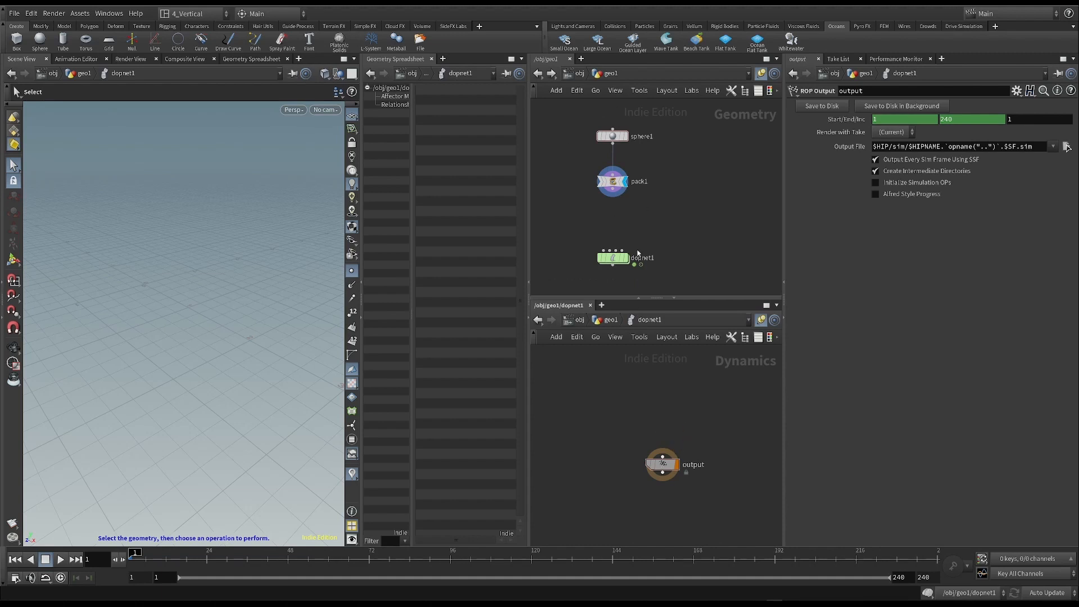
scroll(624, 214, "up", 1)
left_click_drag(611, 185, 600, 261)
mouse_move(606, 264)
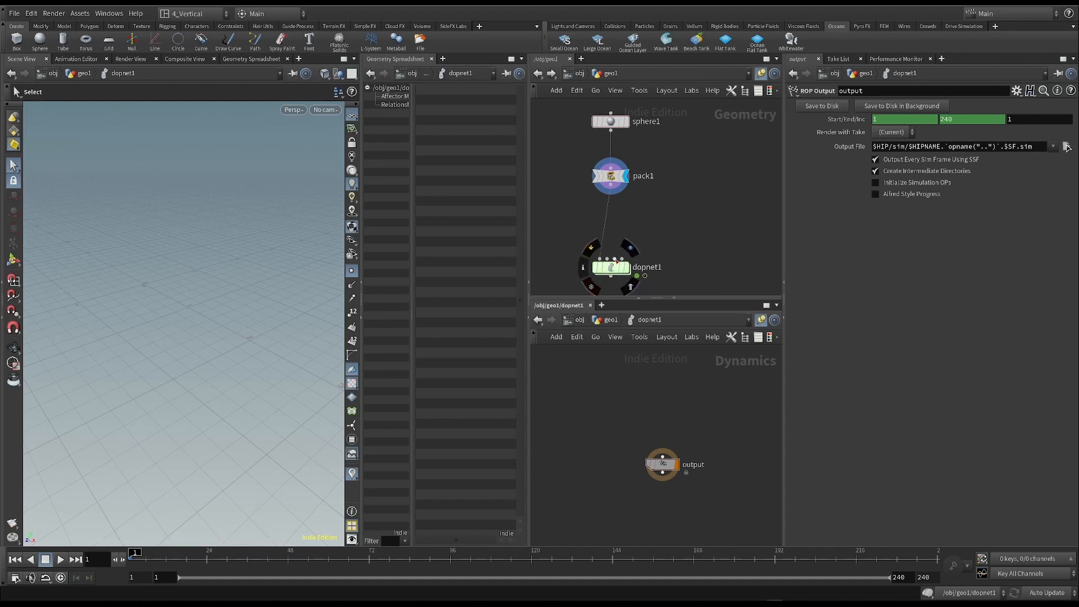
scroll(646, 236, "up", 1)
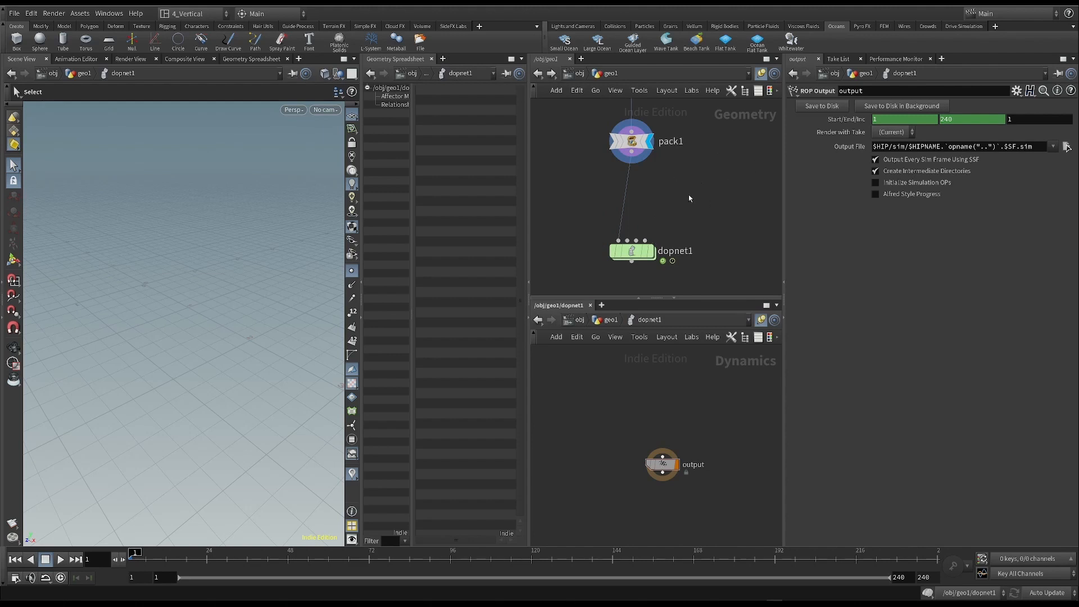
left_click_drag(572, 221, 681, 269)
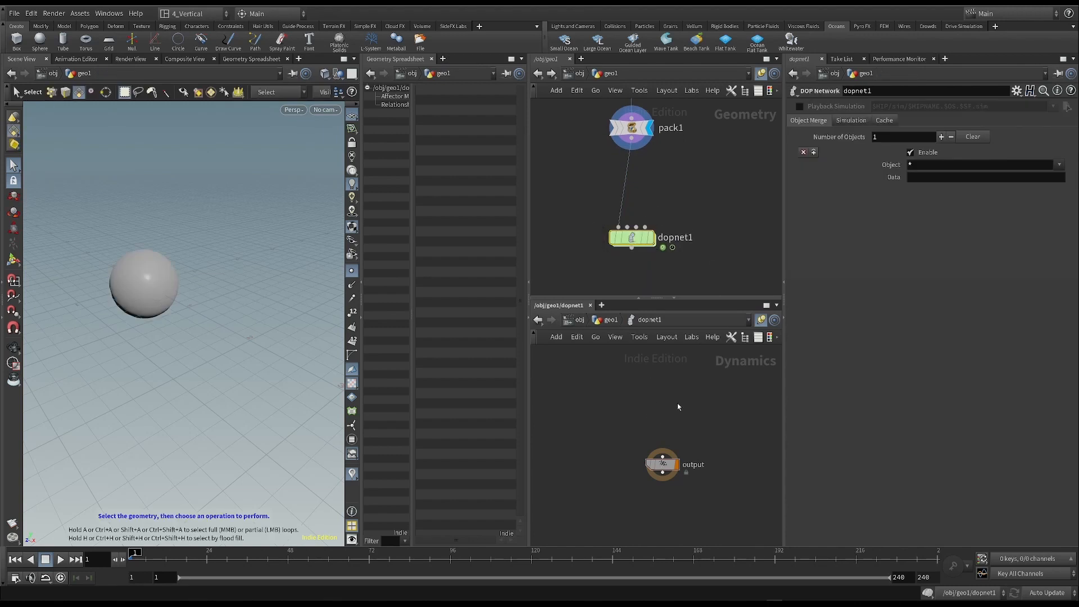
- Add an RBD Packed Object node above the output node inside dopnet1
middle_click_drag(680, 412, 667, 422)
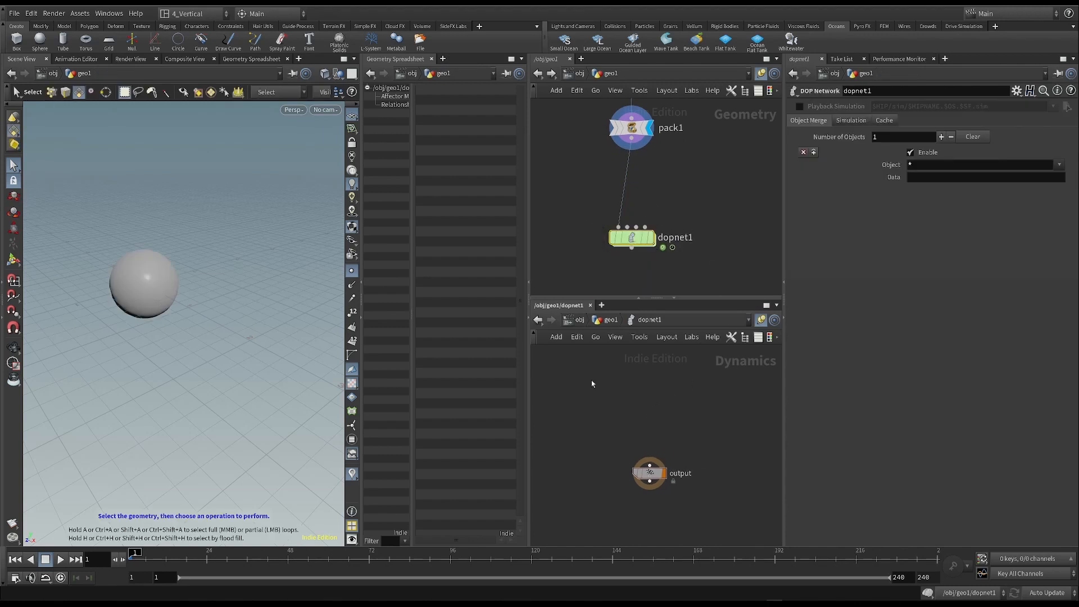
left_click_drag(572, 207, 669, 255)
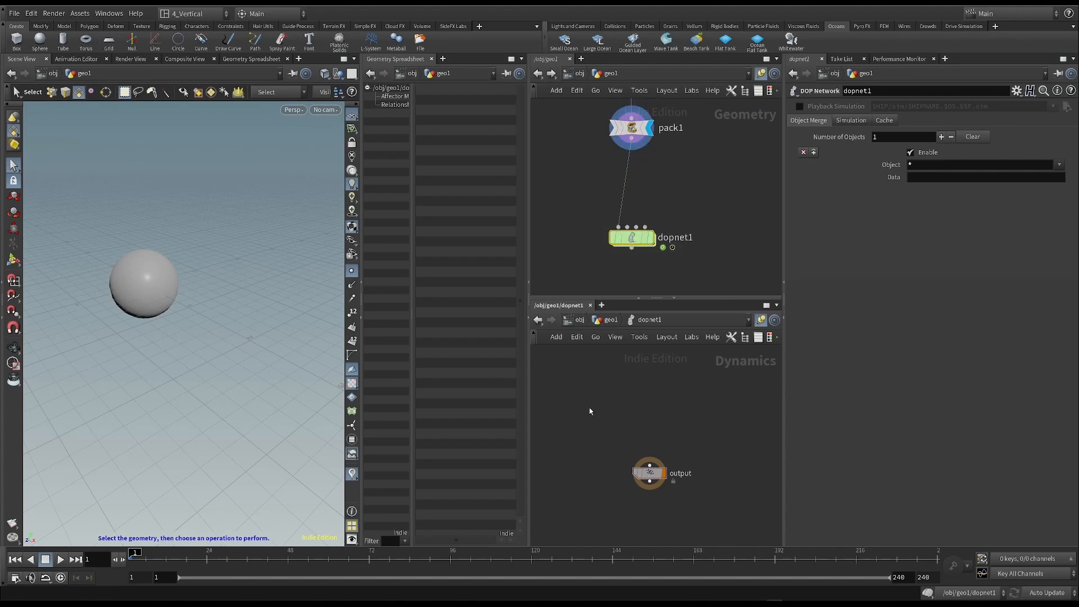
key("Tab")
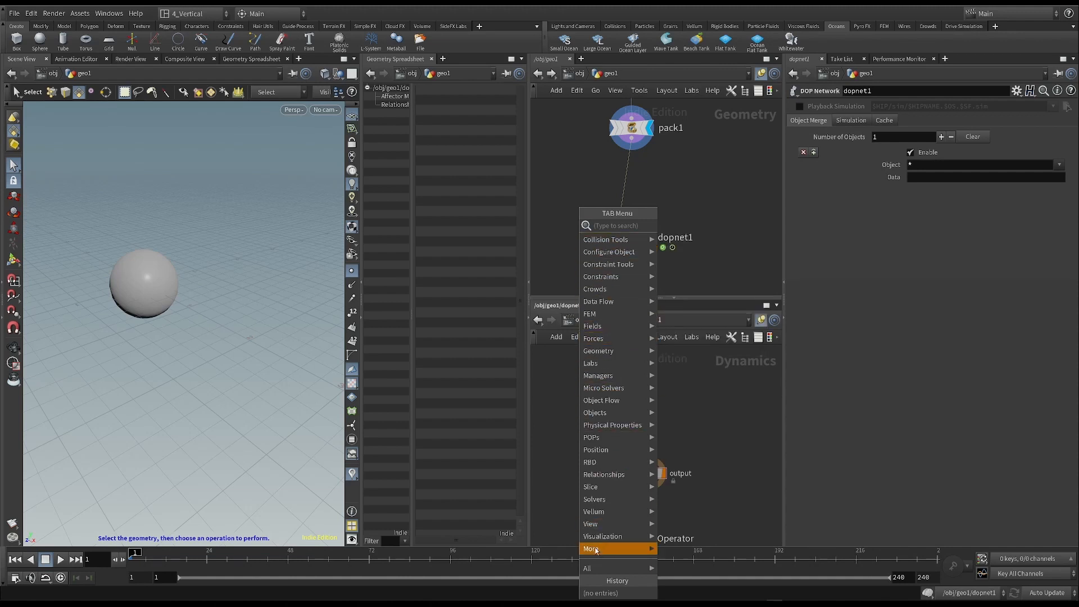
mouse_move(609, 303)
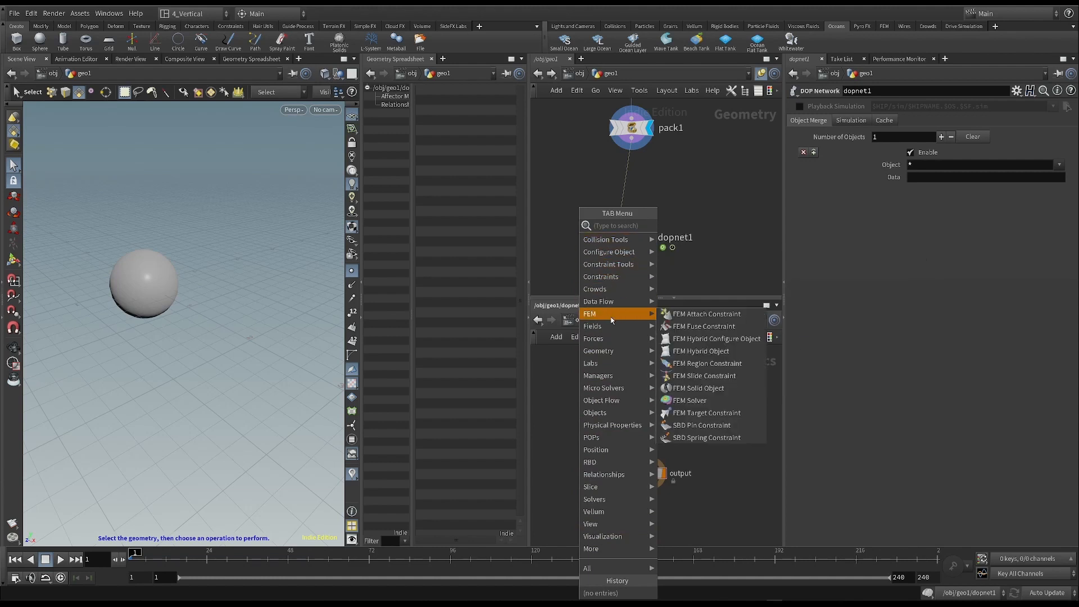
mouse_move(613, 413)
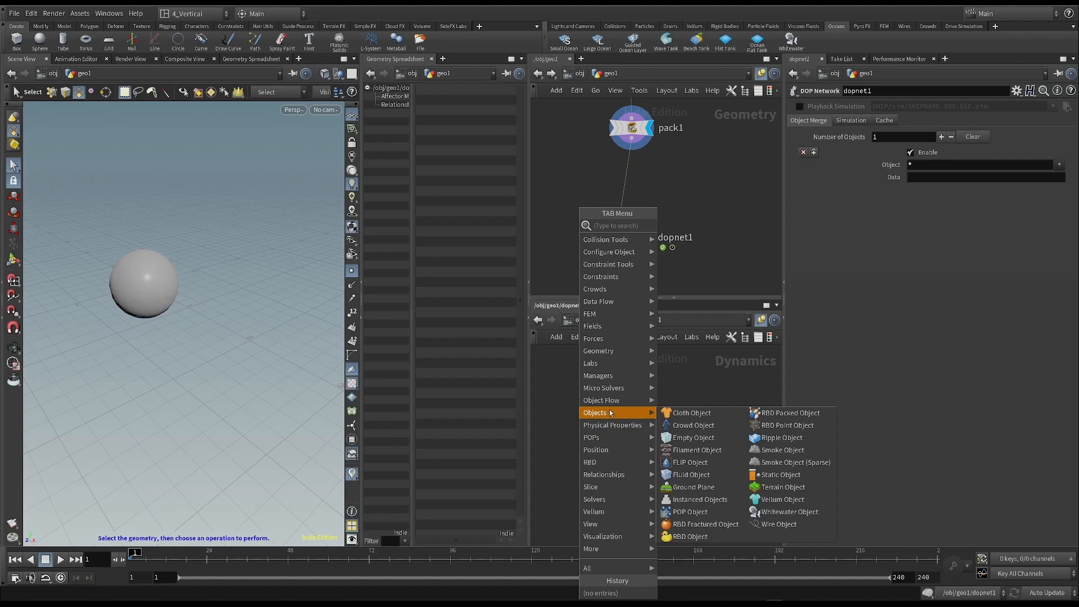
left_click(794, 413)
left_click(620, 401)
- Reposition the RBD Packed Object node slightly and set its Geometry Source to First Context Geometry
middle_click_drag(600, 130, 595, 159)
left_click_drag(573, 124, 714, 203)
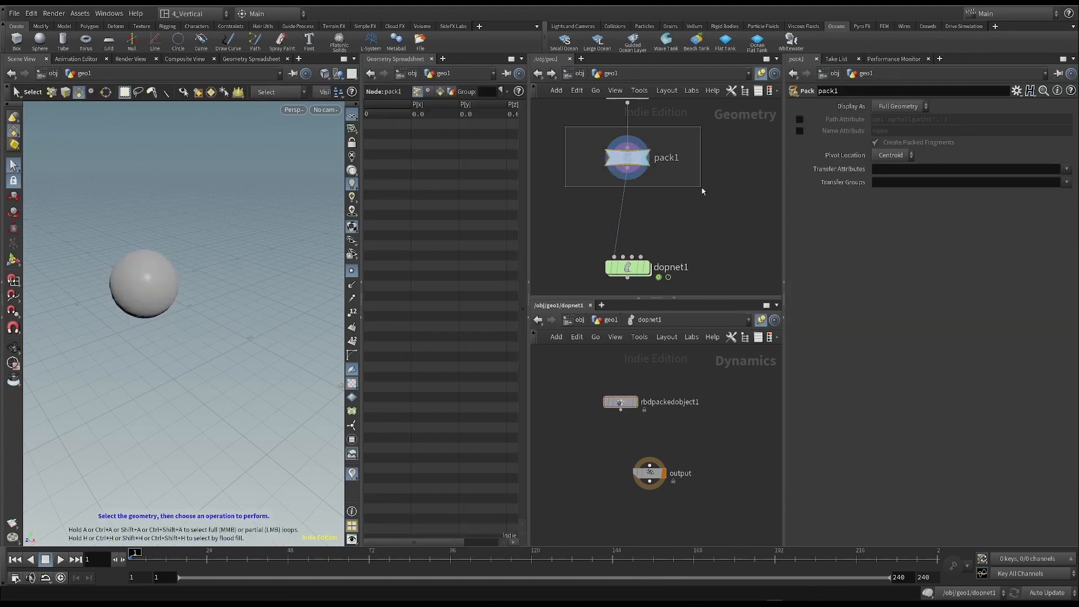
left_click_drag(621, 404, 600, 402)
left_click(599, 400)
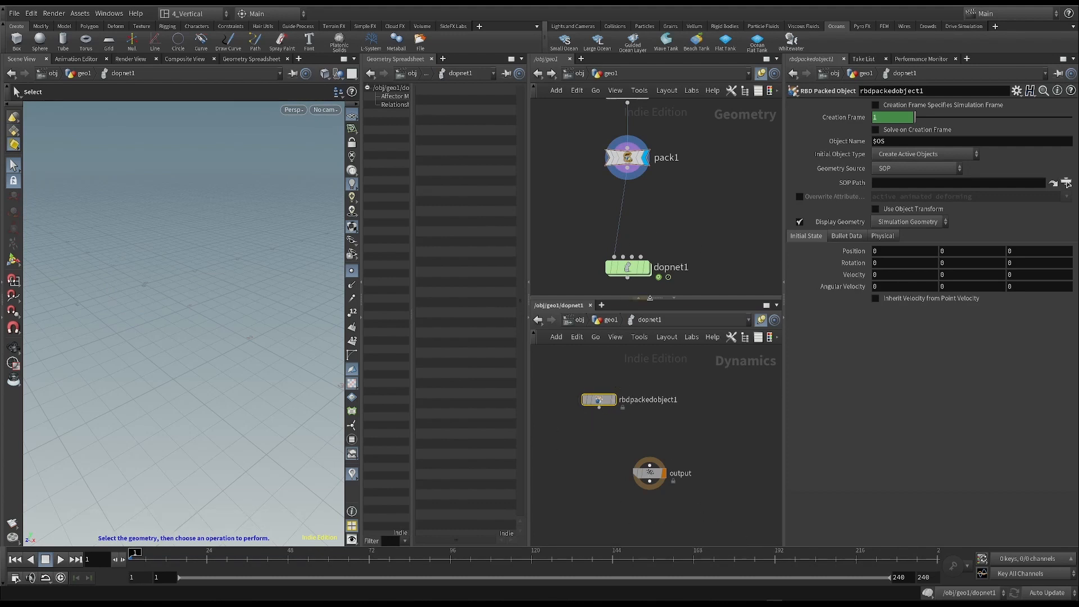
left_click_drag(604, 401, 617, 406)
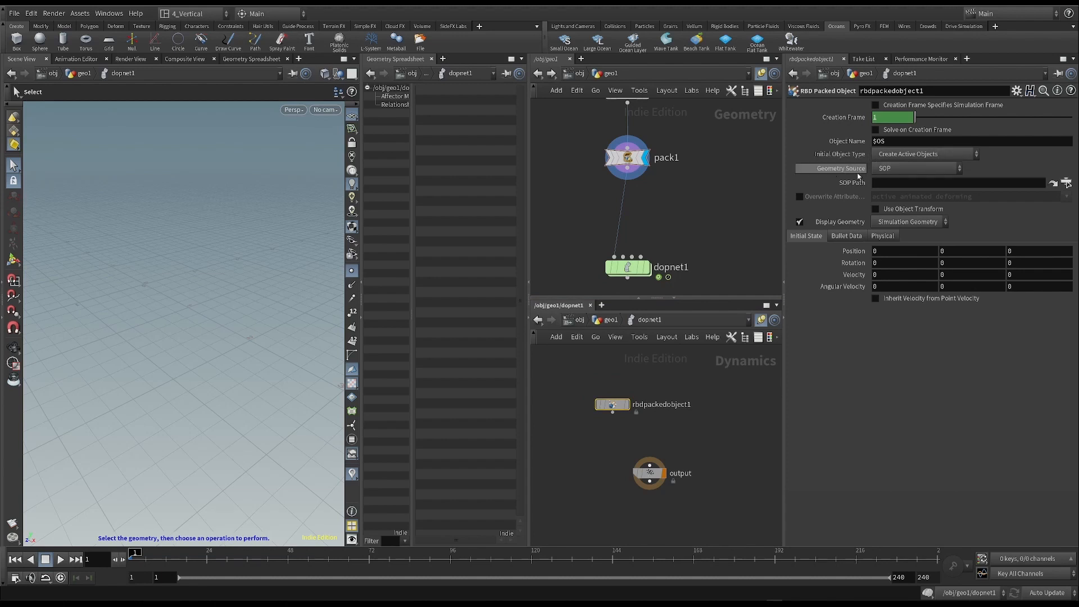
left_click(907, 169)
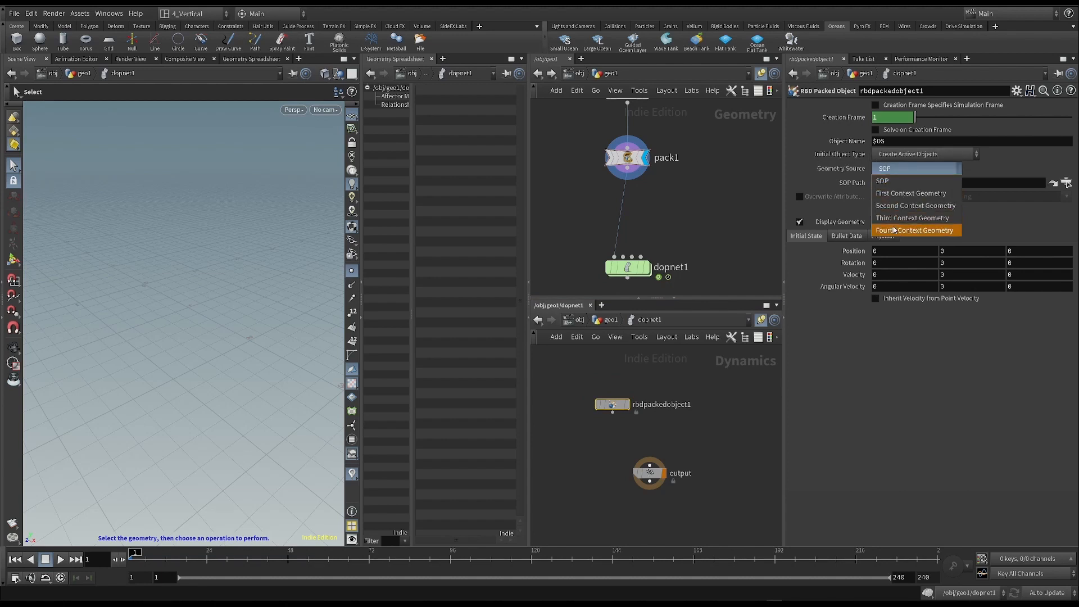
left_click(921, 194)
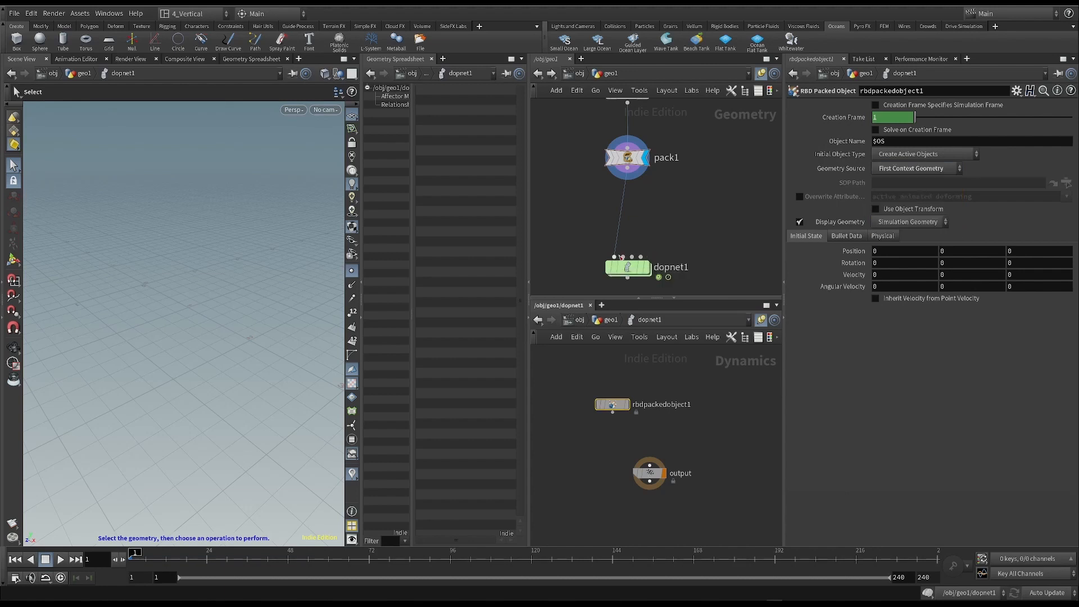
- Connect the RBD Packed Object node to the output node inside dopnet1 and select the output node
left_click_drag(617, 401, 637, 484)
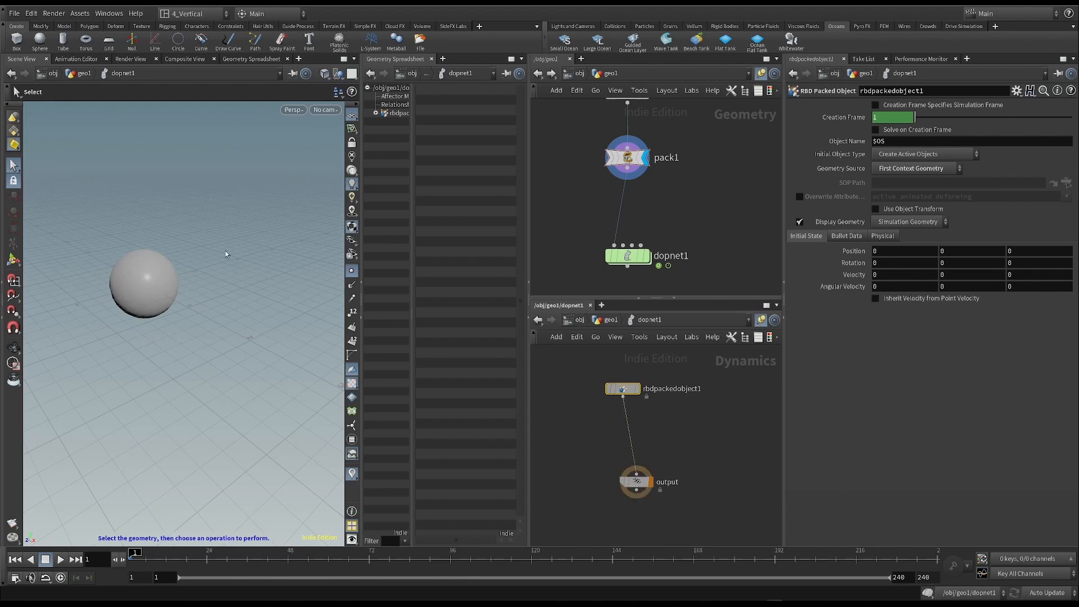
left_click_drag(584, 363, 721, 520)
left_click(620, 483)
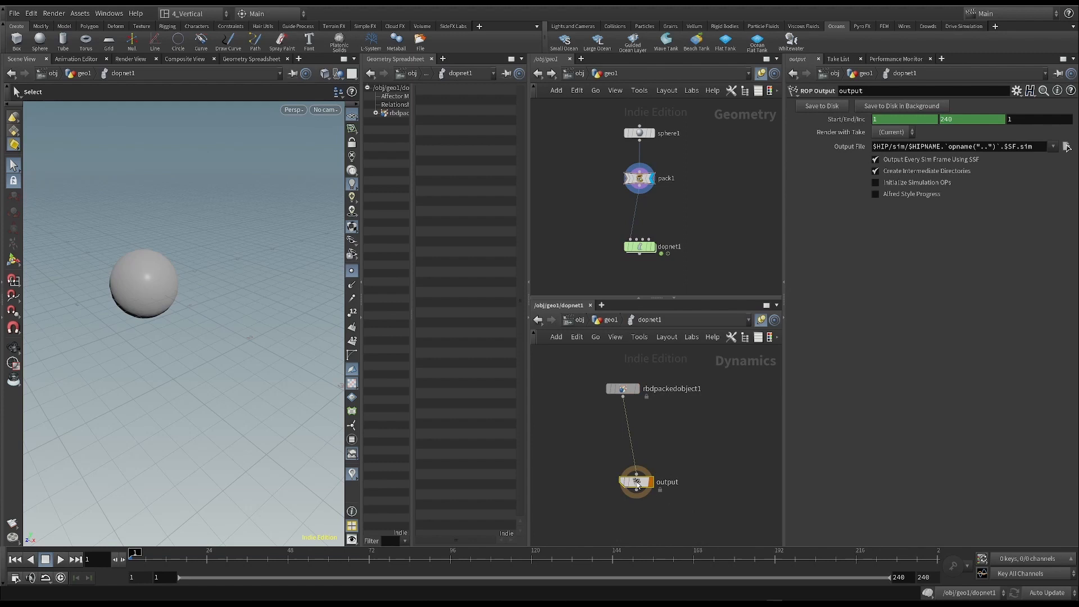
- Play the simulation, stop it and return the timeline to frame 1
left_click(59, 559)
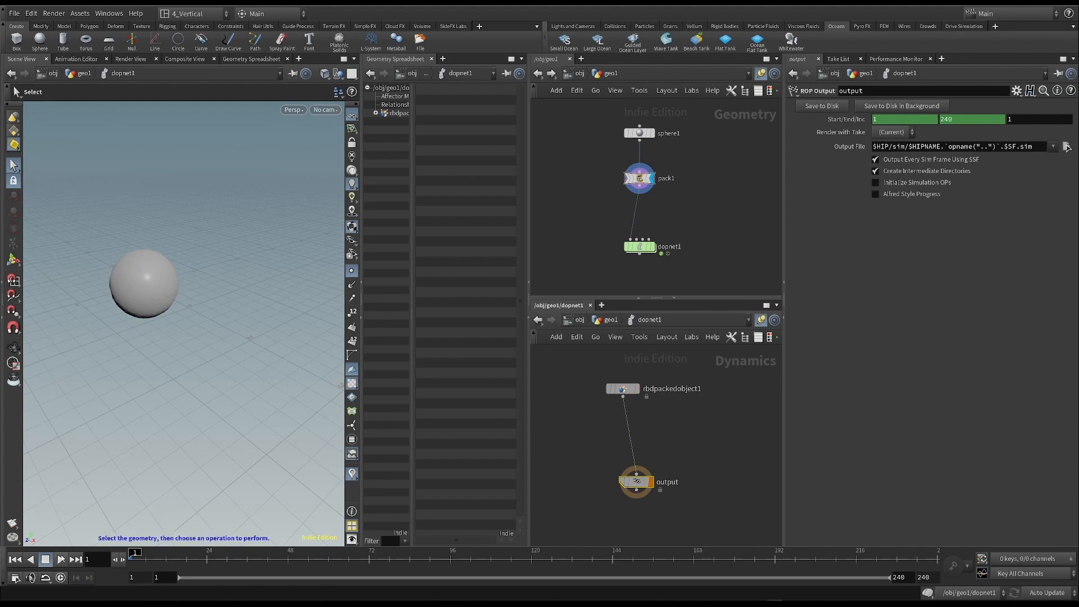
left_click(51, 560)
left_click(15, 559)
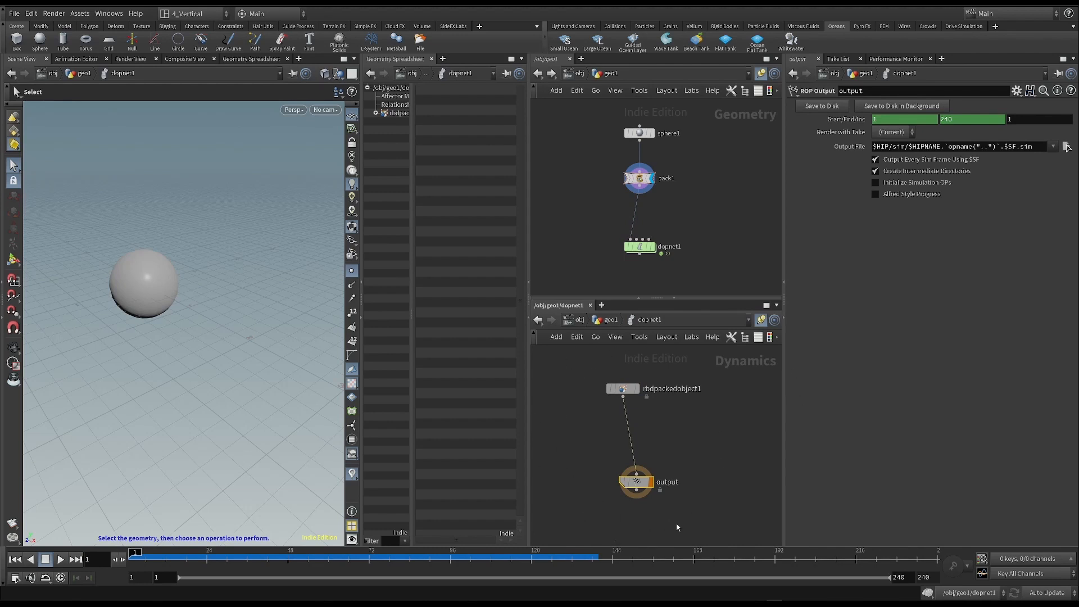
- Insert a Rigid Body Solver between the RBD Packed Object and output nodes in dopnet1 and align the nodes vertically
left_click_drag(637, 482, 629, 495)
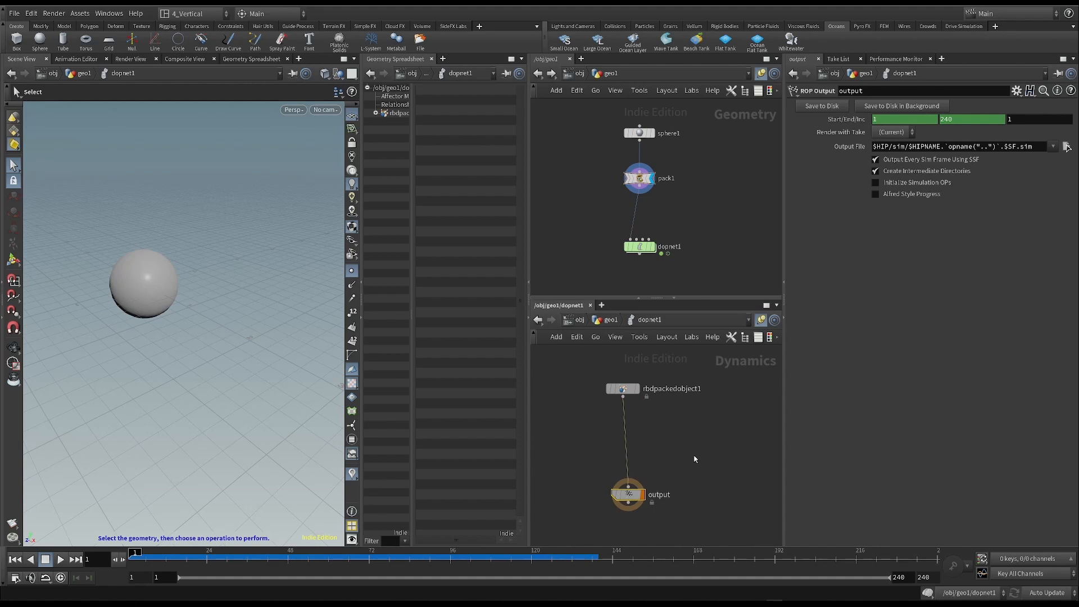
key("Tab")
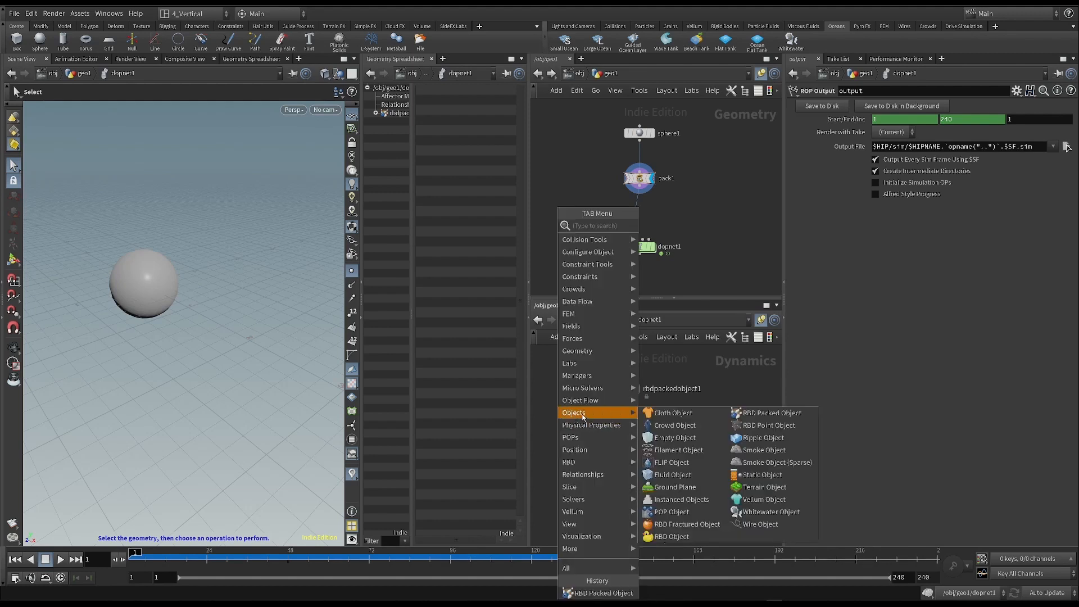
mouse_move(574, 500)
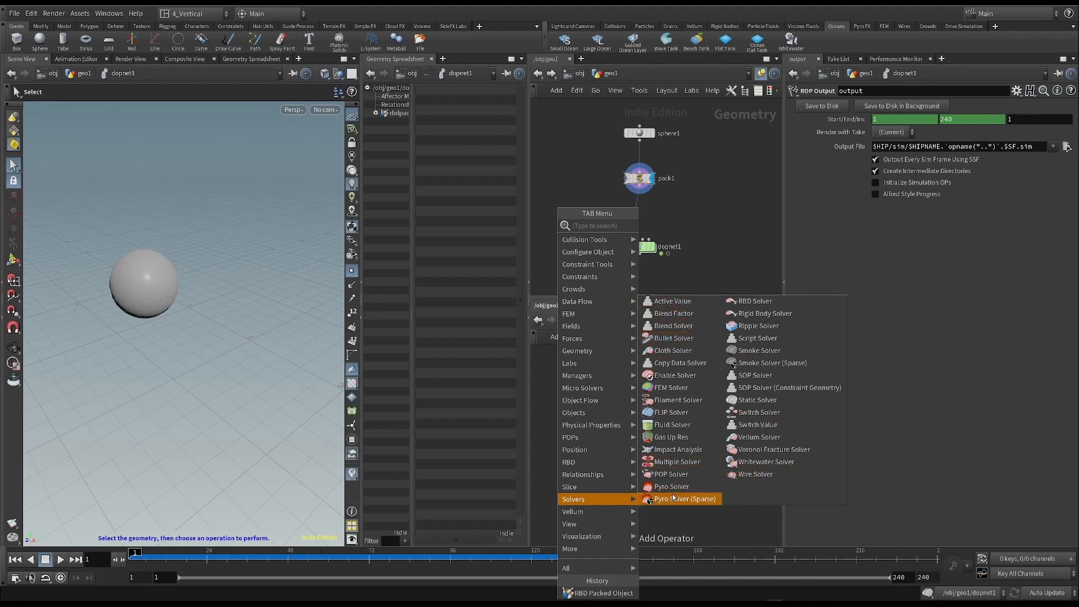
mouse_move(590, 478)
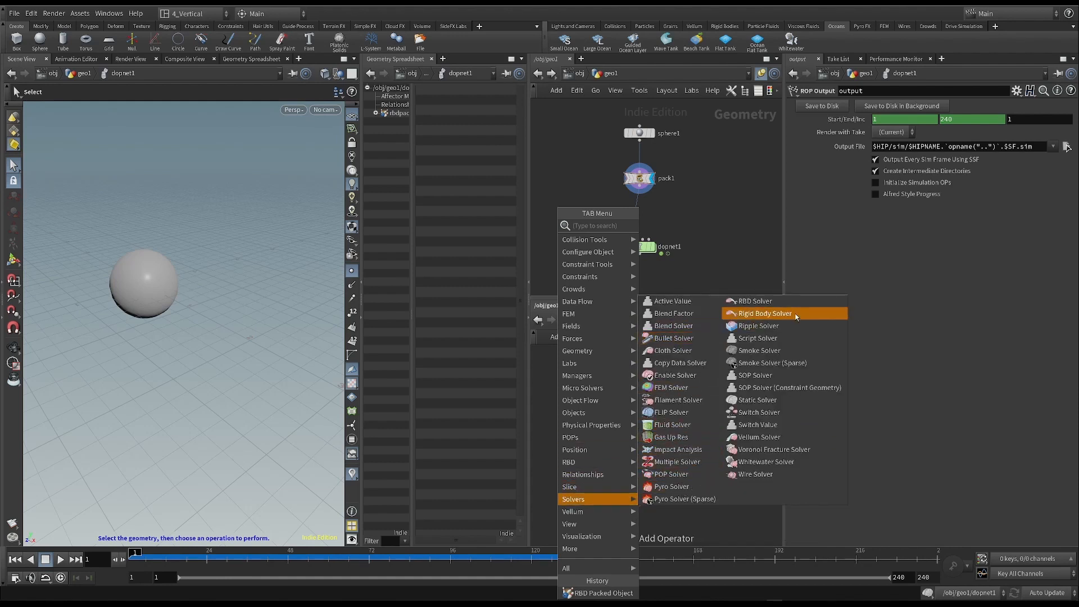
left_click(751, 317)
left_click(637, 436)
mouse_move(639, 437)
left_mouse_down()
mouse_move(653, 435)
mouse_move(620, 432)
left_mouse_up()
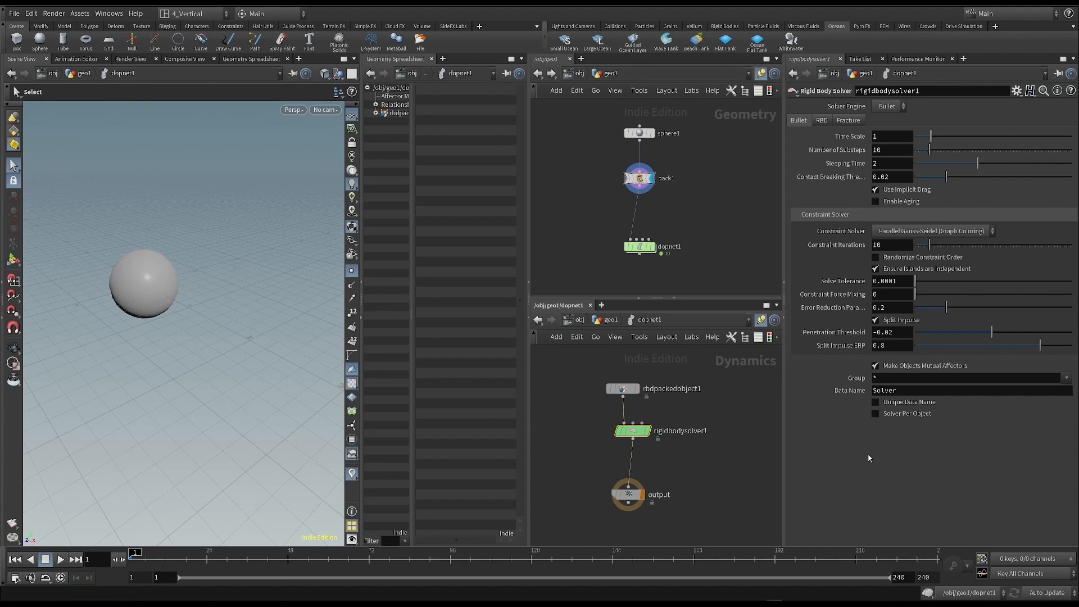
left_click_drag(646, 433, 639, 435)
mouse_move(583, 415)
left_mouse_down()
mouse_move(676, 449)
mouse_move(714, 436)
left_mouse_up()
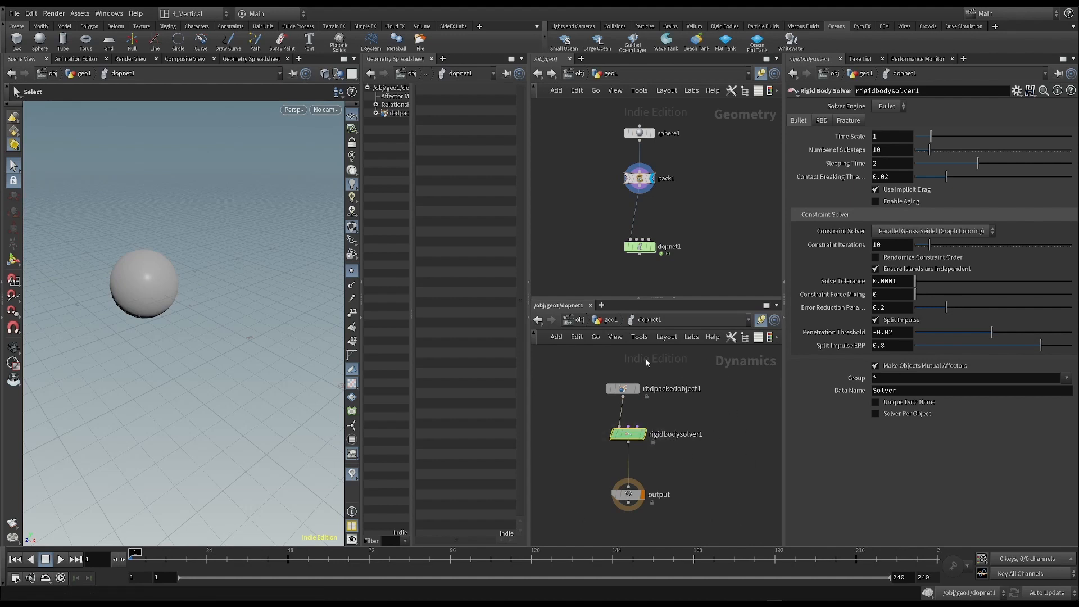
- Play the simulation with the rigid body solver, return to frame 1 and view the sphere from a lower angle
left_click(59, 560)
left_click(12, 561)
left_click_drag(585, 417, 677, 454)
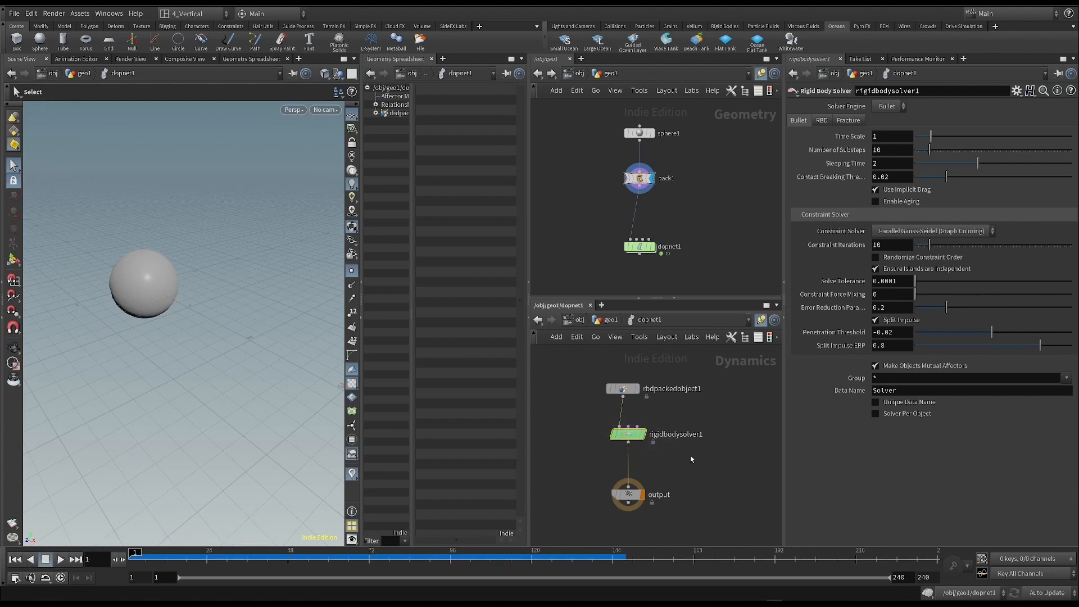
left_click_drag(255, 286, 251, 273, "alt")
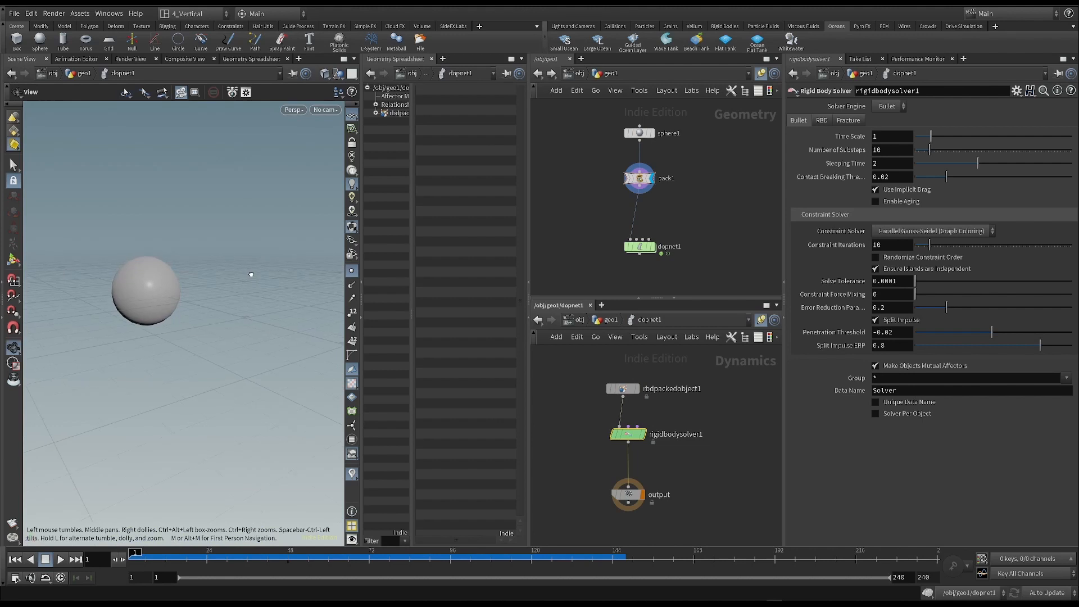
- Add a Gravity Force node between the rigid body solver and the output node, spacing the nodes to make room
left_click_drag(555, 359, 659, 493)
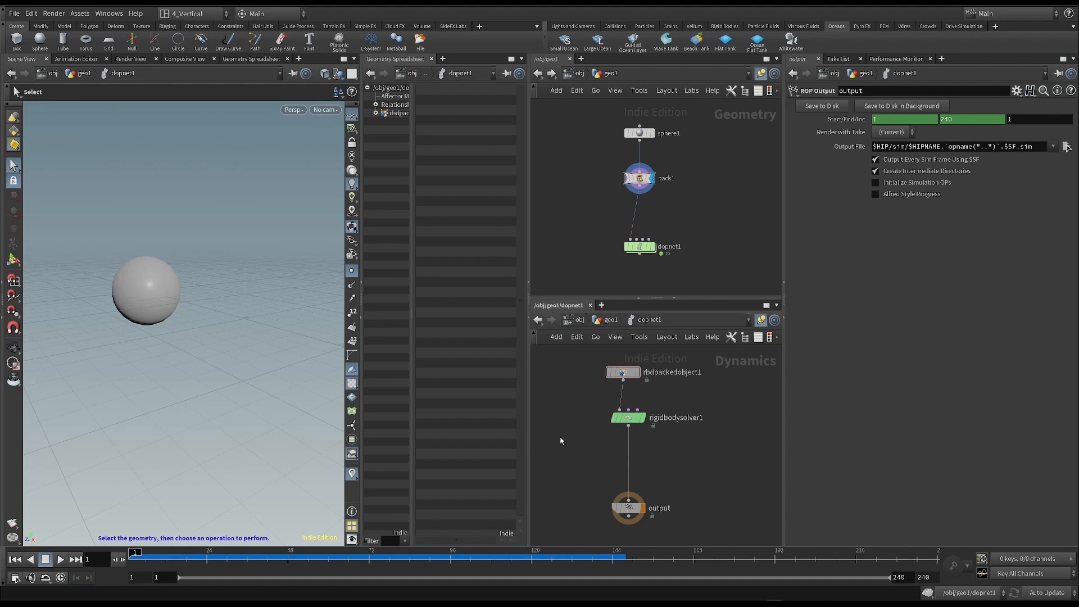
key("Tab")
mouse_move(577, 319)
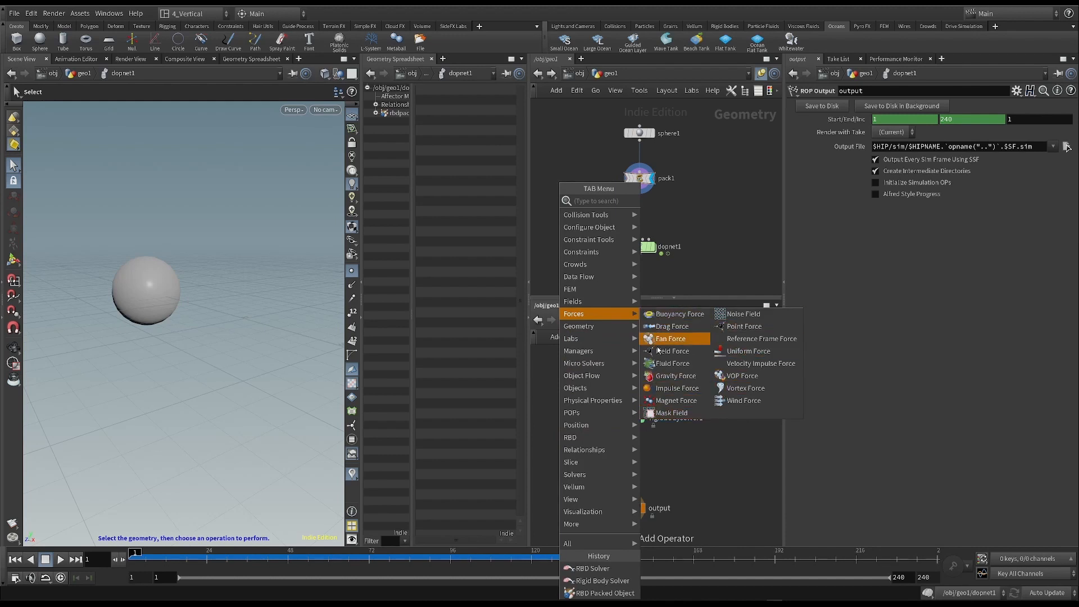
left_click(677, 377)
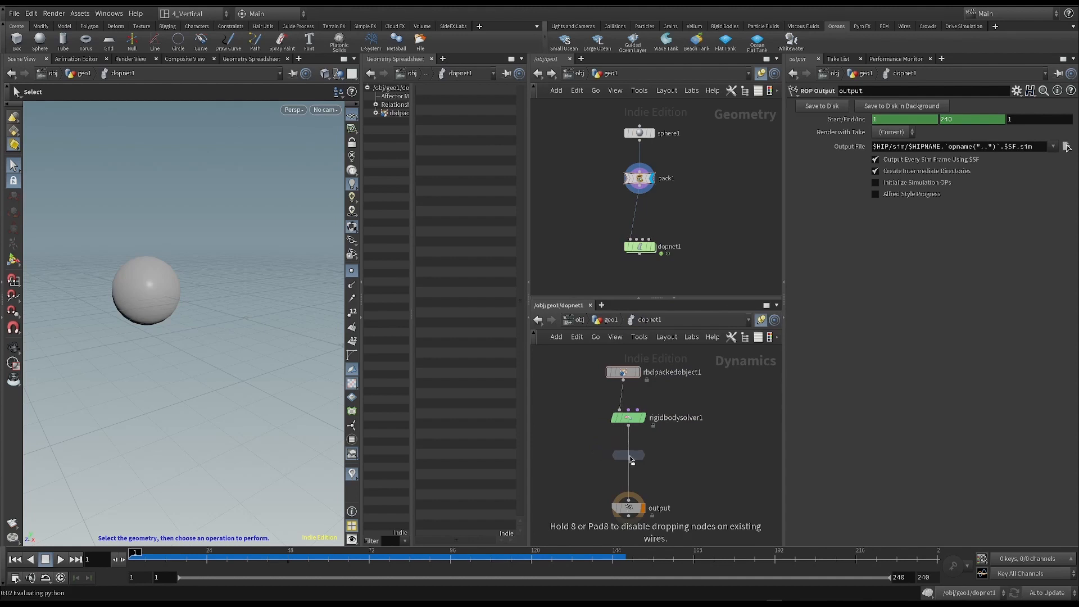
left_click(633, 460)
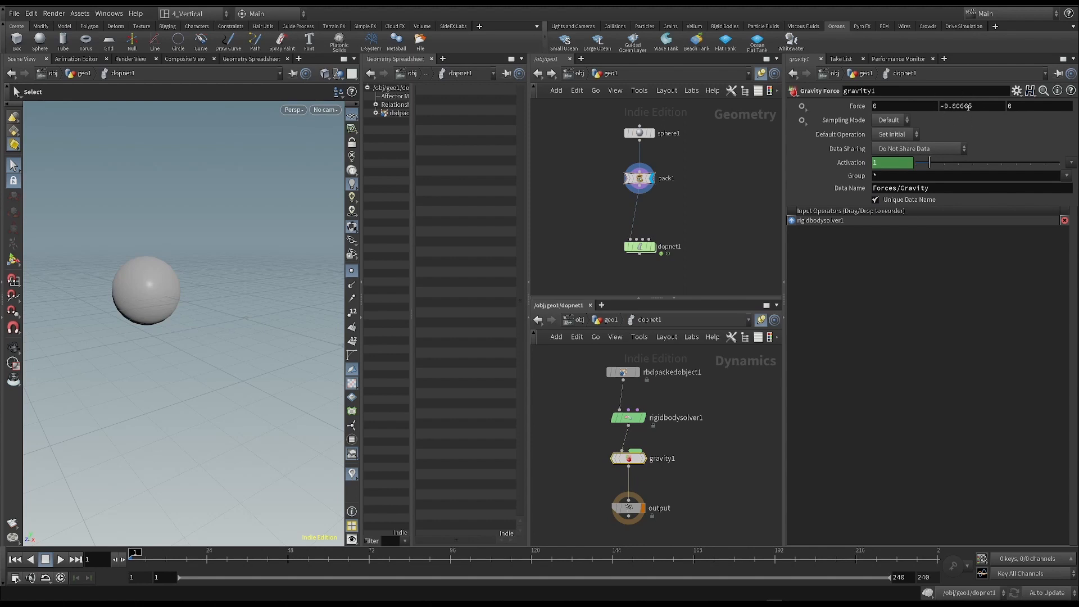
- Play the simulation with gravity applied and return the timeline to frame 1
left_click(60, 559)
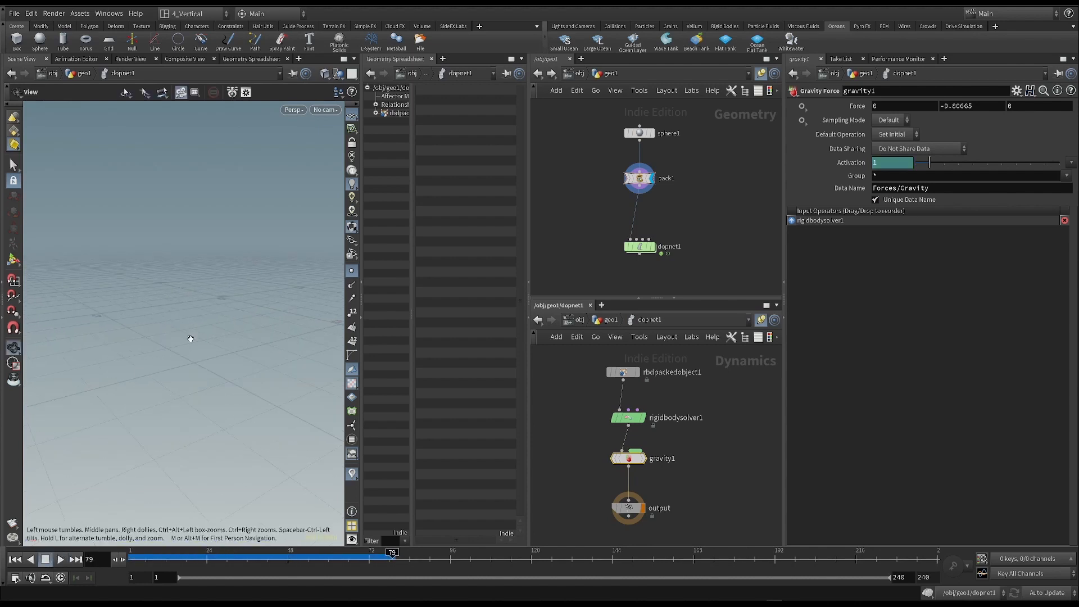
left_click(18, 559)
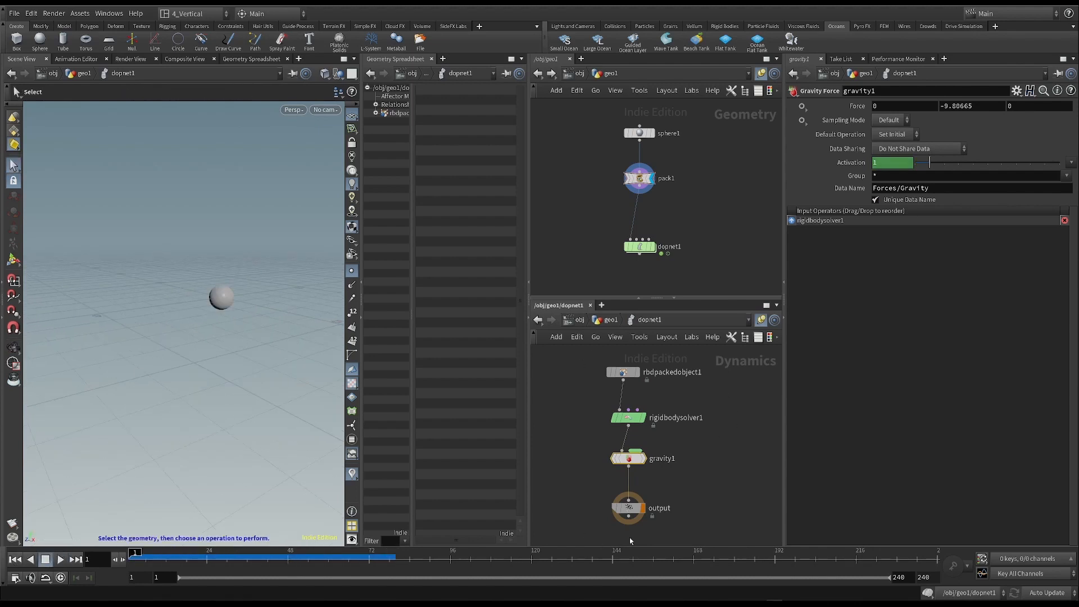
left_click_drag(627, 460, 633, 460)
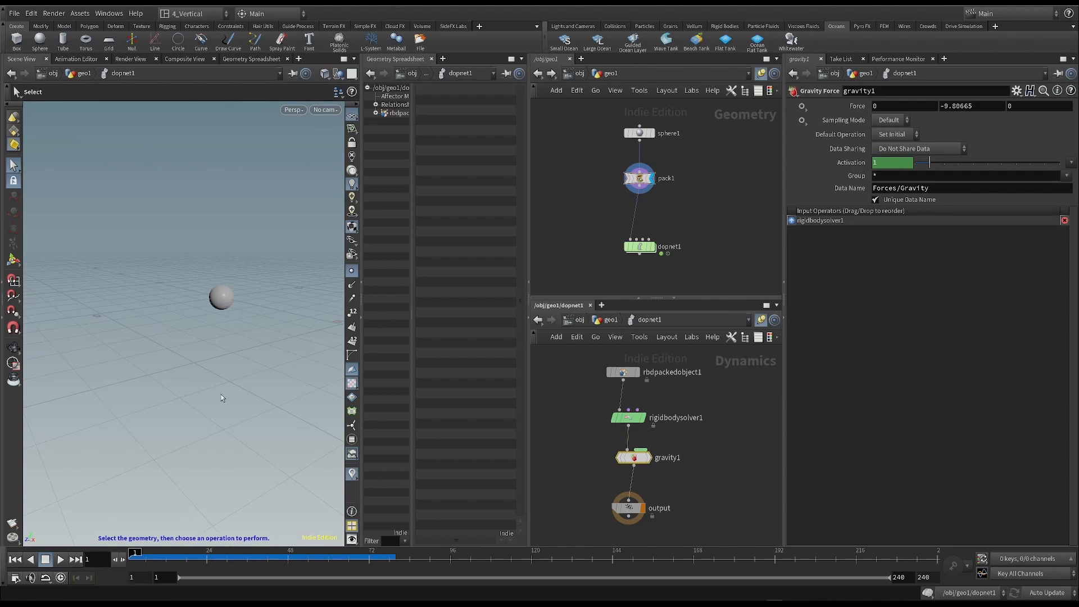
- Turn on real-time playback, replay the falling sphere and return to frame 1
left_click(15, 577)
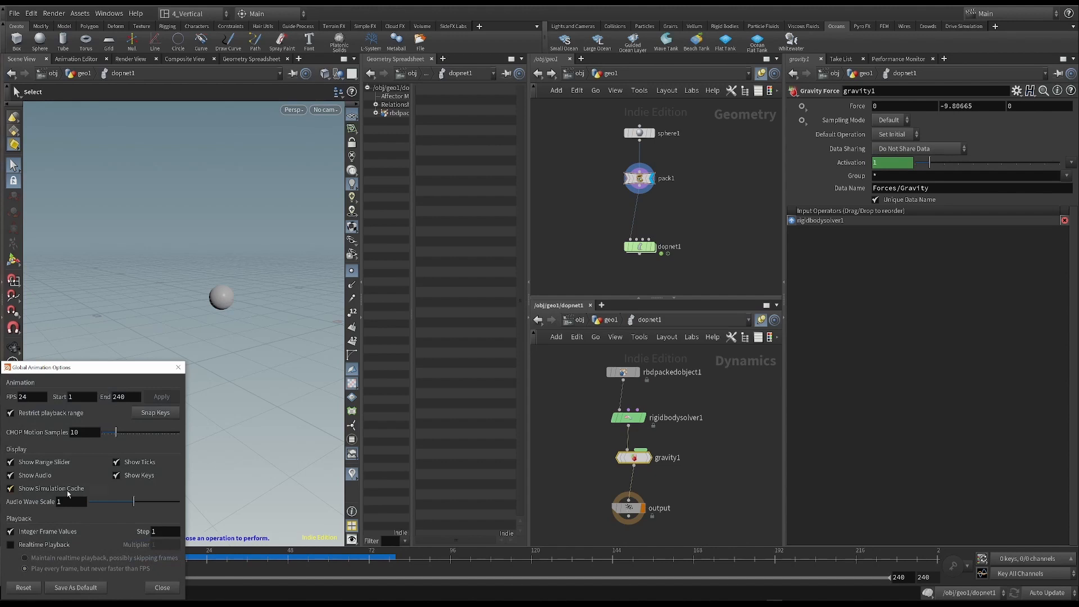
left_click(178, 367)
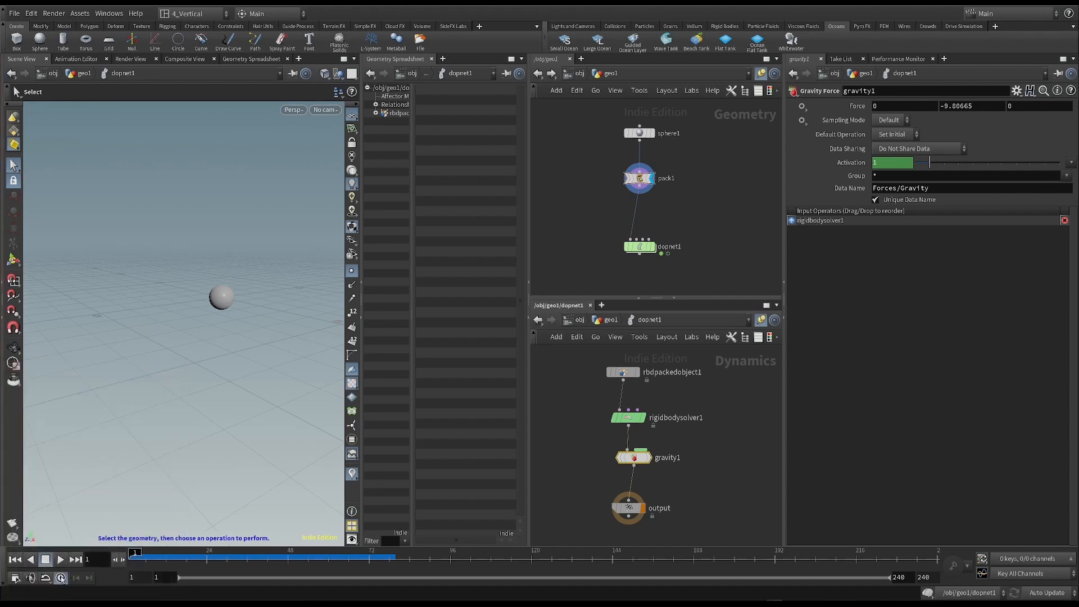
left_click(60, 559)
left_click(15, 559)
left_click_drag(240, 339, 209, 351, "alt")
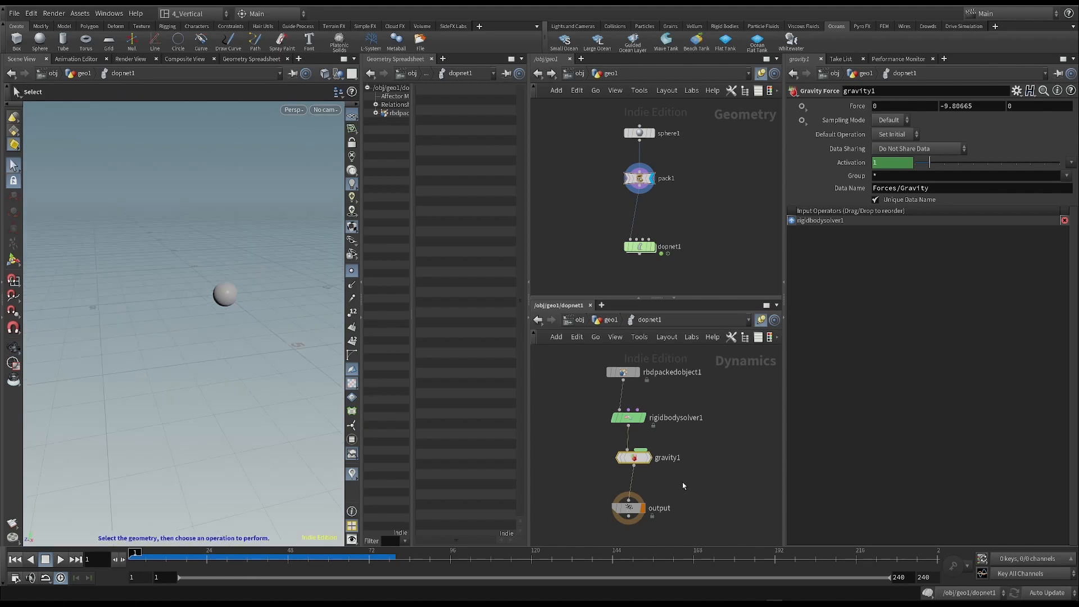
- Add a Ground Plane node beside the gravity node inside dopnet1
scroll(693, 473, "down", 3)
scroll(680, 460, "up", 2)
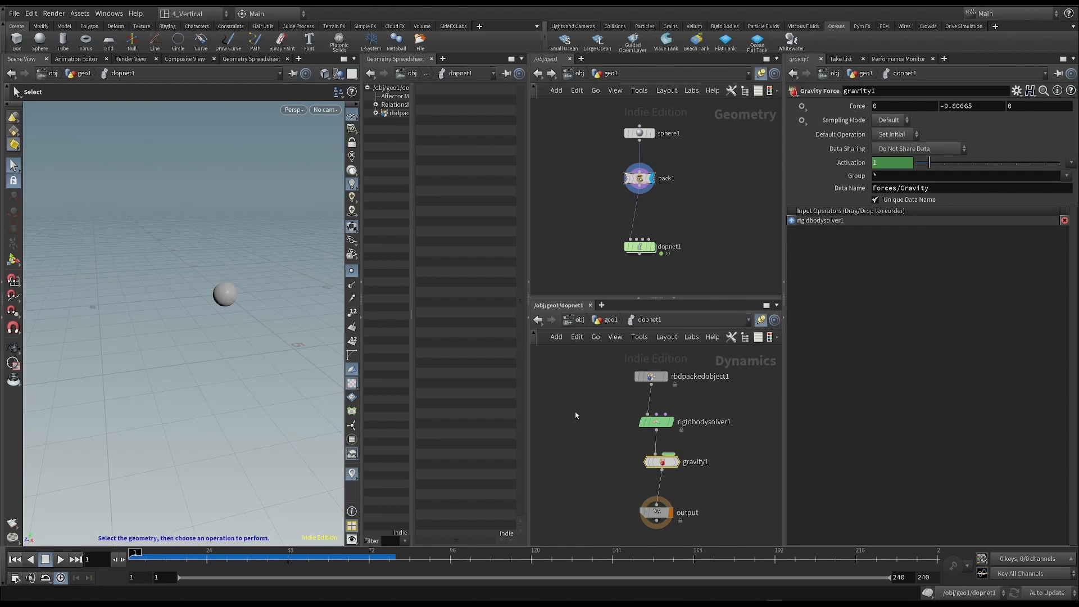
key("Tab")
type("gro")
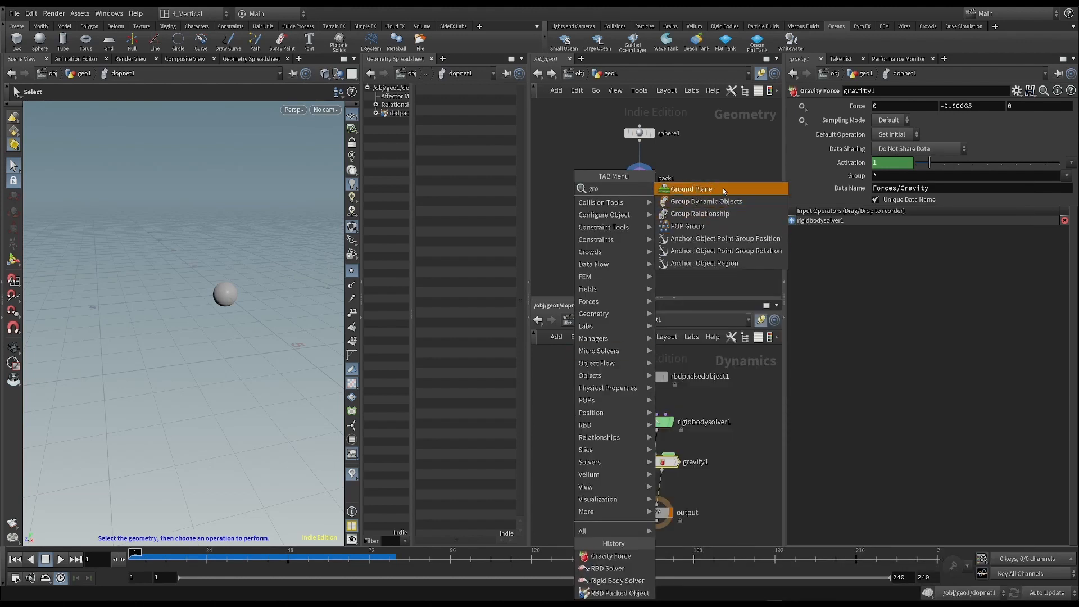
left_click(723, 192)
left_click(589, 435)
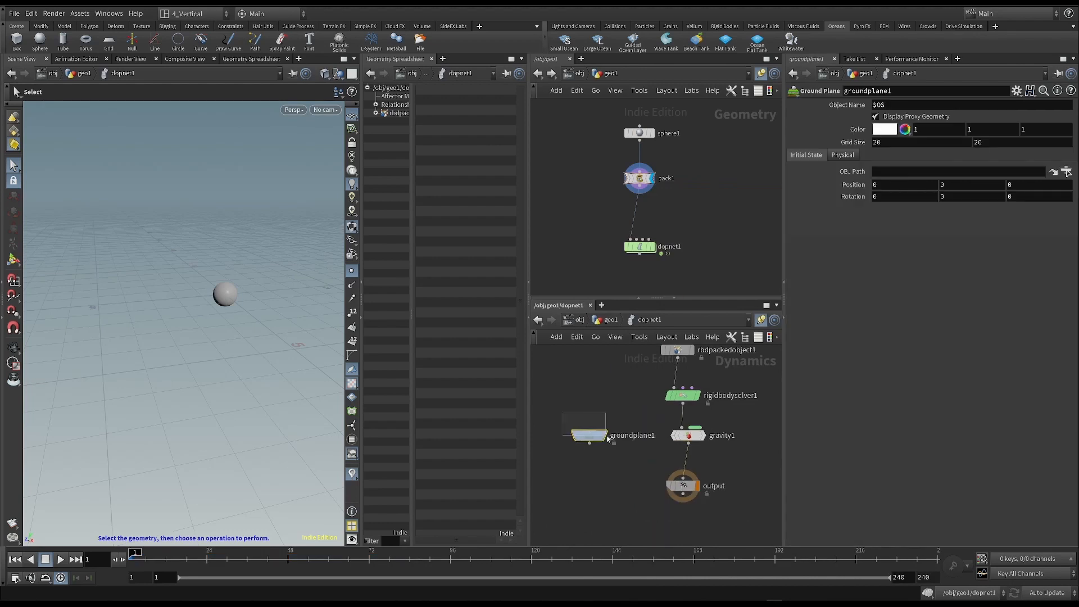
- Insert a Merge node between the gravity and output nodes and connect the ground plane to it
left_click_drag(596, 445, 732, 455)
left_click(655, 485)
scroll(652, 468, "down", 1)
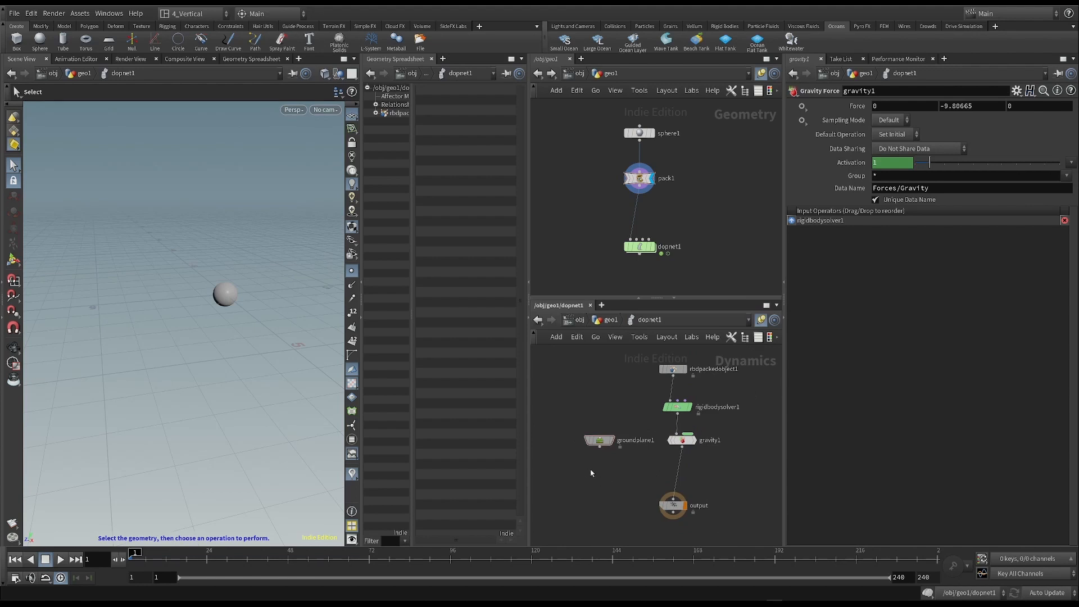
key("Tab")
type("mer")
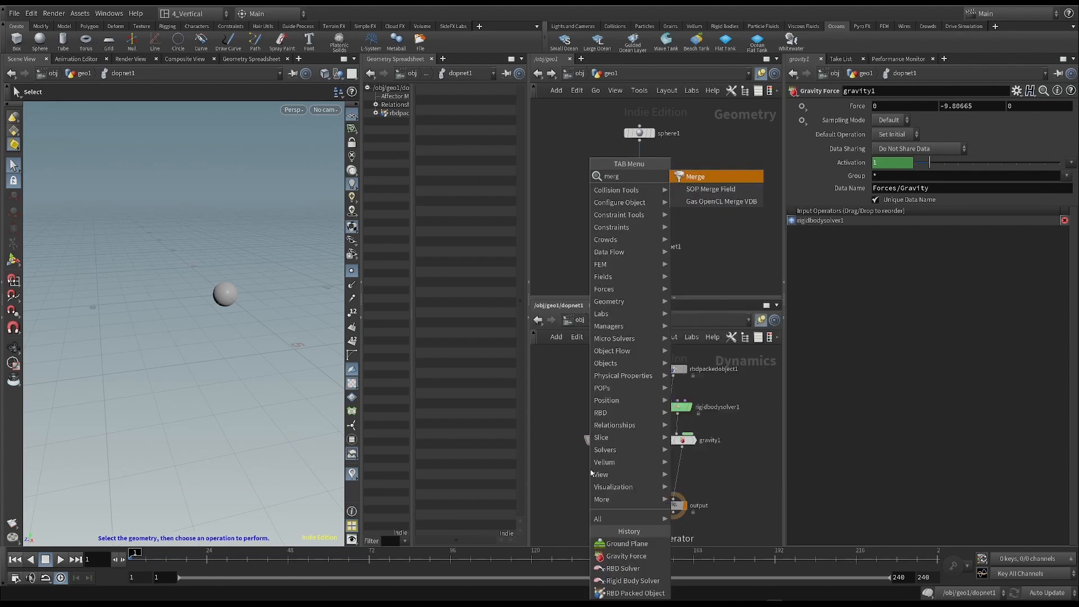
key("Return")
left_click(677, 470)
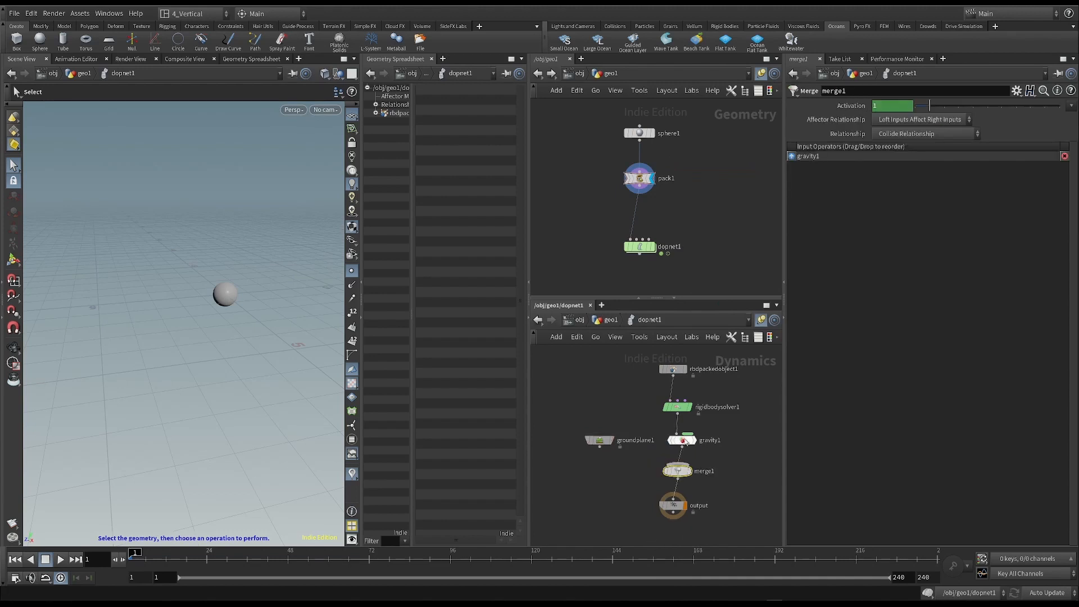
left_click_drag(599, 446, 677, 464)
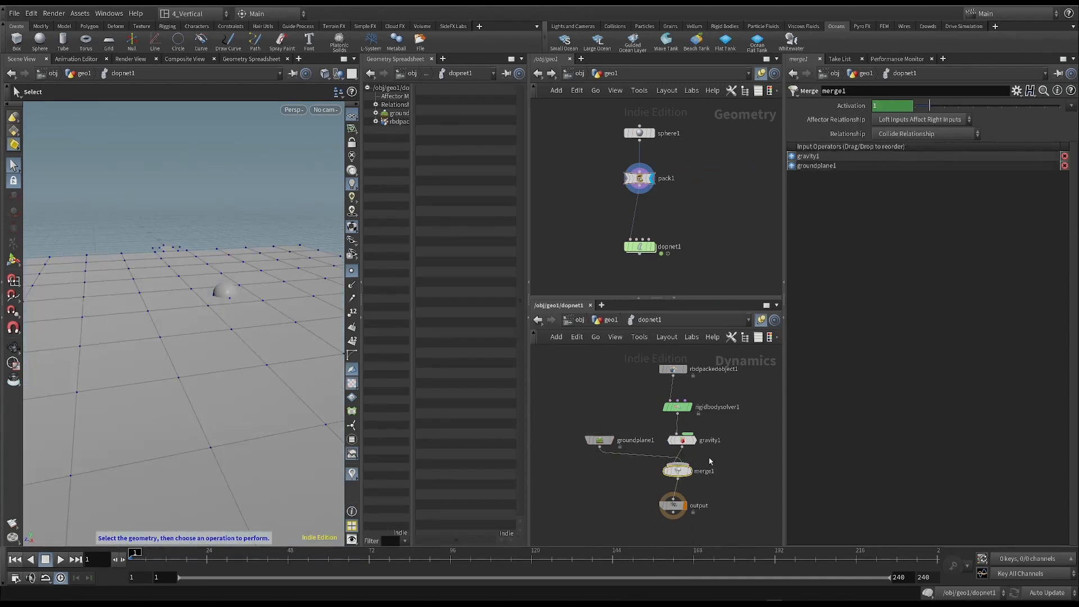
- Set the Merge node's Affector Relationship to Mutual, keeping Collide Relationship as its Relationship
left_click(903, 134)
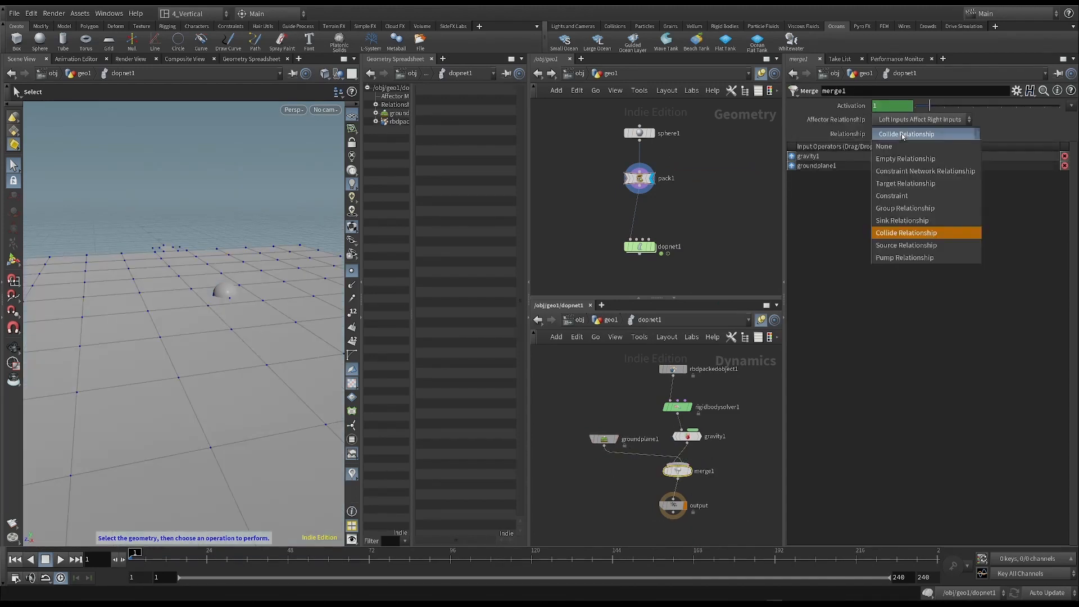
left_click(902, 135)
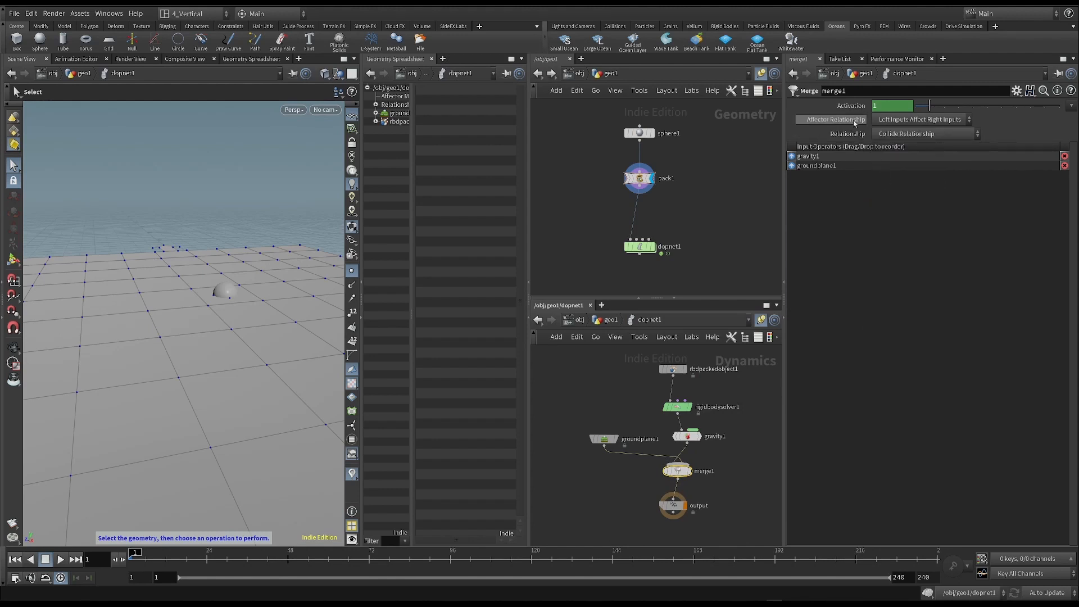
left_click(909, 119)
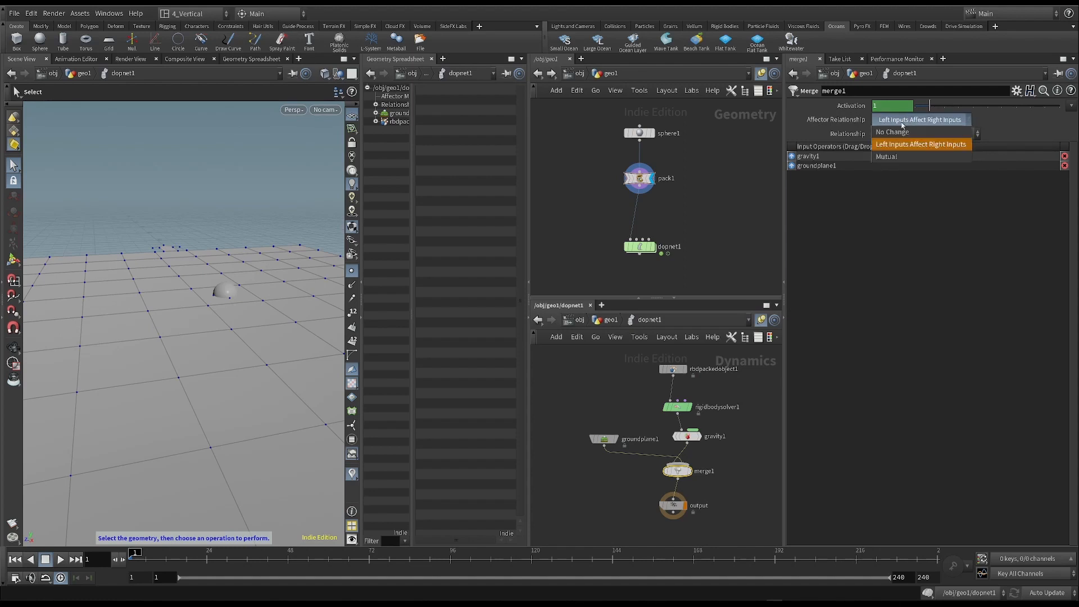
left_click(903, 156)
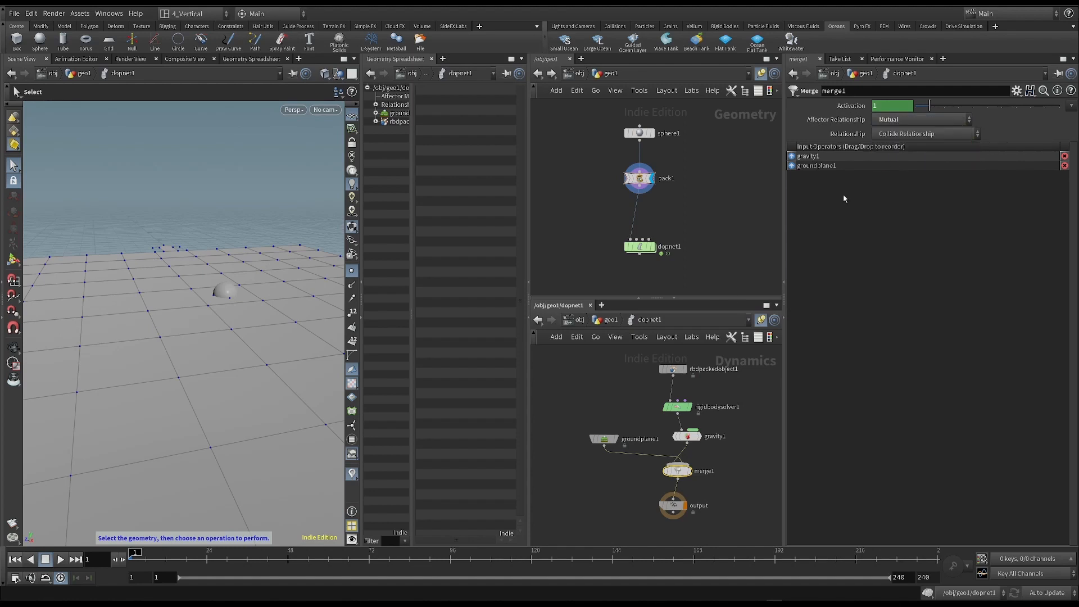
- Reorder the Merge node's input operators so that groundplane1 comes before gravity1
scroll(658, 474, "up", 1)
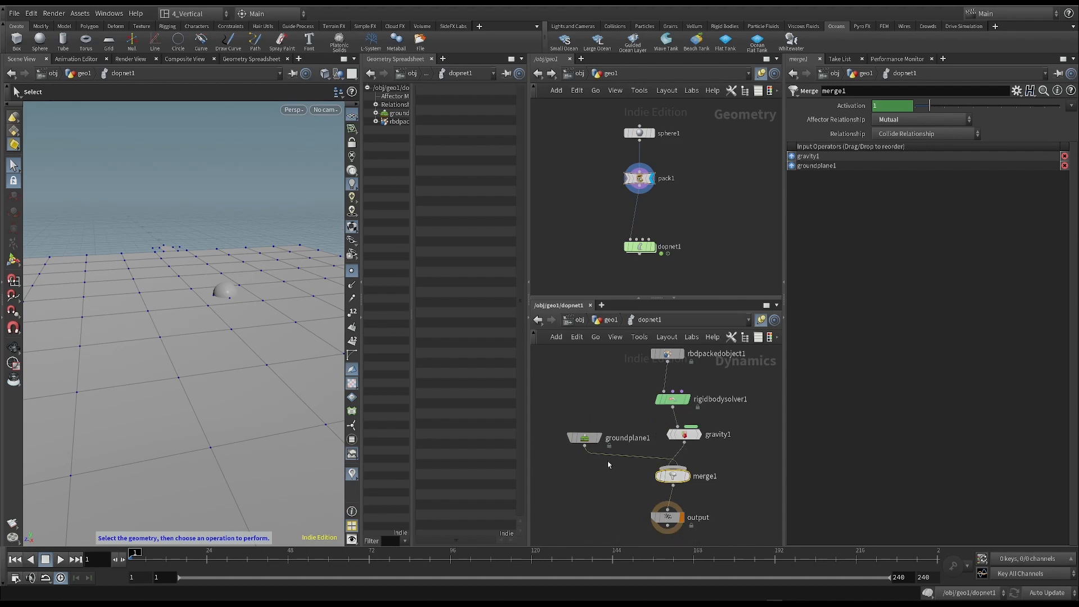
mouse_move(672, 477)
left_click_drag(792, 167, 792, 156)
mouse_move(674, 477)
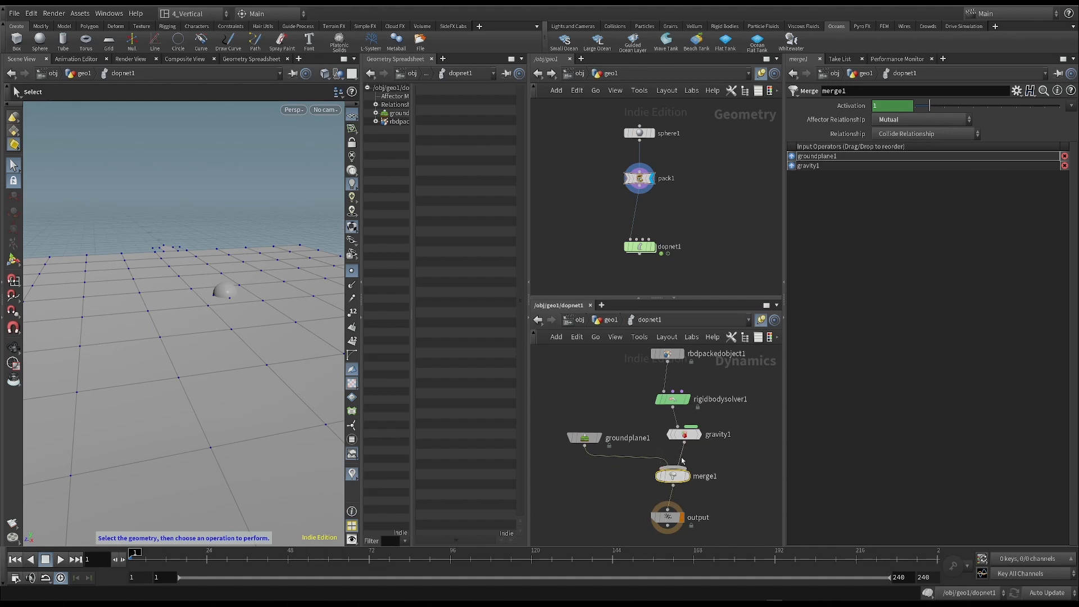
- Play the simulation, stop it at frame 34 and inspect the sphere against the ground plane from a low angle
left_click(60, 559)
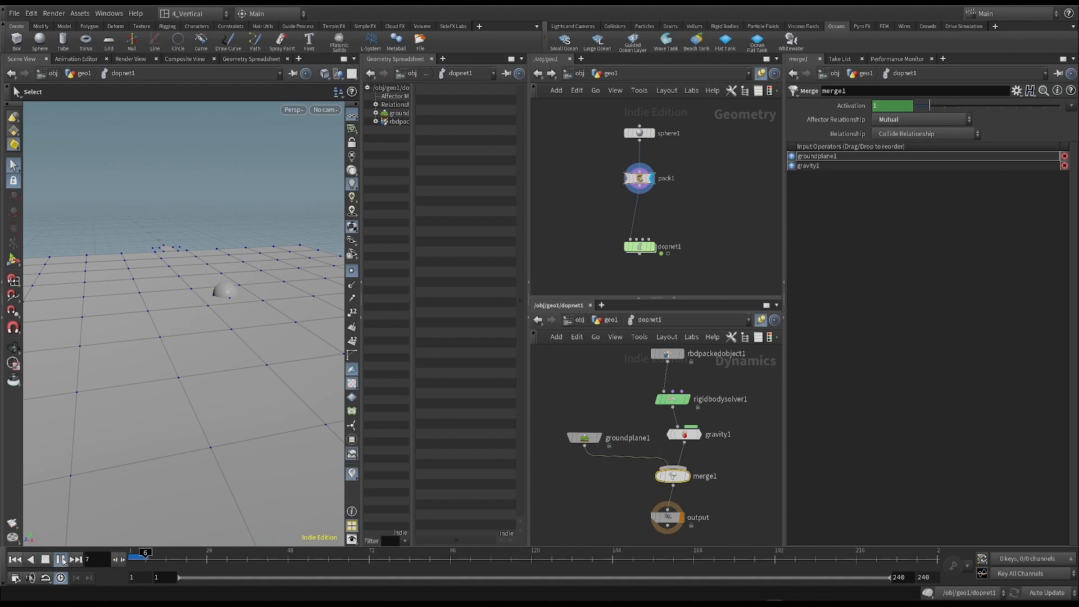
left_click(45, 562)
mouse_move(219, 289)
left_mouse_down("alt")
mouse_move(234, 277)
mouse_move(208, 274)
mouse_move(195, 315)
mouse_move(268, 301)
mouse_move(223, 292)
left_mouse_up("alt")
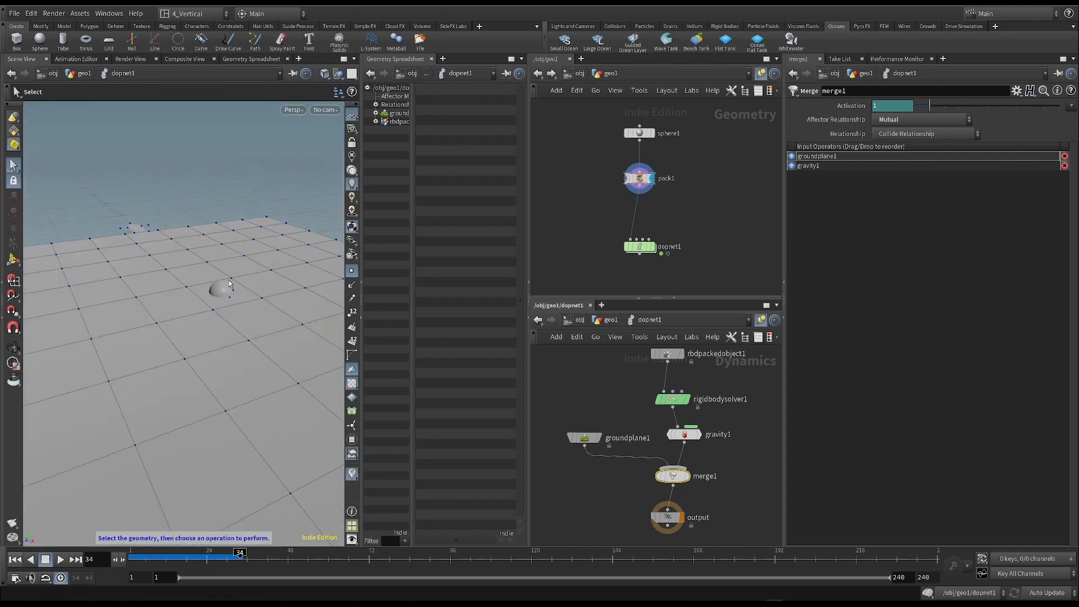
left_click_drag(231, 215, 236, 145, "alt")
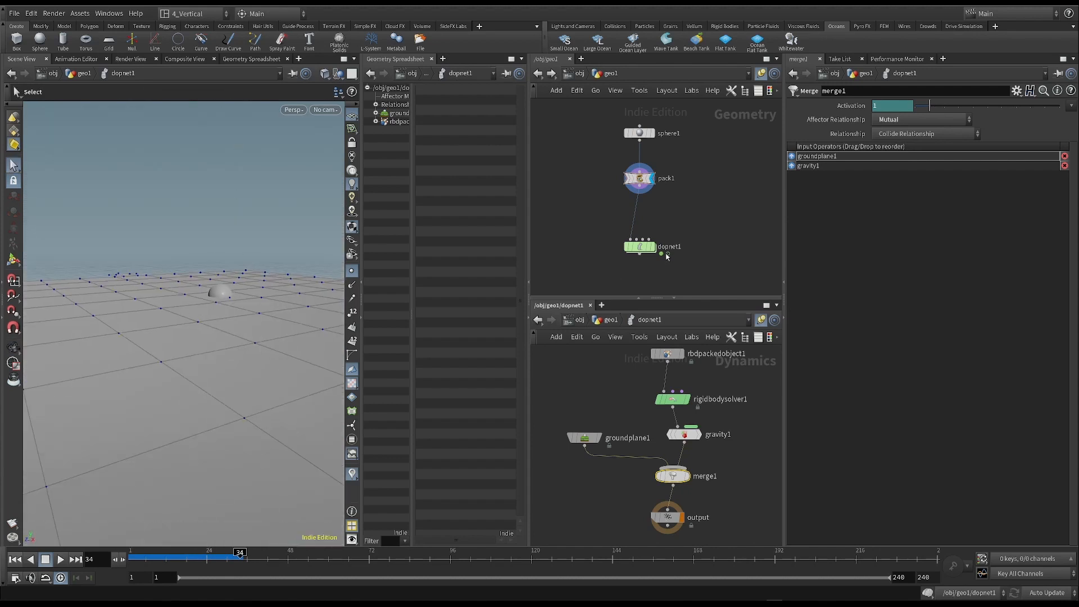
scroll(701, 211, "up", 1)
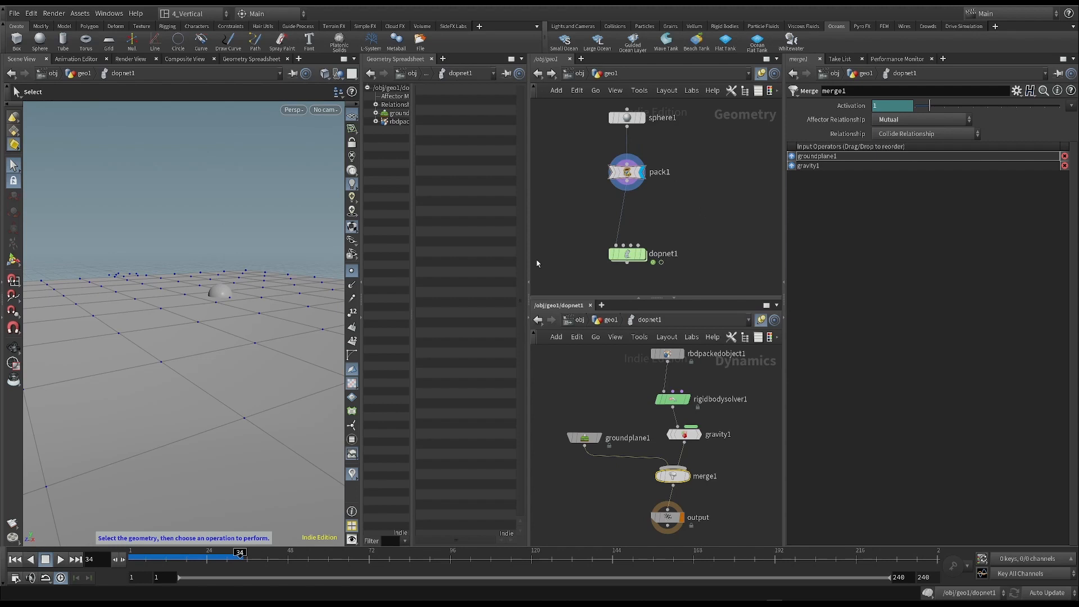
- Add a Transform node to the geometry network beside pack1
left_click_drag(570, 106, 696, 194)
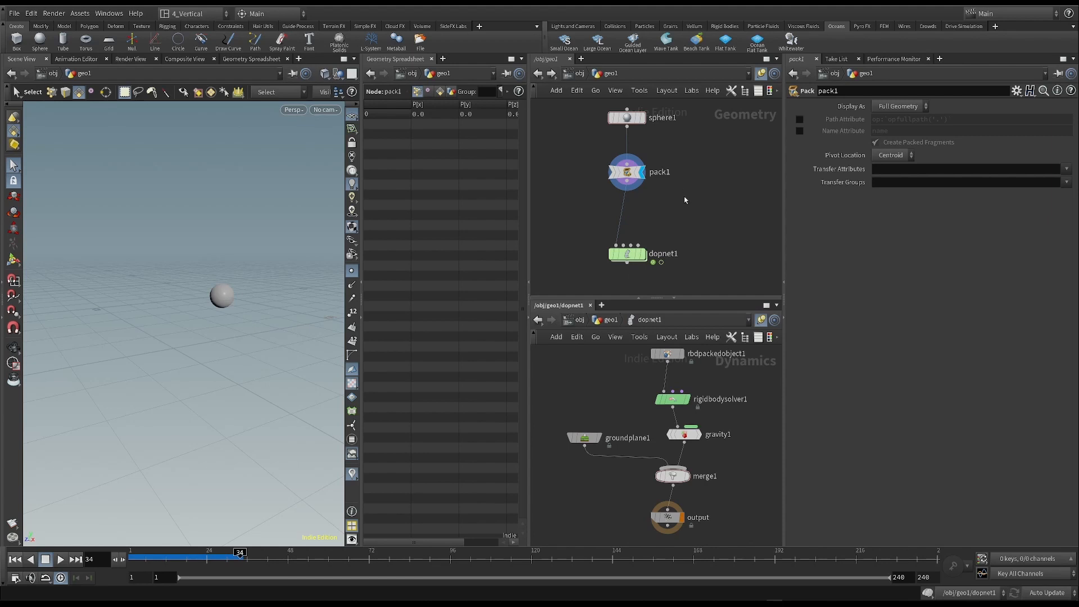
key("Tab")
type("tran")
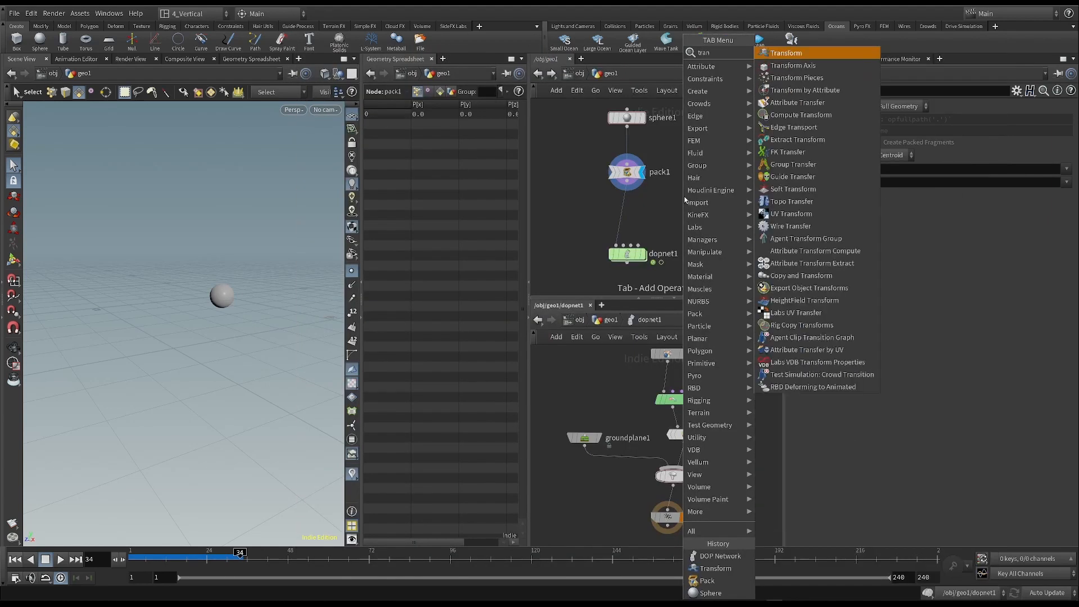
left_click(787, 52)
left_click(712, 197)
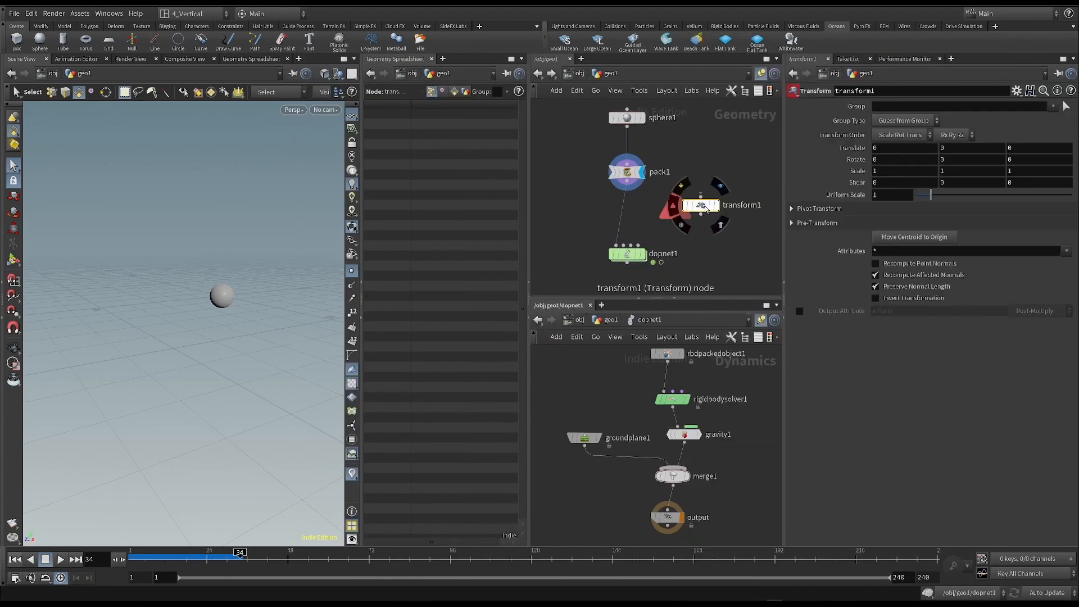
- Insert transform1 between pack1 and dopnet1, and tidy the spacing of the node chain
left_click_drag(716, 193, 720, 210)
left_click_drag(627, 173, 627, 165)
left_click_drag(724, 211, 630, 208)
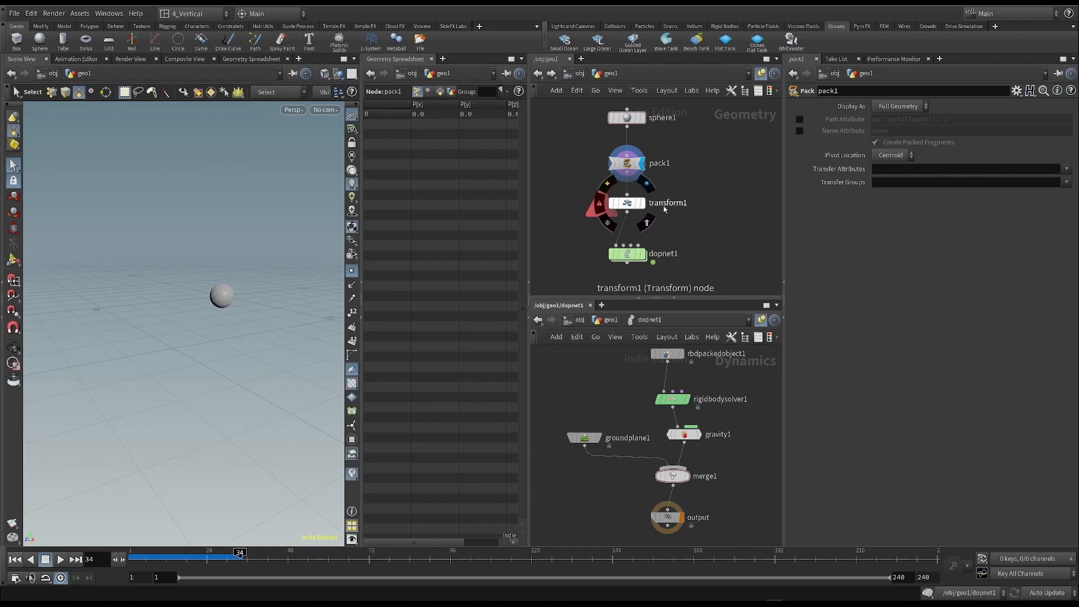
left_click_drag(570, 154, 641, 208)
left_click(735, 247)
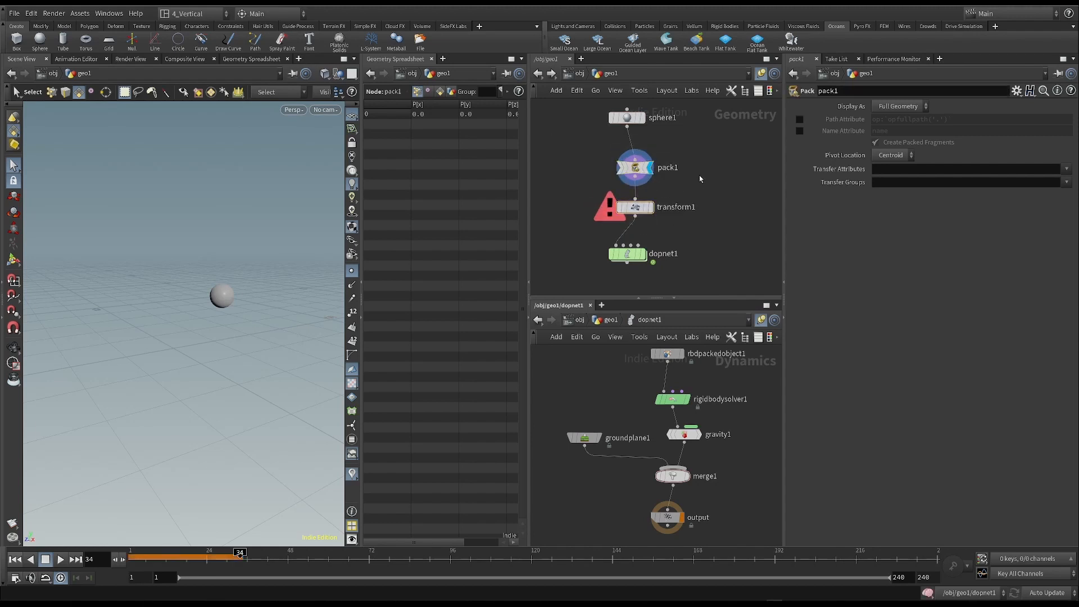
mouse_move(635, 167)
left_mouse_down()
mouse_move(644, 166)
mouse_move(634, 162)
left_mouse_up()
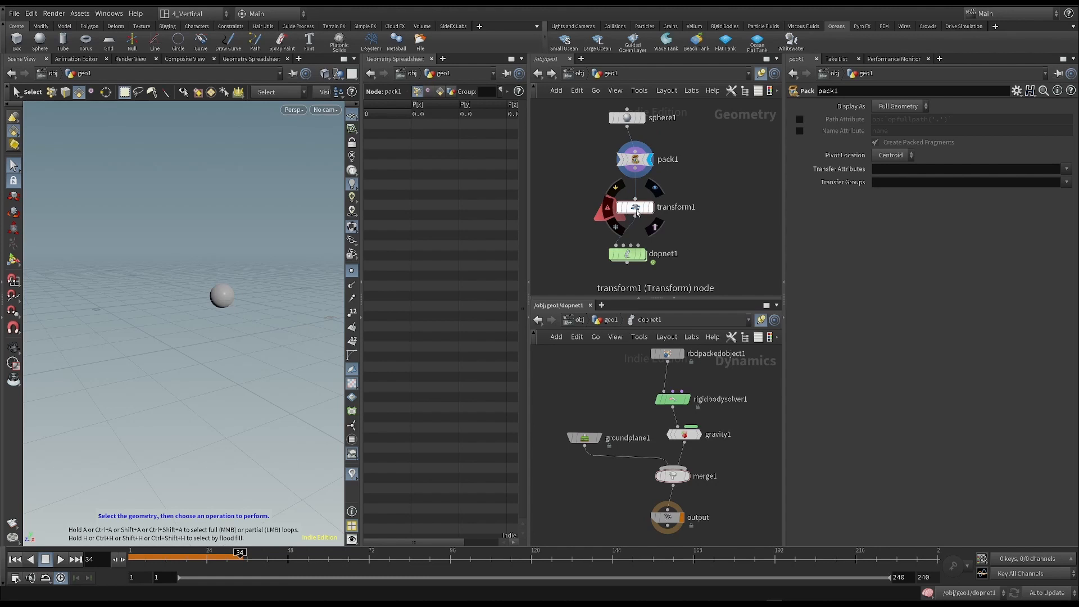
left_click_drag(581, 138, 695, 136)
middle_click_drag(706, 191, 704, 166)
left_click_drag(635, 212, 635, 208)
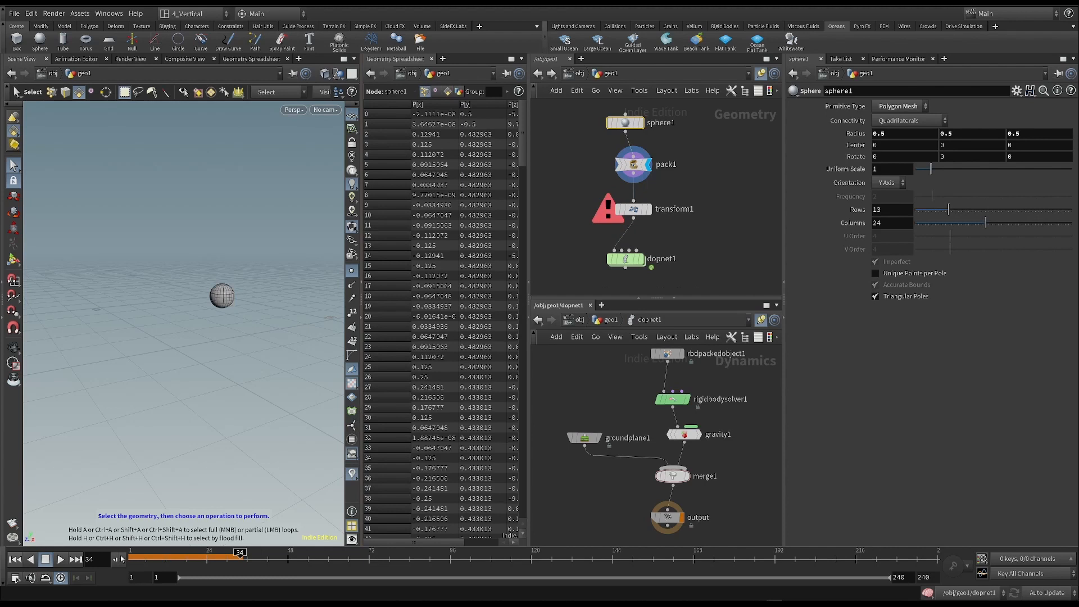
- Rewind to frame 1, display dopnet1's result and scrub the simulation to frame 45
left_click(14, 559)
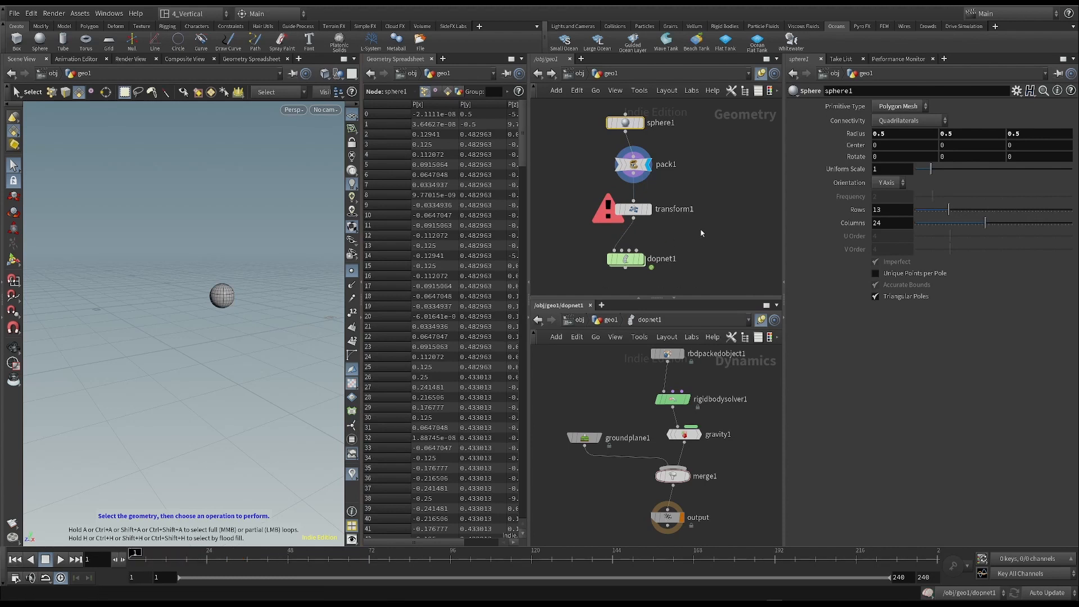
key("ctrl+z")
key("ctrl+z")
key("ctrl+z")
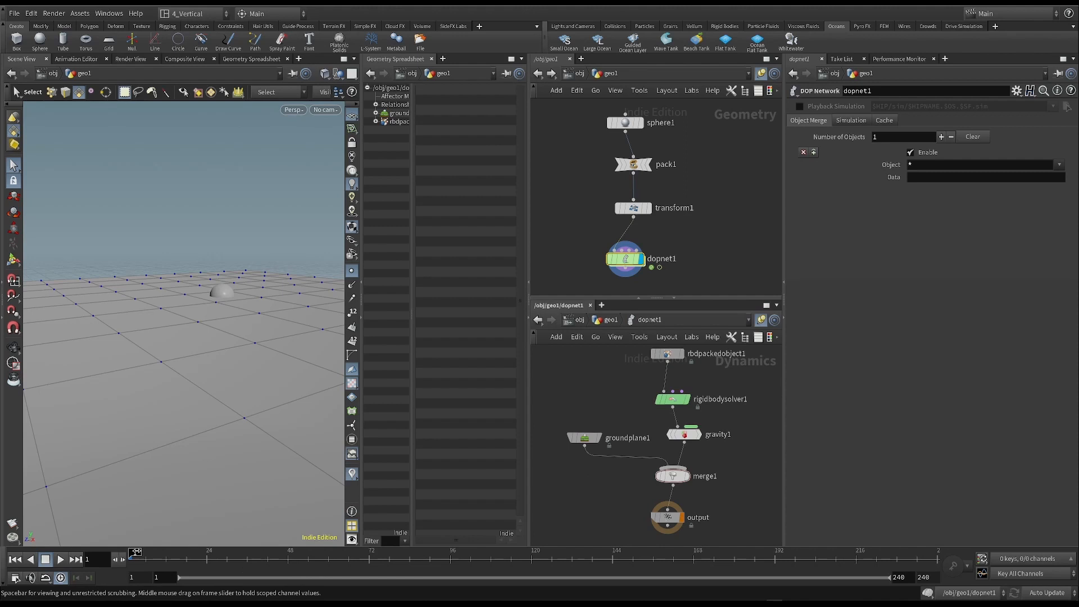
left_click_drag(135, 553, 280, 554)
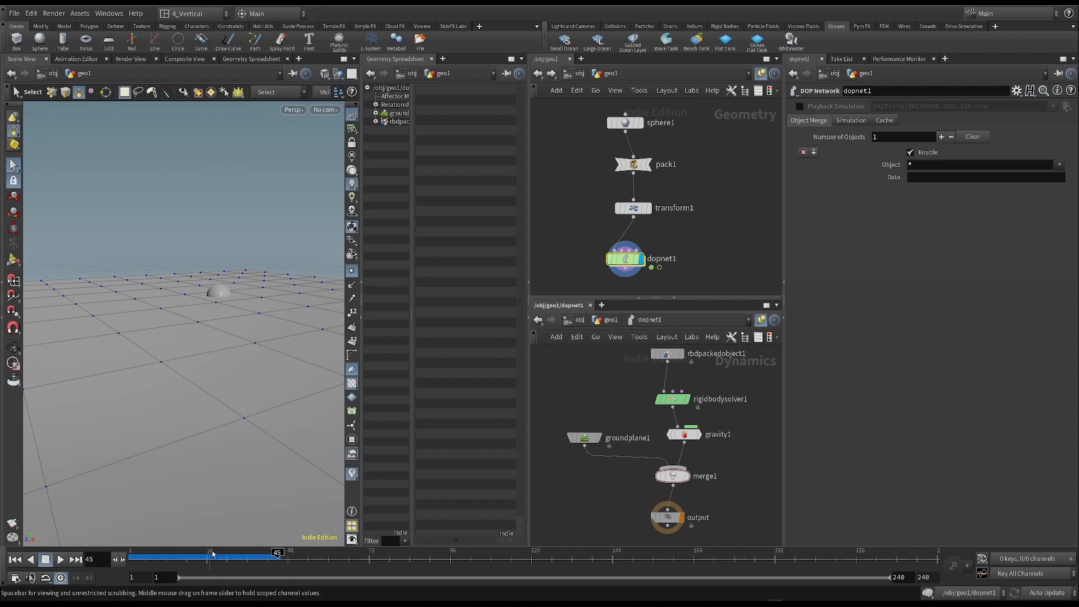
- At frame 1, use transform1 to raise the packed sphere above the ground plane to a Y translate of about 5.46
left_click(15, 559)
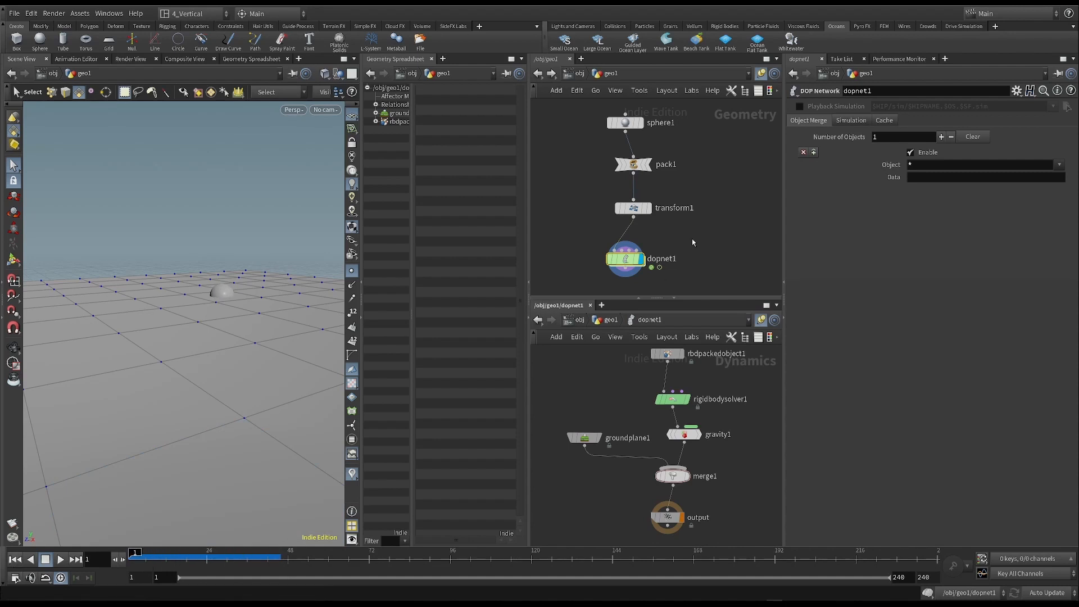
left_click(639, 209)
key("Return")
left_click_drag(223, 256, 242, 110)
scroll(217, 282, "down", 5)
left_click_drag(217, 281, 253, 275, "alt")
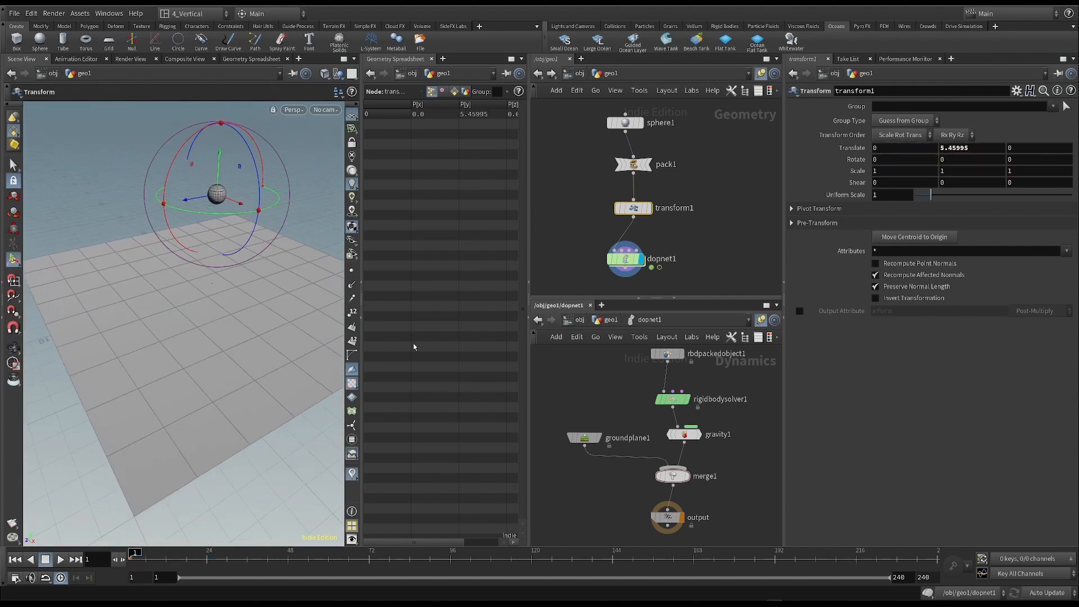
- Play the simulation, replay it from the first frame at a lower angle to examine the sphere's fall onto the ground plane, and stop playback
left_click(604, 381)
left_click(60, 559)
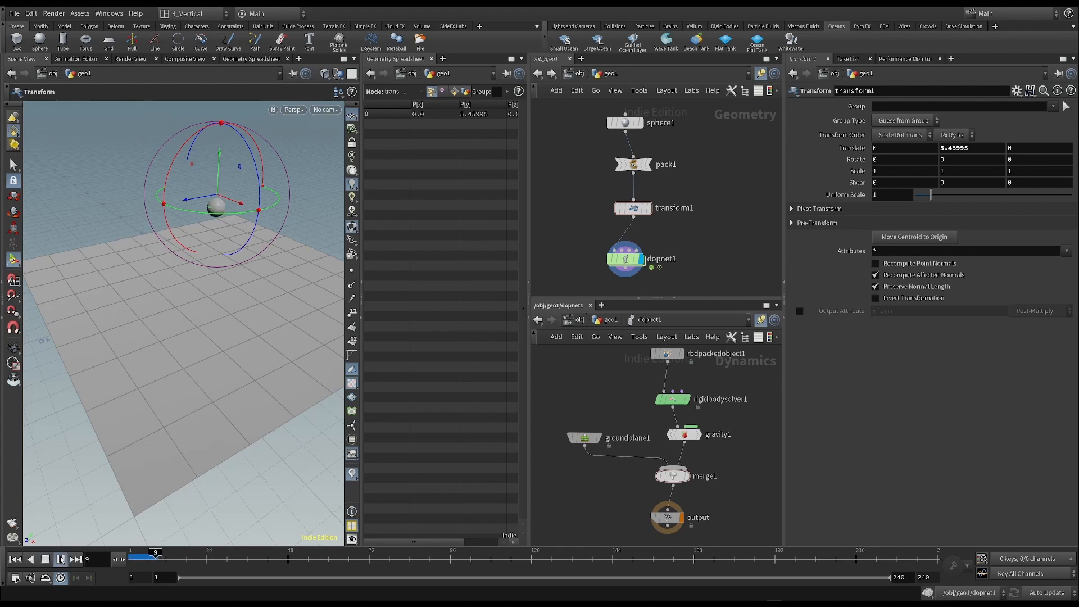
key("s")
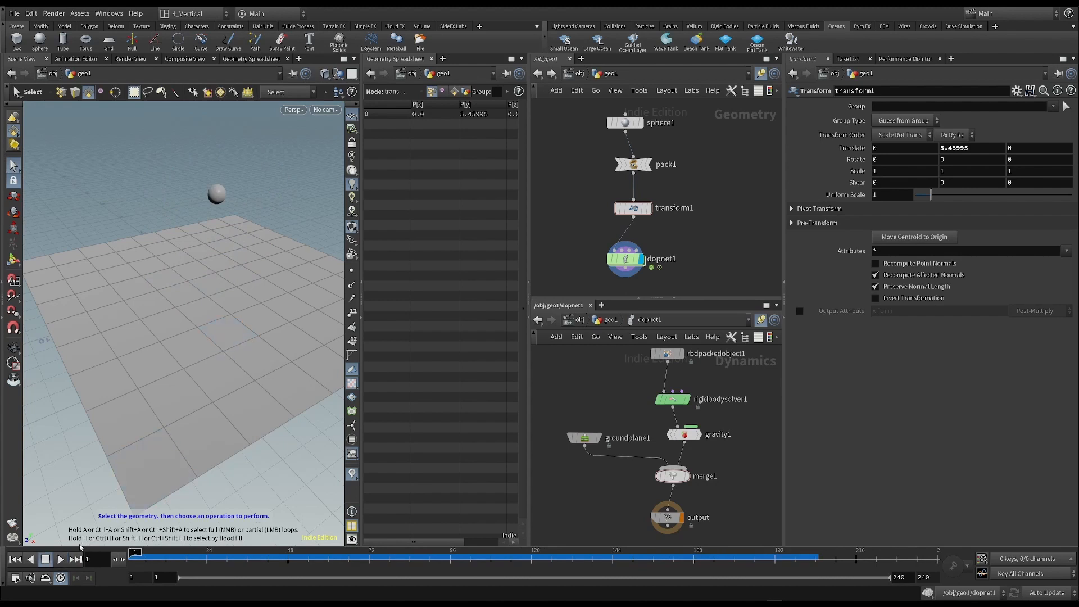
left_click(61, 559)
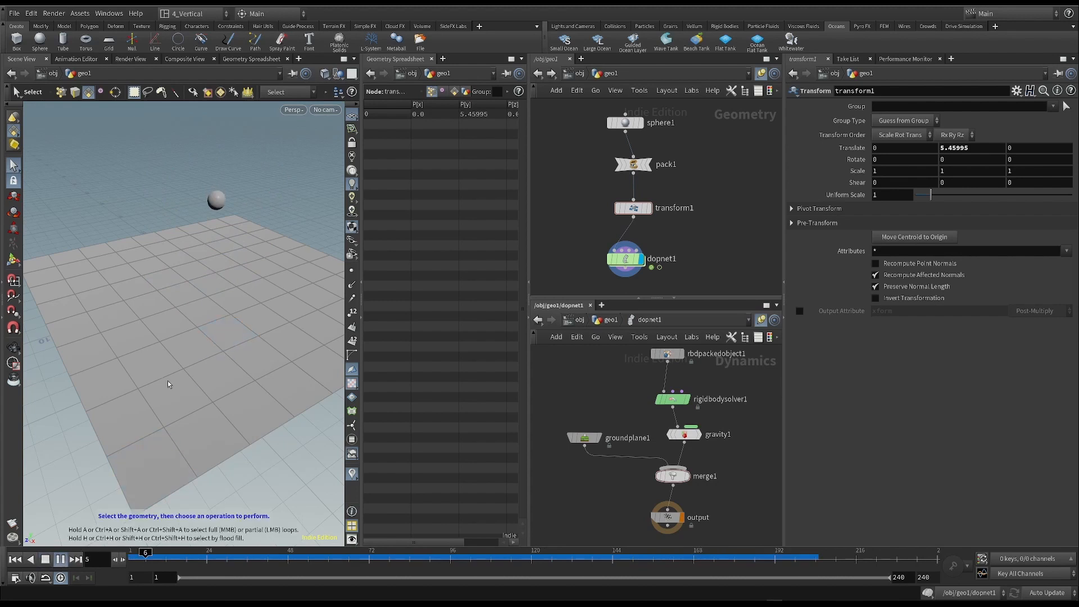
right_click_drag(177, 329, 187, 323, "alt")
left_click_drag(188, 323, 179, 380, "alt")
left_click(17, 559)
left_click(60, 559)
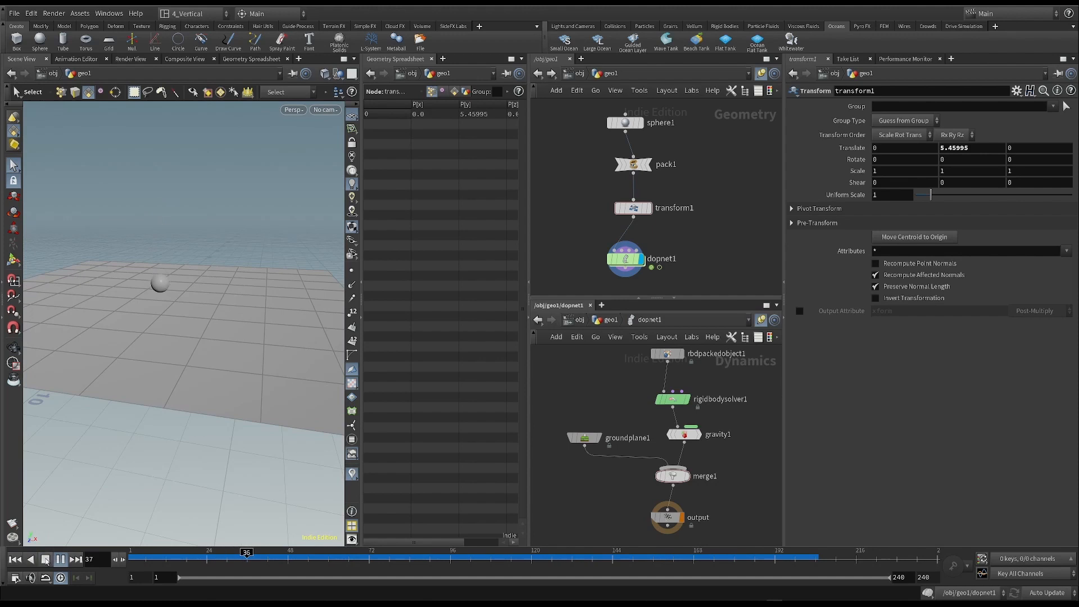
left_click(46, 559)
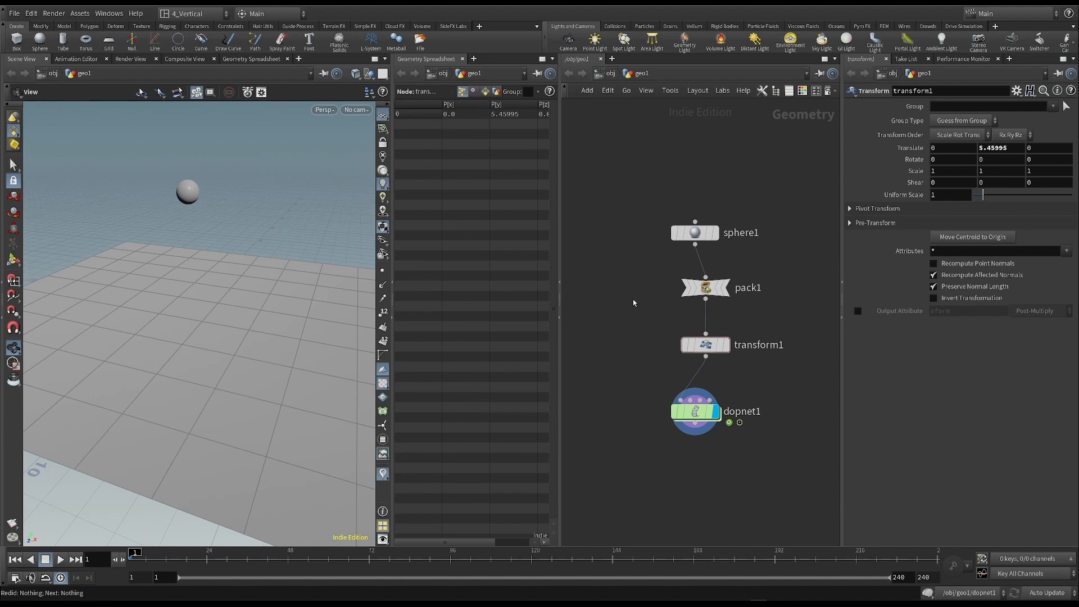
- Create an Add node beside sphere1 with Point 0 enabled at the origin, and display it
middle_click_drag(619, 204, 581, 194)
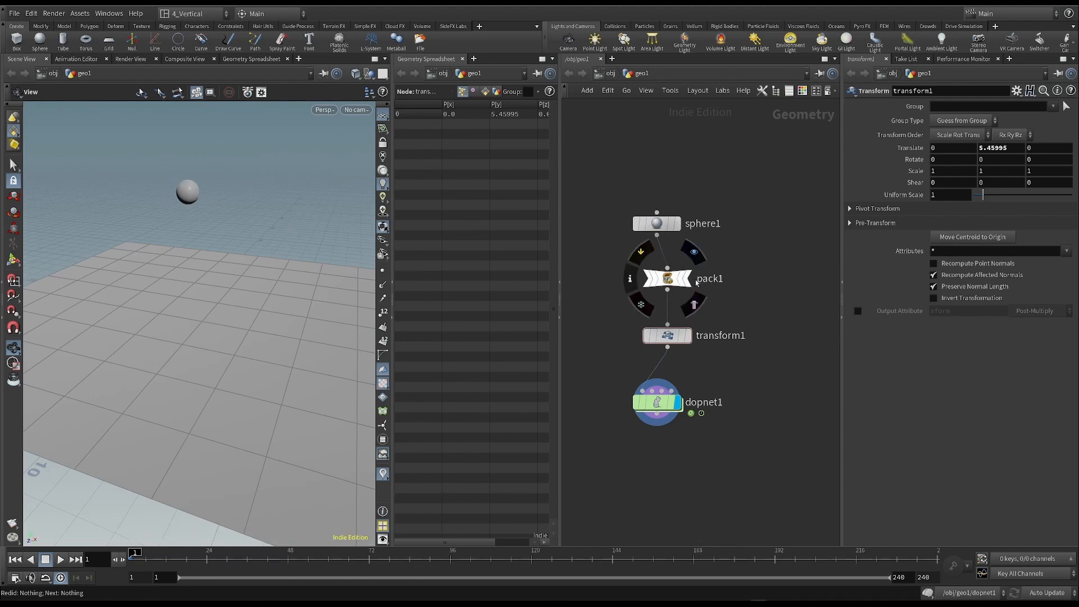
middle_click_drag(754, 250, 742, 252)
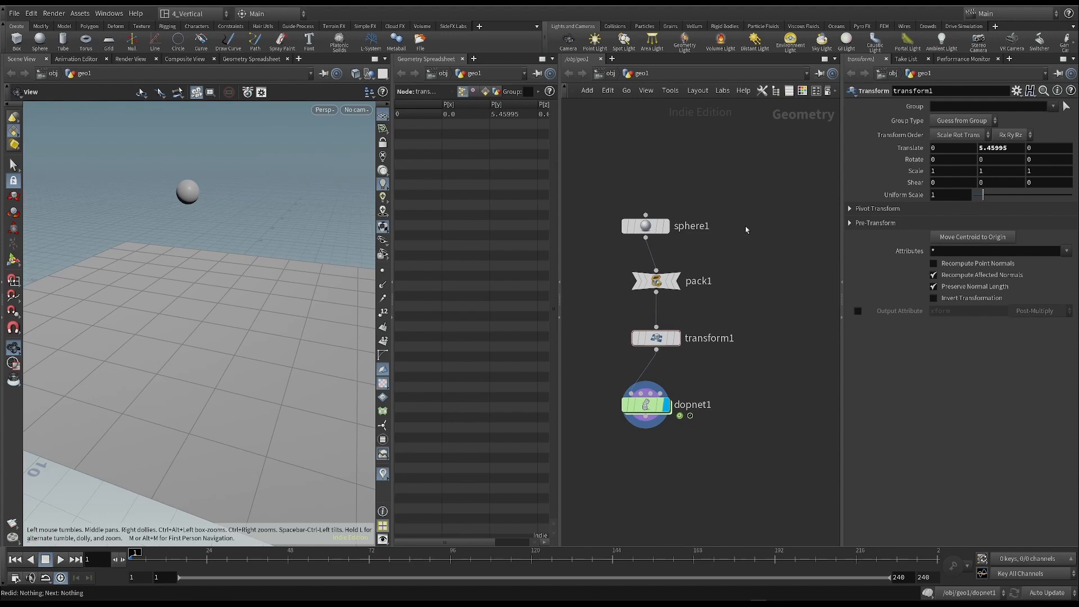
key("Tab")
type("add")
left_click(860, 90)
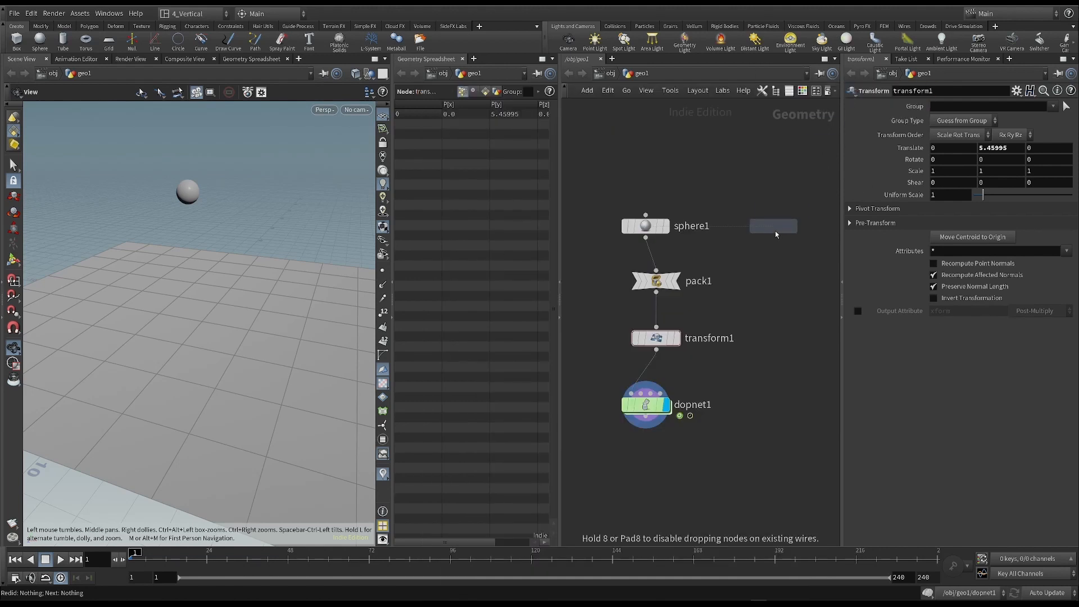
left_click(789, 230)
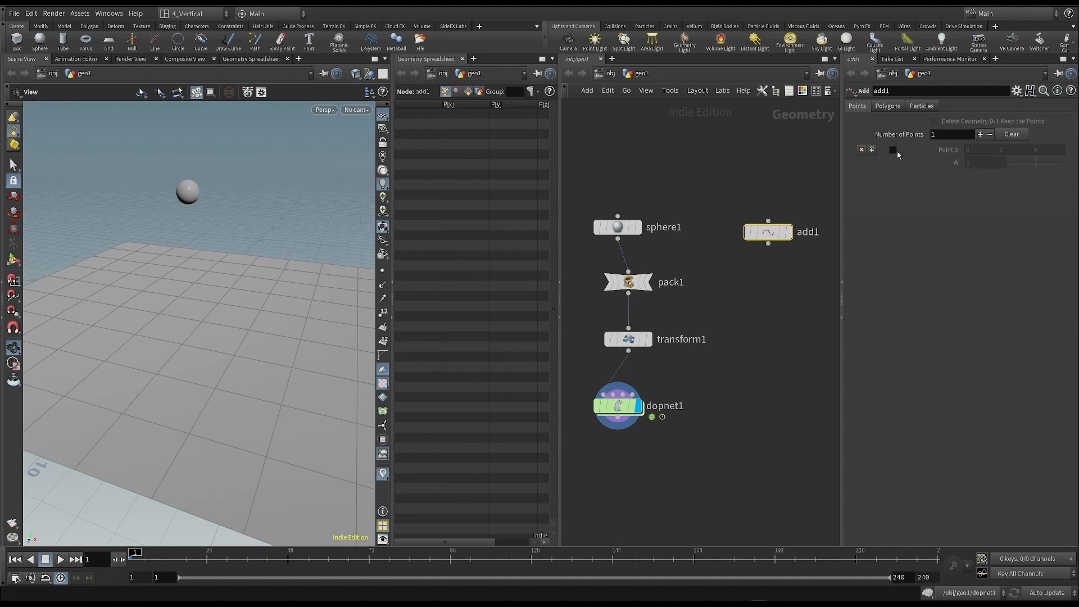
left_click(892, 150)
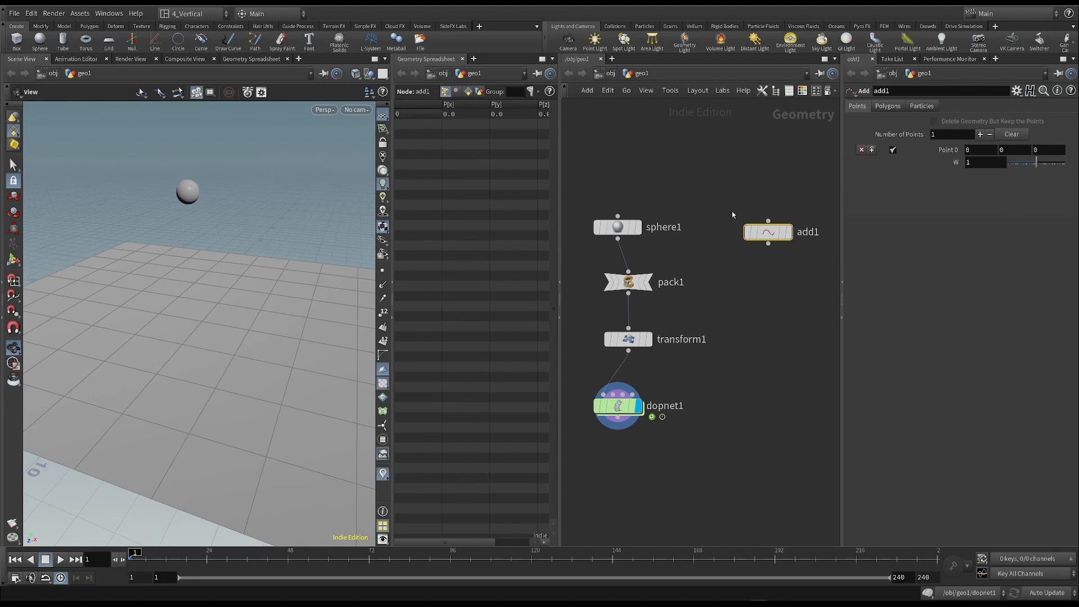
left_click(787, 232)
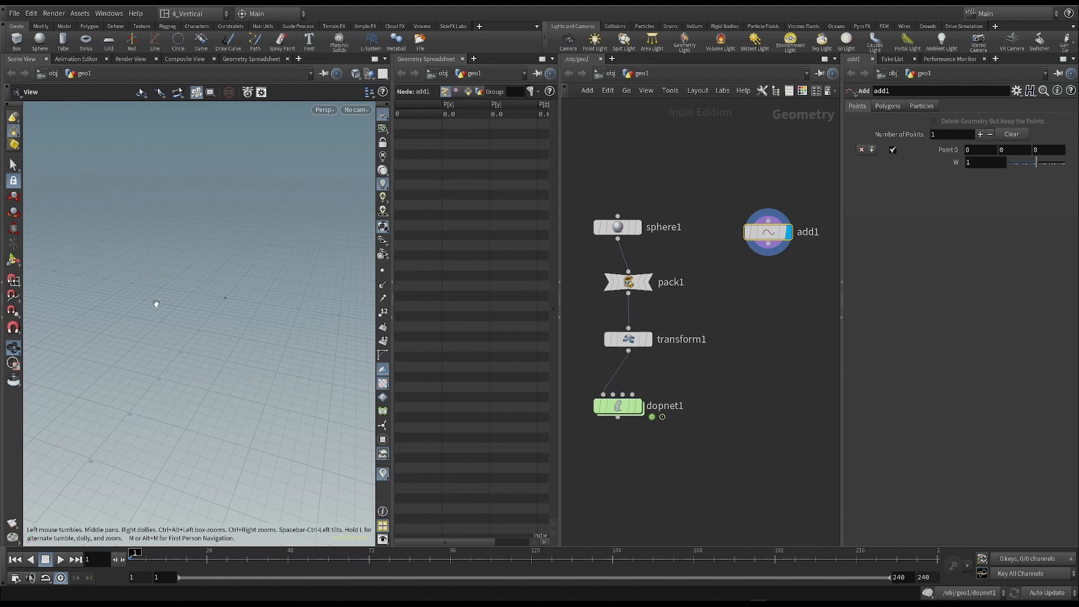
- Add a Point Replicate node below add1, connect add1 to it and display its result
middle_click_drag(808, 313, 778, 301)
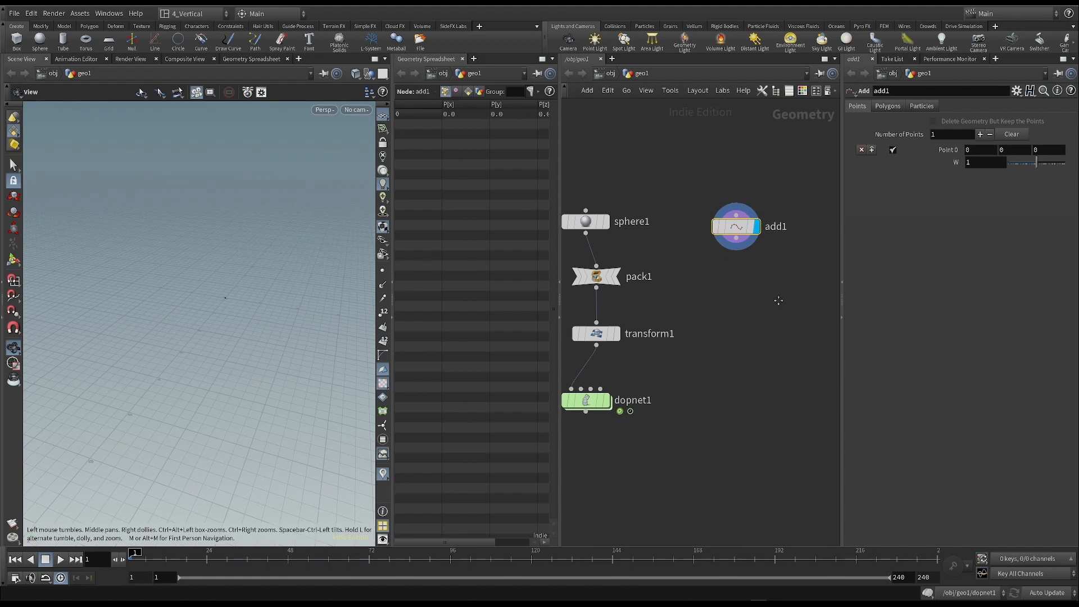
key("Tab")
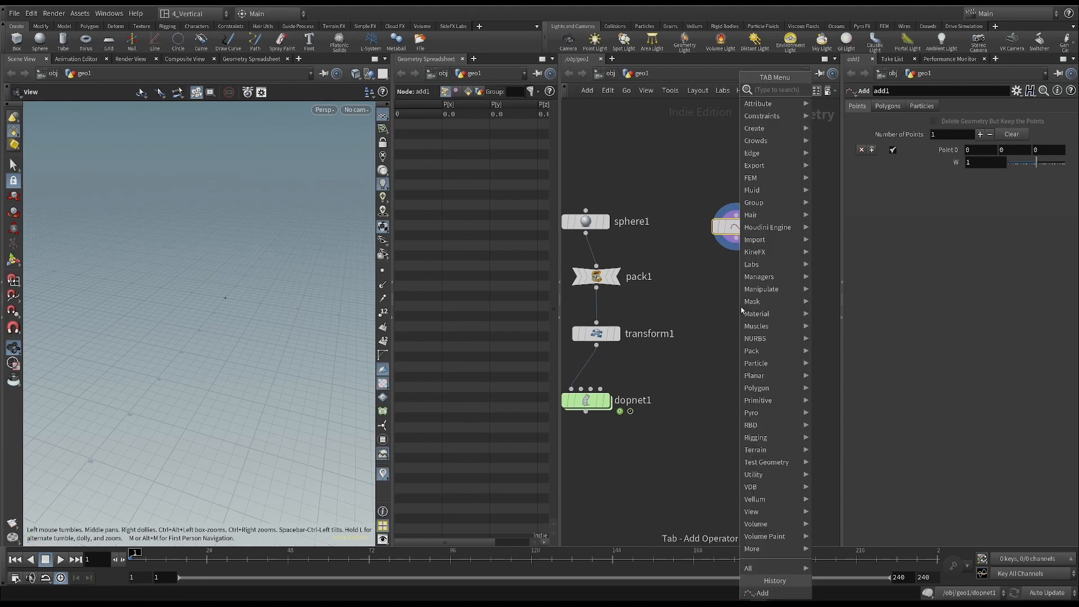
type("repl")
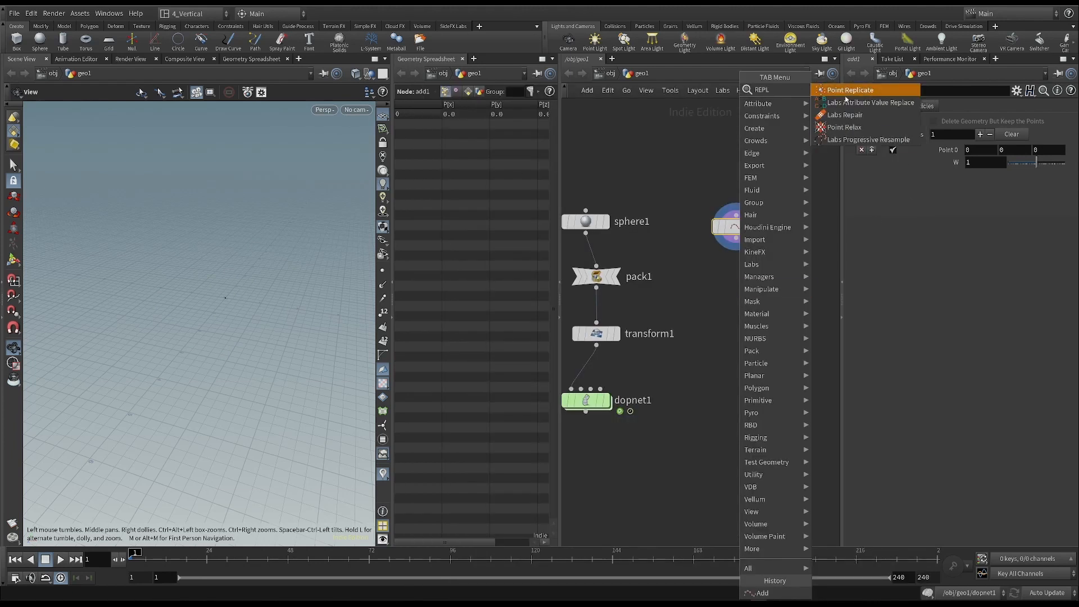
left_click(851, 90)
left_click(736, 284)
left_click(736, 274)
left_click(736, 237)
left_click(756, 284)
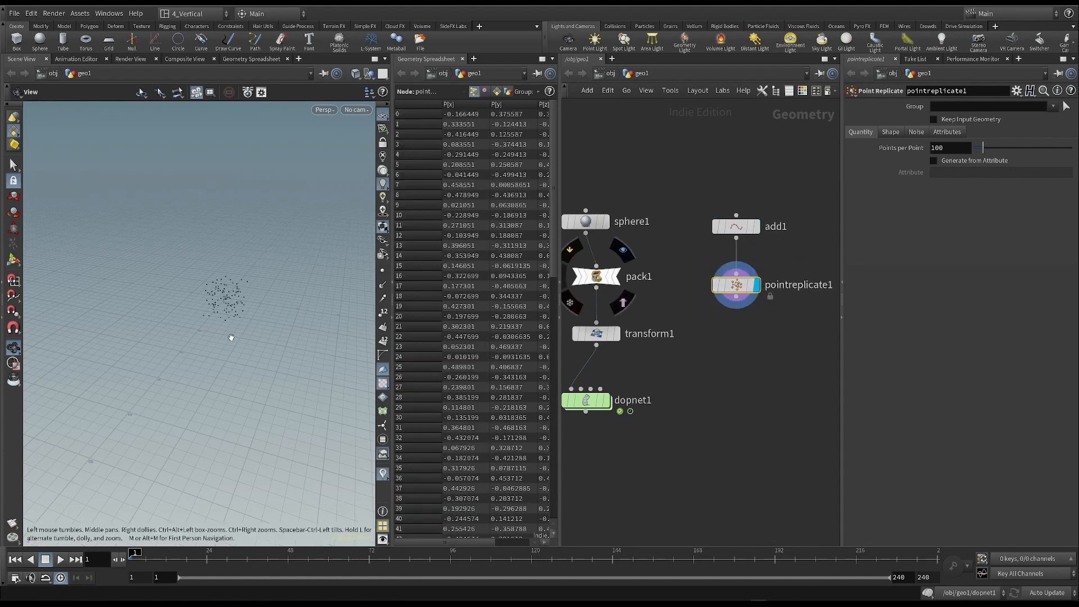
- Set the Point Replicate node's Points per Point to 30
middle_click_drag(134, 261, 183, 258)
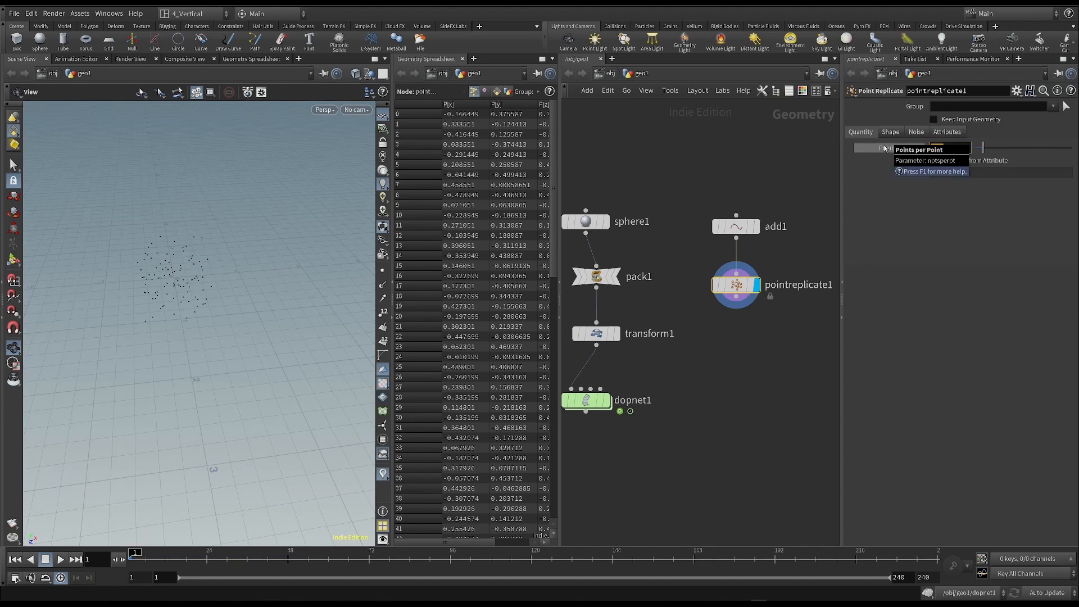
type("30")
key("Return")
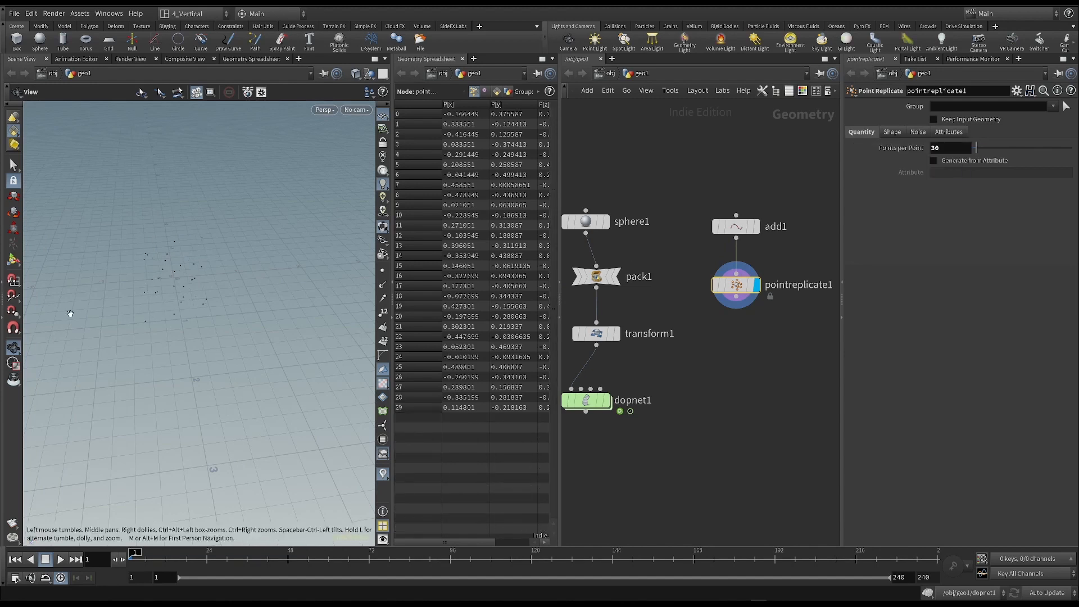
- Try the Sphere shape for the replicated points, and settle on Circle as the Point Replicate shape
left_click(894, 132)
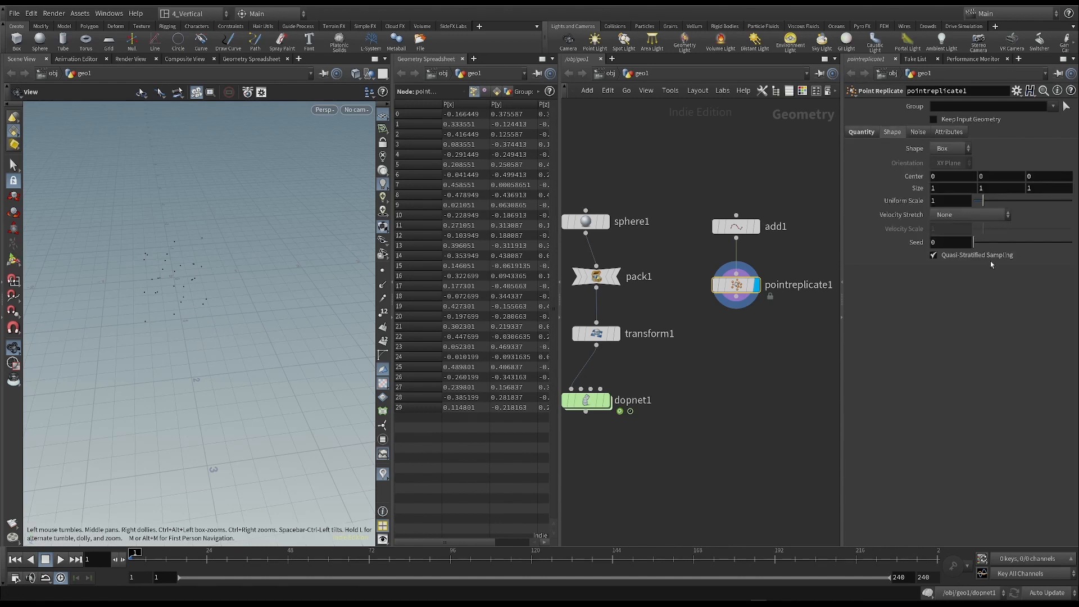
left_click(963, 150)
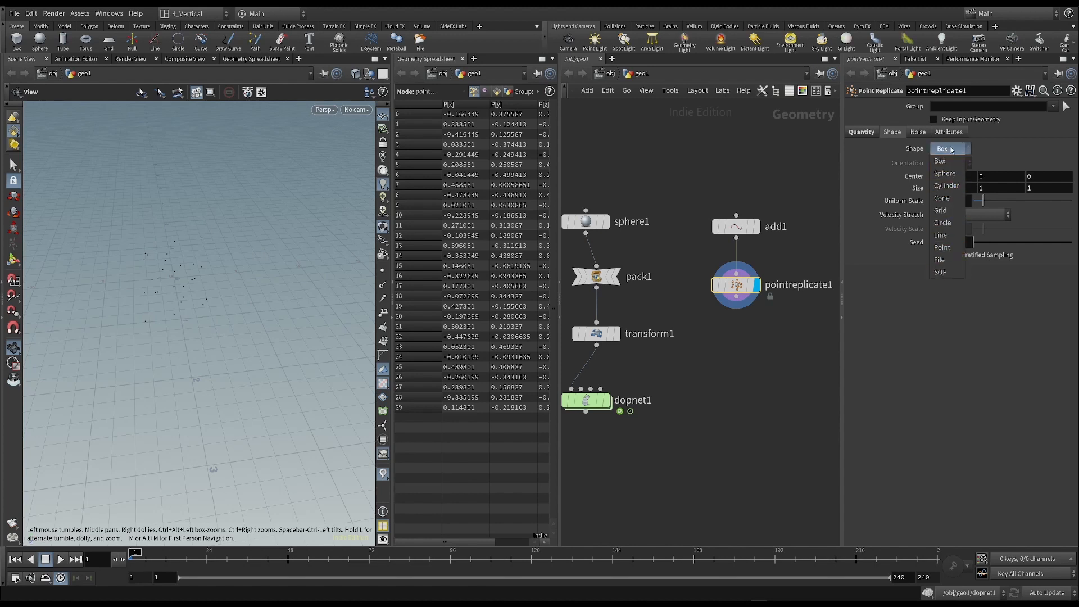
left_click(949, 174)
left_click(956, 149)
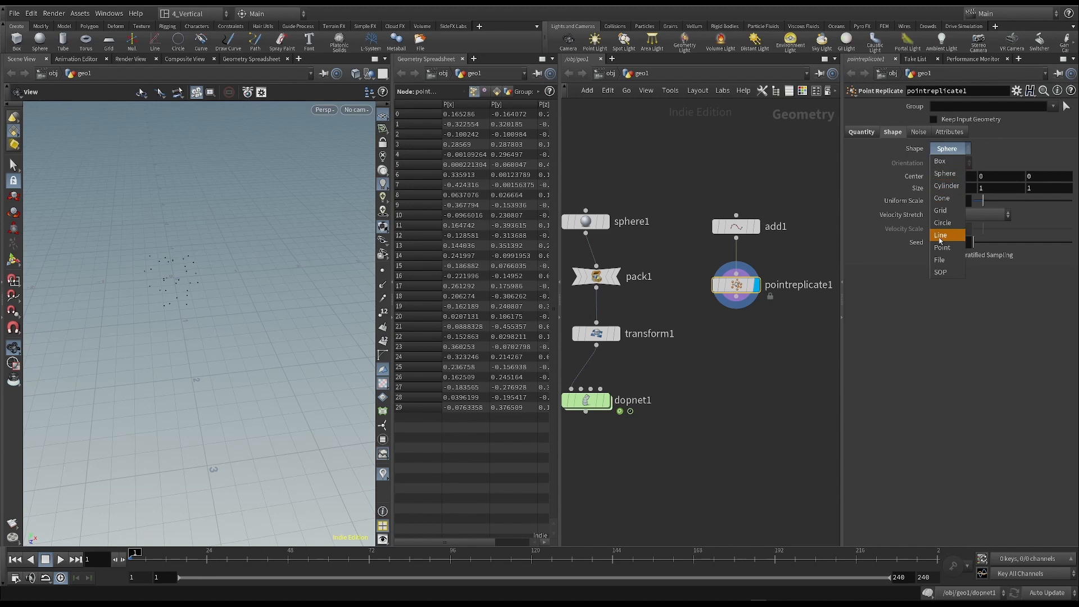
left_click(942, 223)
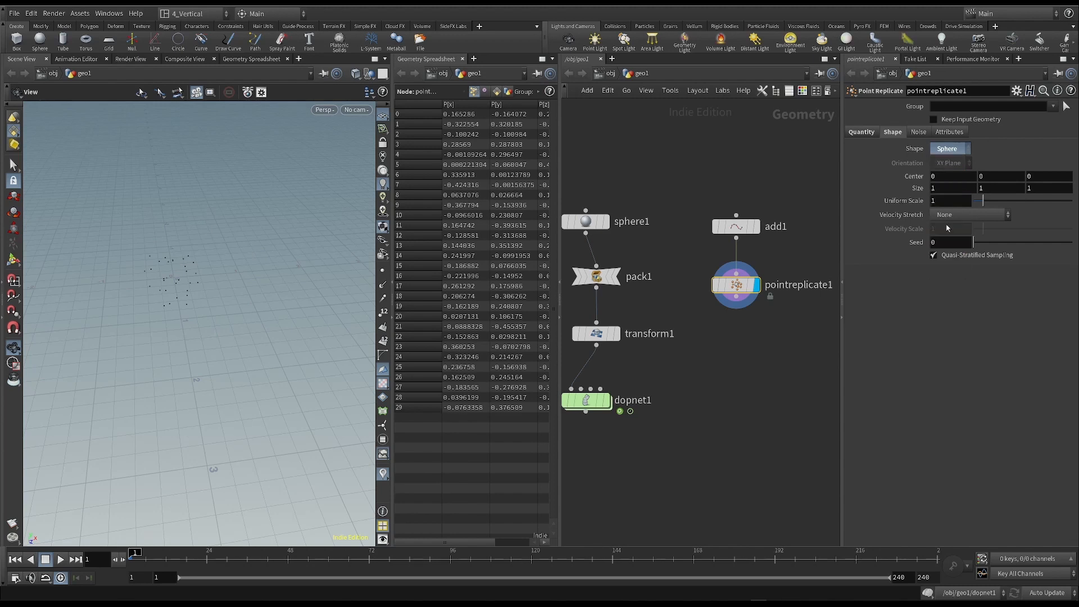
left_click_drag(217, 289, 164, 256)
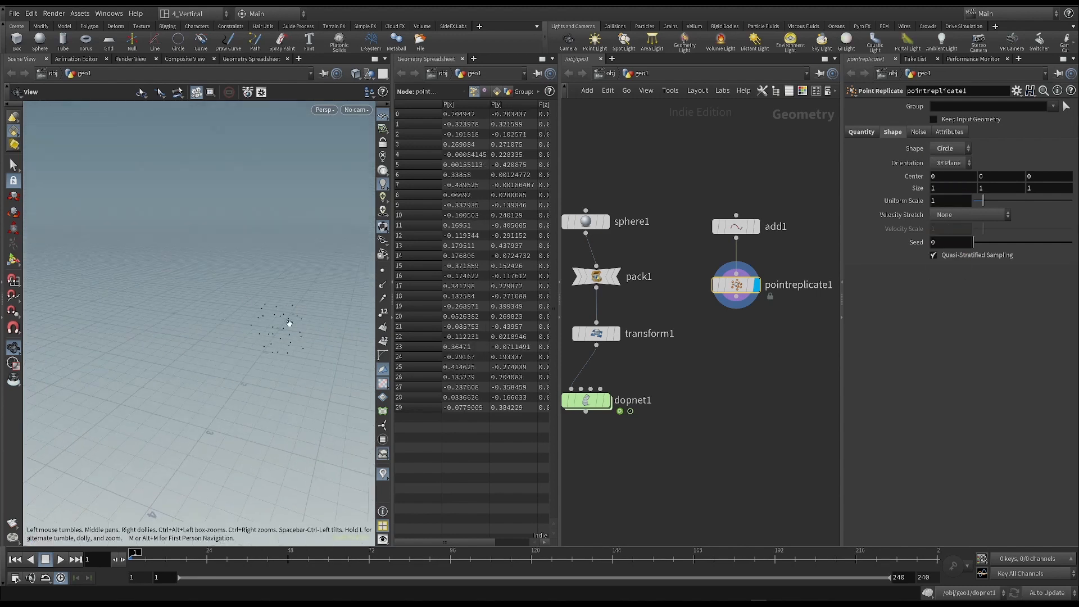
- Set the orientation of the Point Replicate circle to ZX Plane so that the points lie flat
left_click(945, 163)
left_click(948, 187)
left_click(948, 163)
left_click(947, 200)
left_click_drag(236, 321, 271, 349)
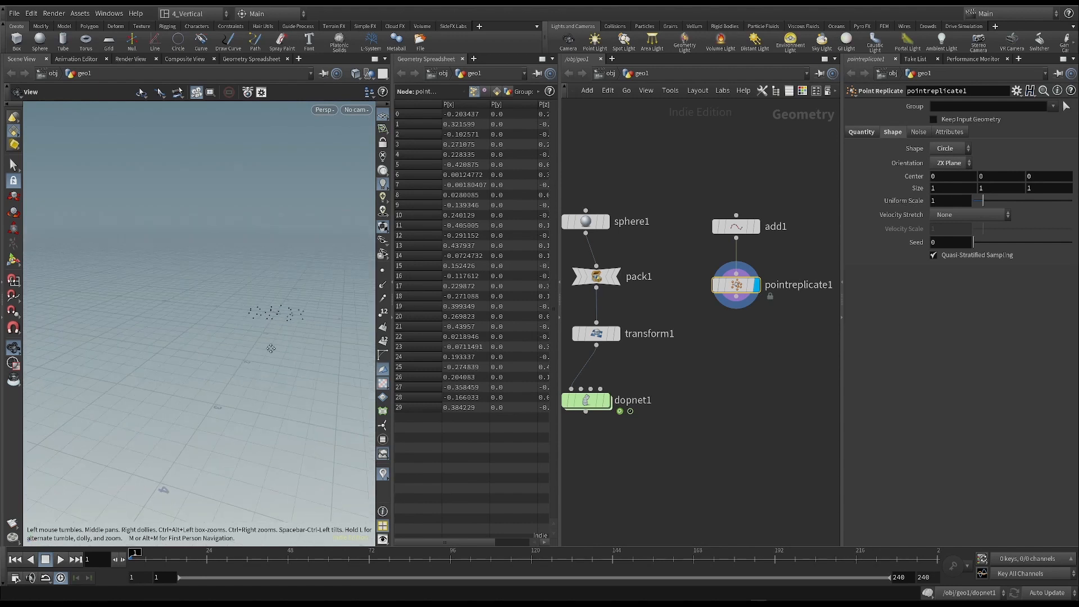
- Add a Copy with Stamp node below the pointreplicate1 node in the network
left_click(920, 132)
left_click_drag(190, 349, 365, 159)
mouse_move(272, 245)
left_mouse_down()
mouse_move(247, 284)
mouse_move(256, 306)
mouse_move(227, 312)
mouse_move(286, 233)
left_mouse_up()
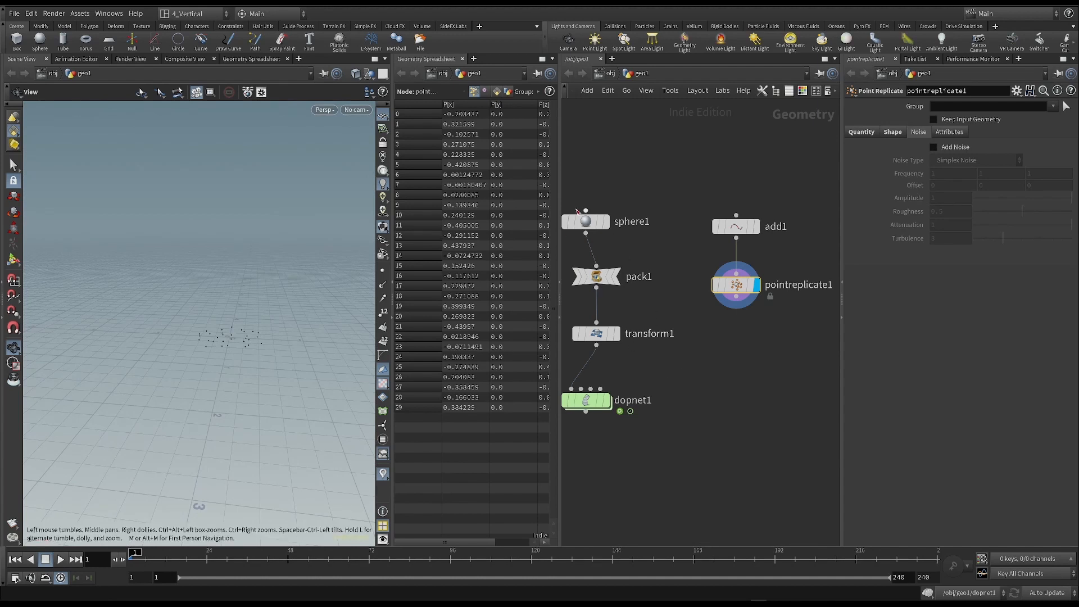
middle_click_drag(680, 376, 689, 371)
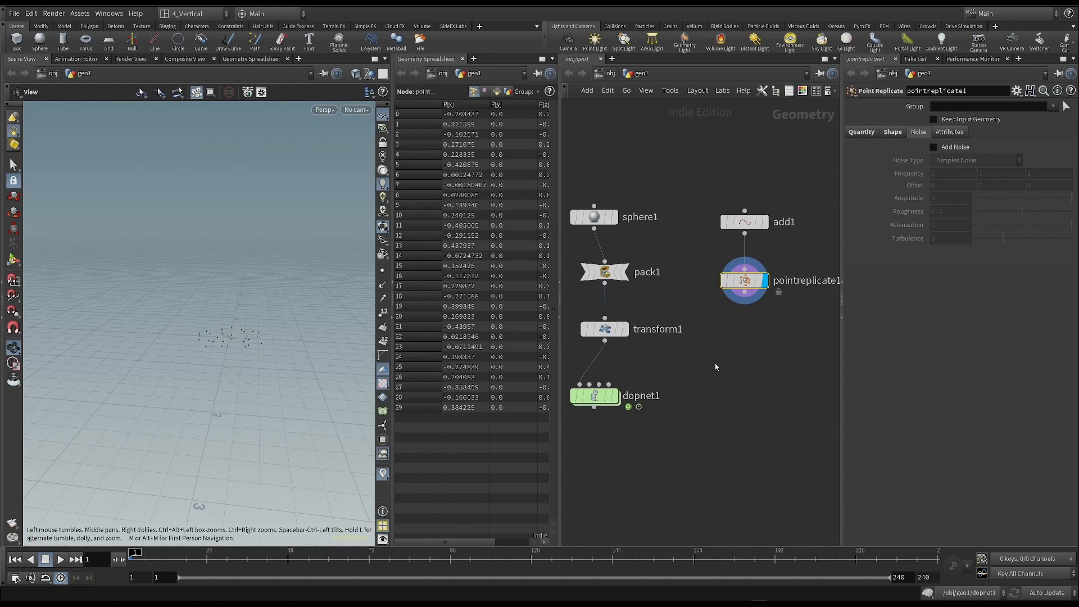
key("Tab")
type("copy")
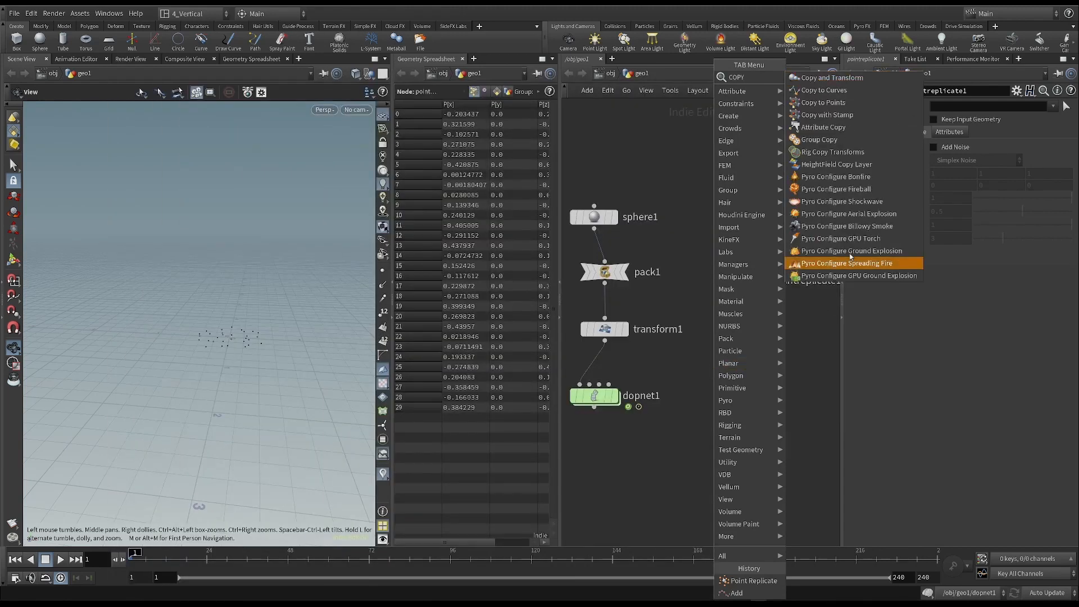
left_click(828, 115)
left_click(719, 378)
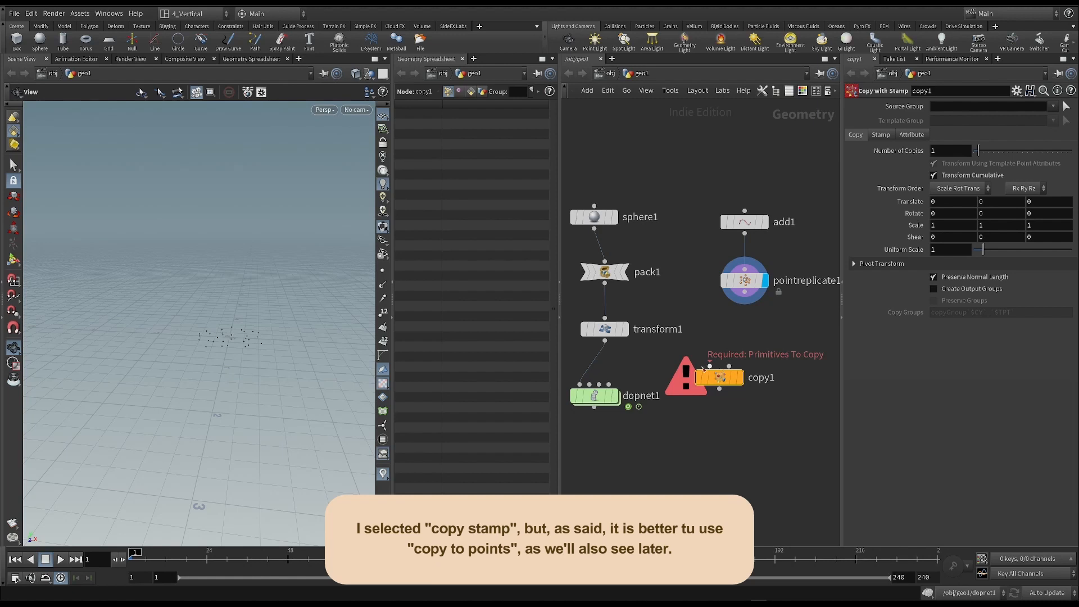
mouse_move(718, 381)
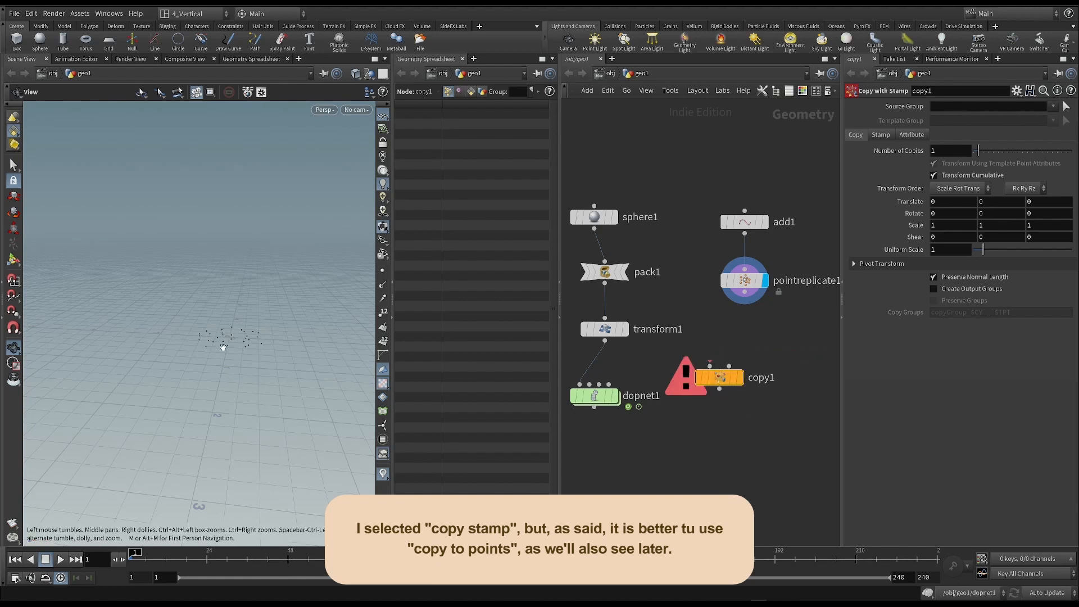
- Make room in the network by moving transform1 and dopnet1 further below pack1 and shifting copy1 slightly aside
middle_click_drag(637, 173, 674, 173)
left_click_drag(625, 214, 636, 213)
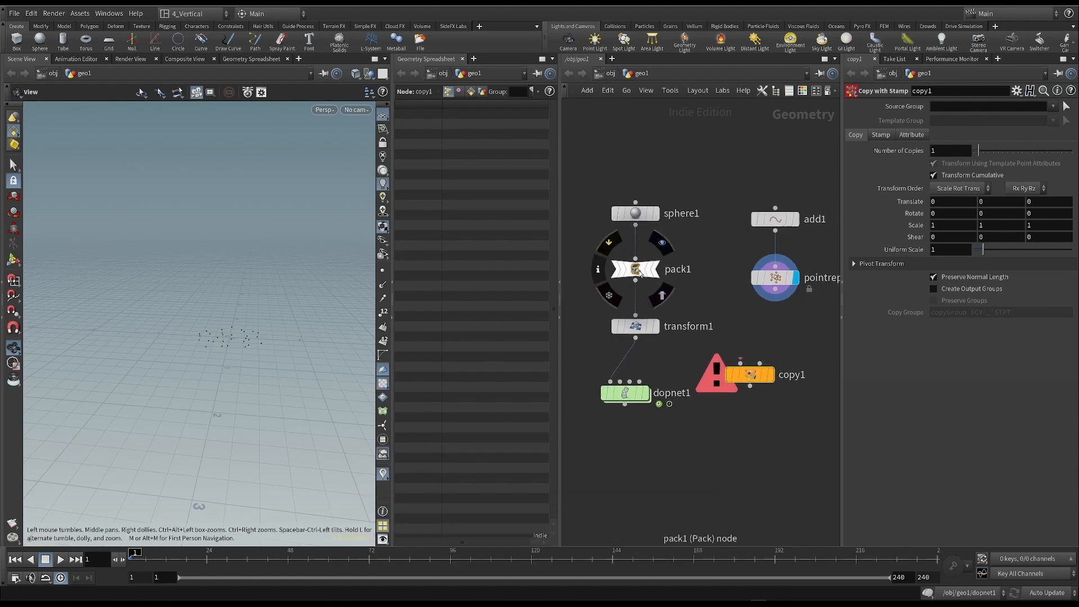
left_click_drag(584, 243, 701, 301)
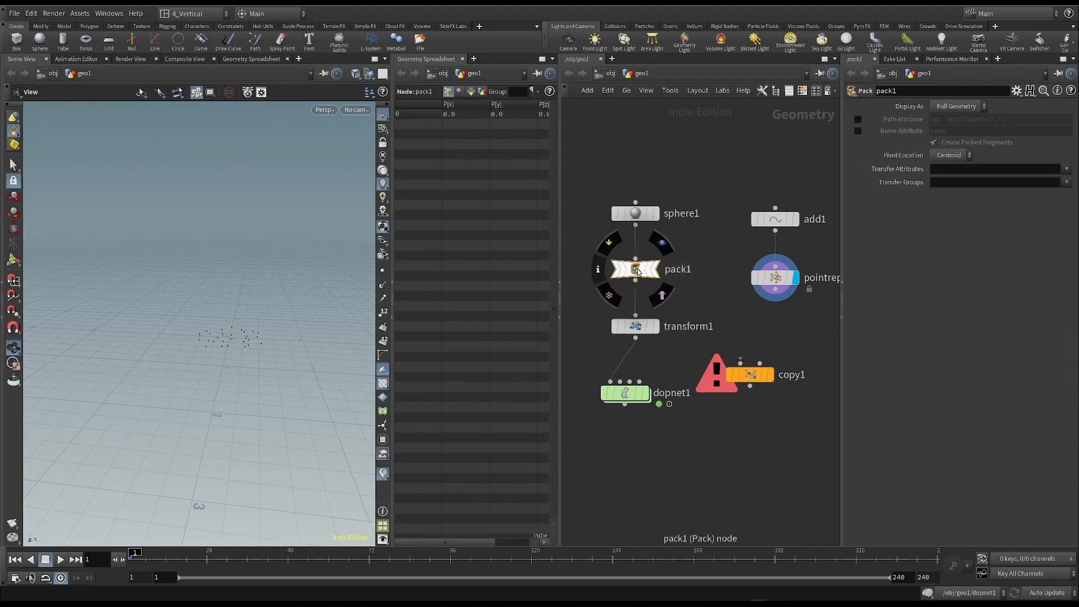
left_click_drag(634, 326, 635, 374)
left_click_drag(582, 244, 706, 302)
left_click_drag(754, 374, 767, 375)
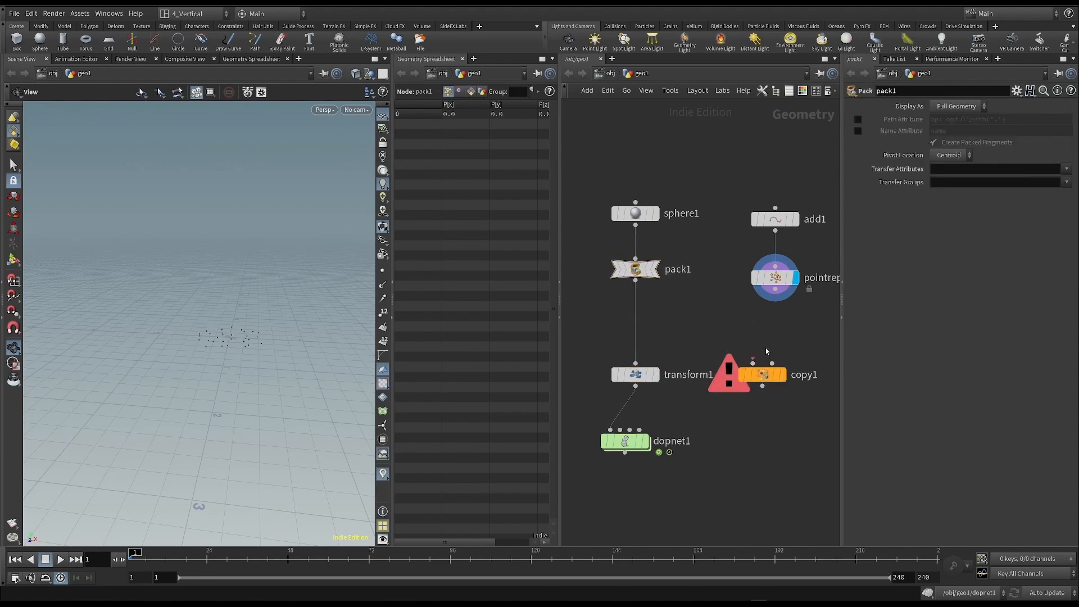
- Connect pack1 to copy1's first input and pointreplicate1 to its second, and display copy1's result
scroll(767, 351, "down", 2)
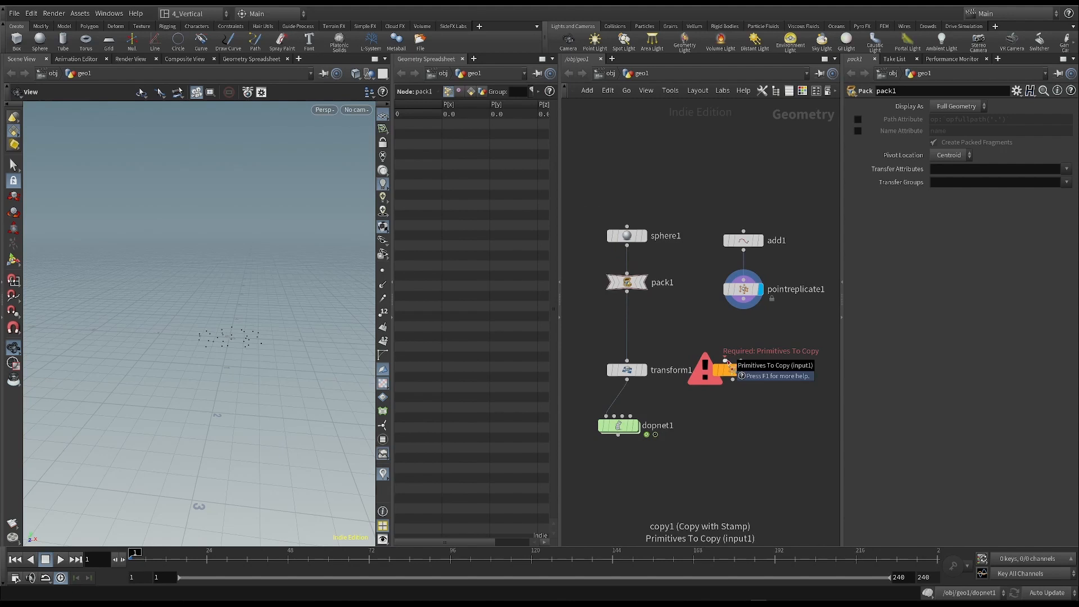
left_click_drag(627, 294, 724, 360)
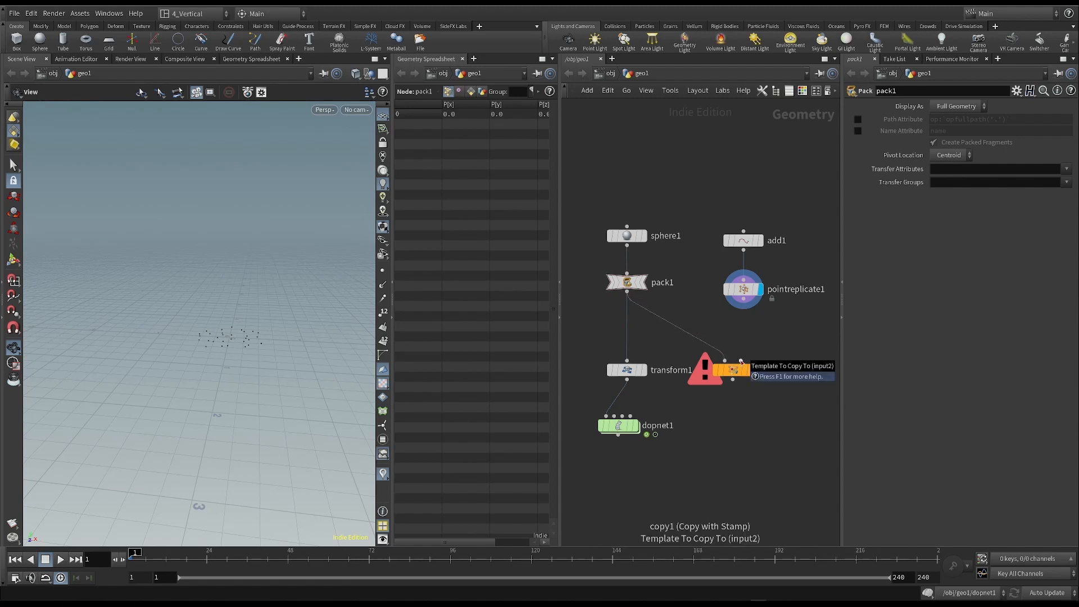
mouse_move(677, 171)
left_mouse_down()
mouse_move(804, 312)
mouse_move(749, 304)
mouse_move(741, 360)
left_mouse_up()
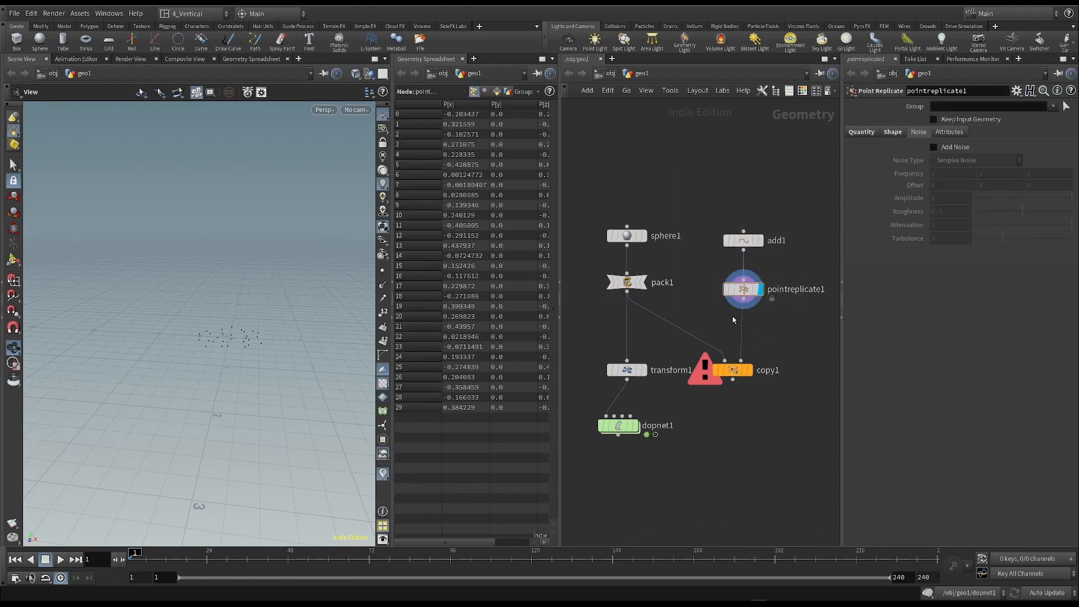
left_click_drag(742, 307, 744, 357)
left_click(738, 371)
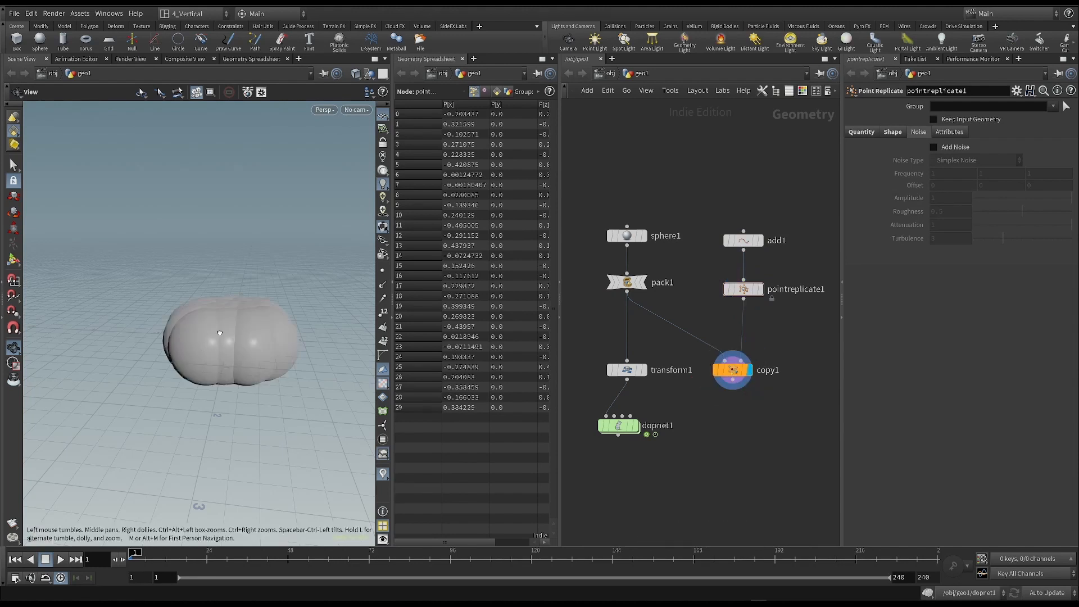
left_click_drag(236, 359, 206, 378)
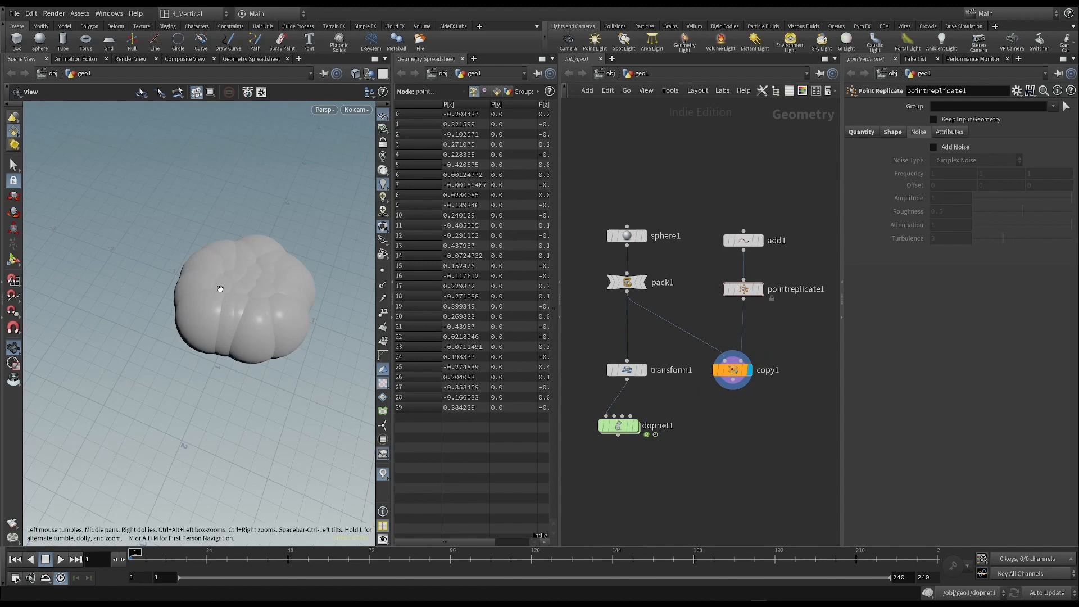
scroll(273, 278, "up", 3)
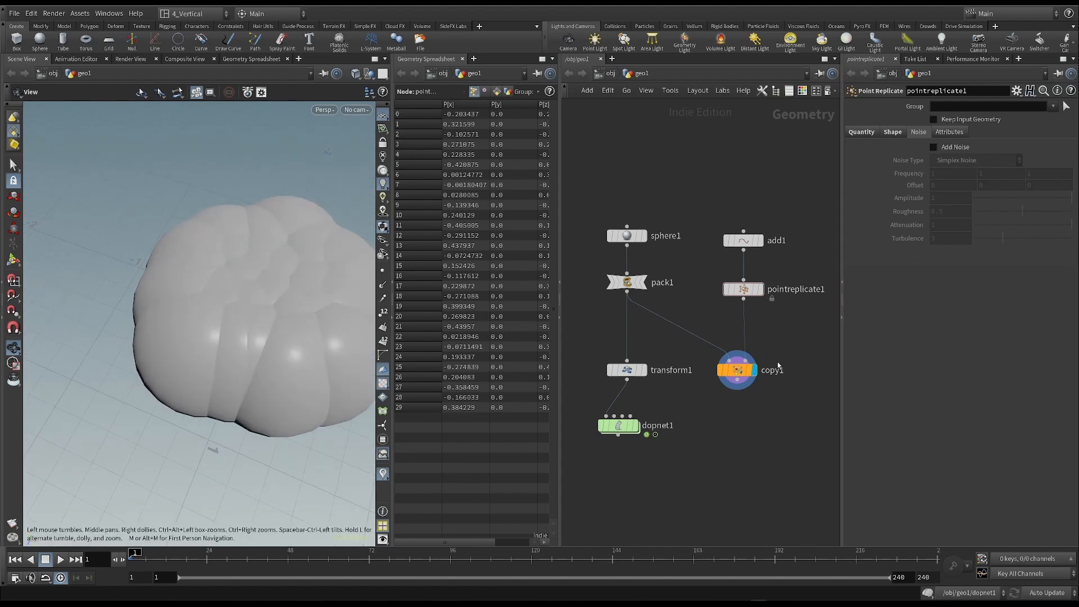
left_click_drag(238, 349, 183, 272)
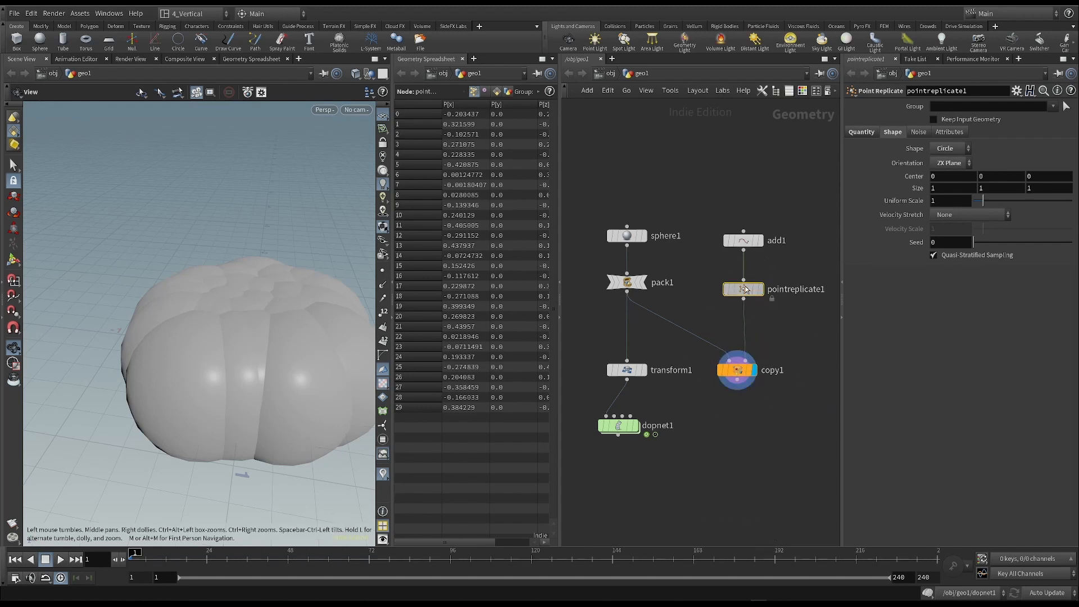
- Try spreading the copied spheres with a Point Replicate Uniform Scale of about 6.69, and reset it to 1
mouse_move(741, 290)
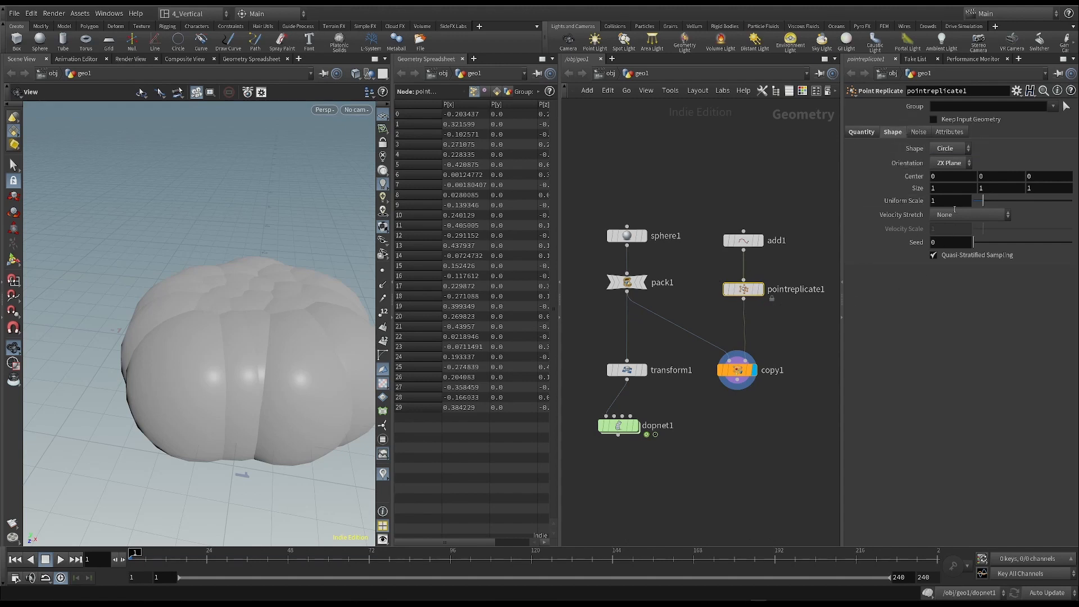
left_click_drag(982, 201, 1022, 204)
right_click_drag(284, 295, 231, 307)
left_click_drag(232, 307, 248, 336)
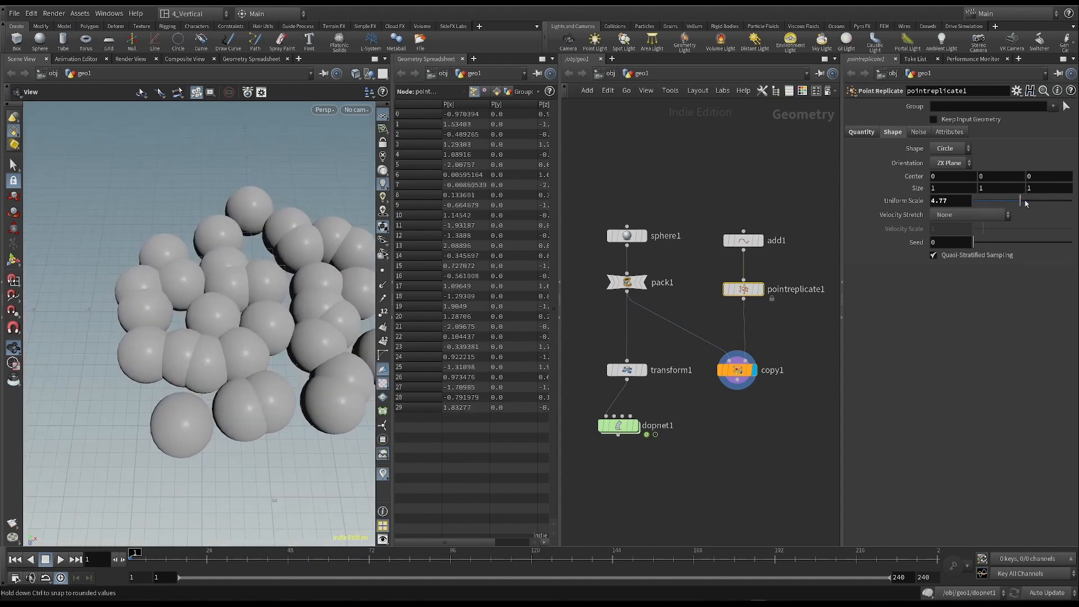
left_click_drag(1022, 201, 1039, 201)
left_click_drag(191, 315, 189, 292)
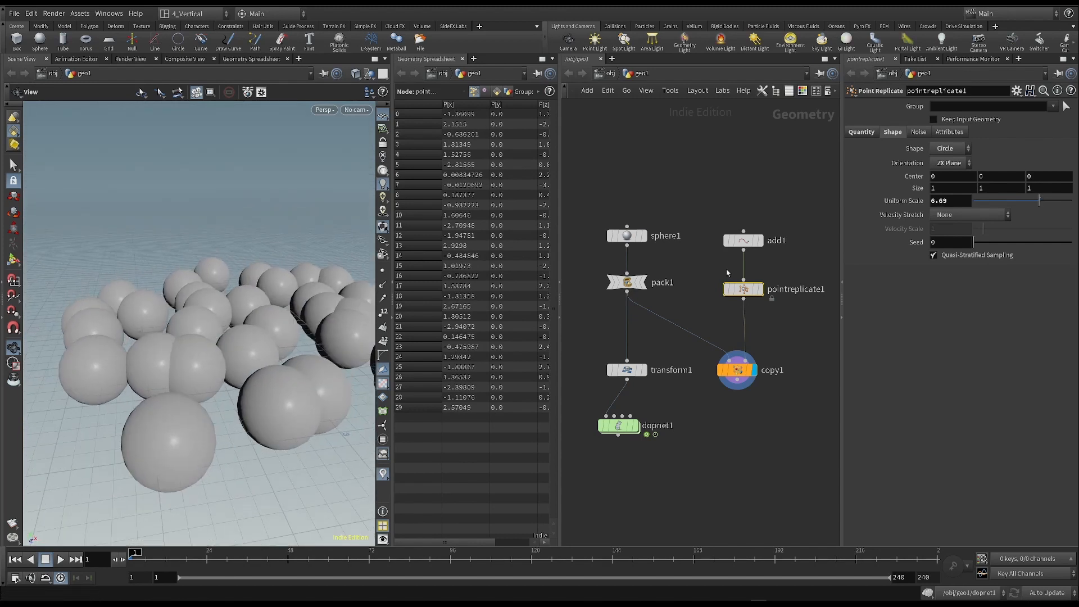
left_click_drag(958, 201, 894, 202)
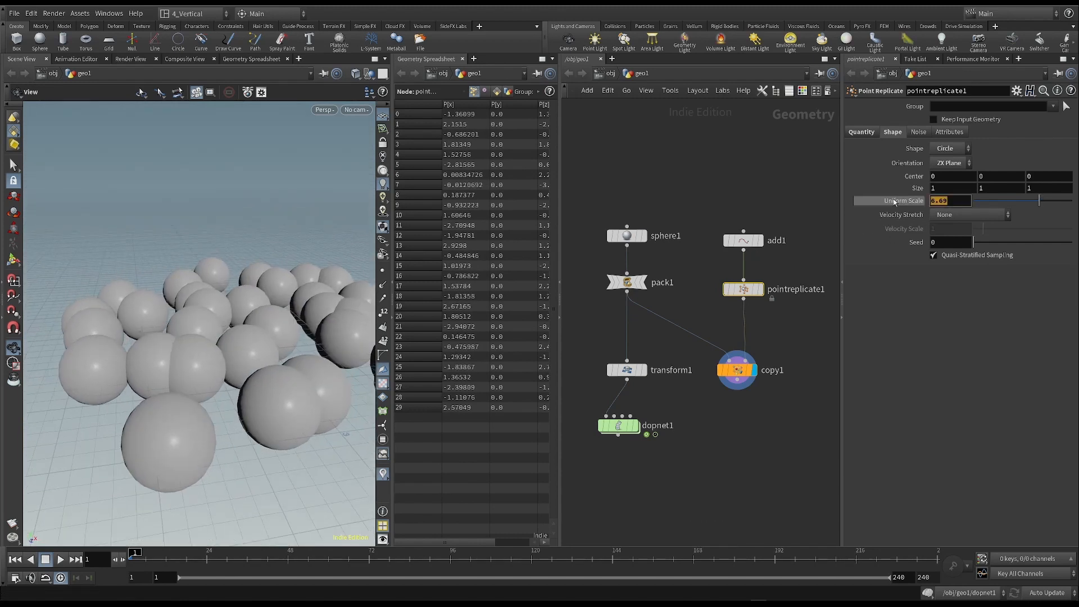
type("1")
key("Return")
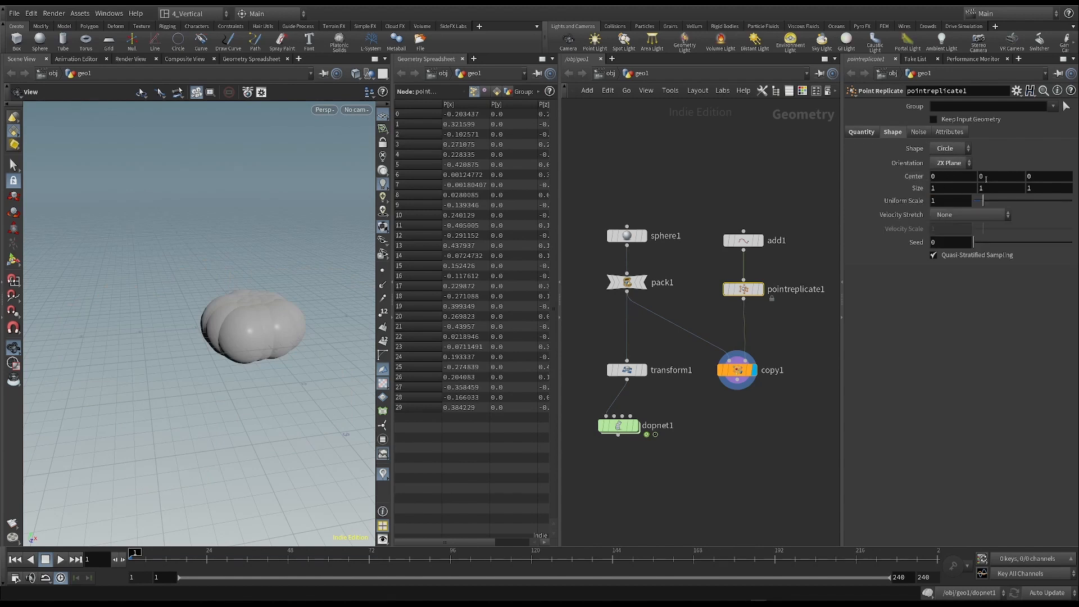
- Try adding noise to the replicated points, turn it back off, and compare the displays of pointreplicate1 and copy1
left_click(919, 132)
left_click(933, 148)
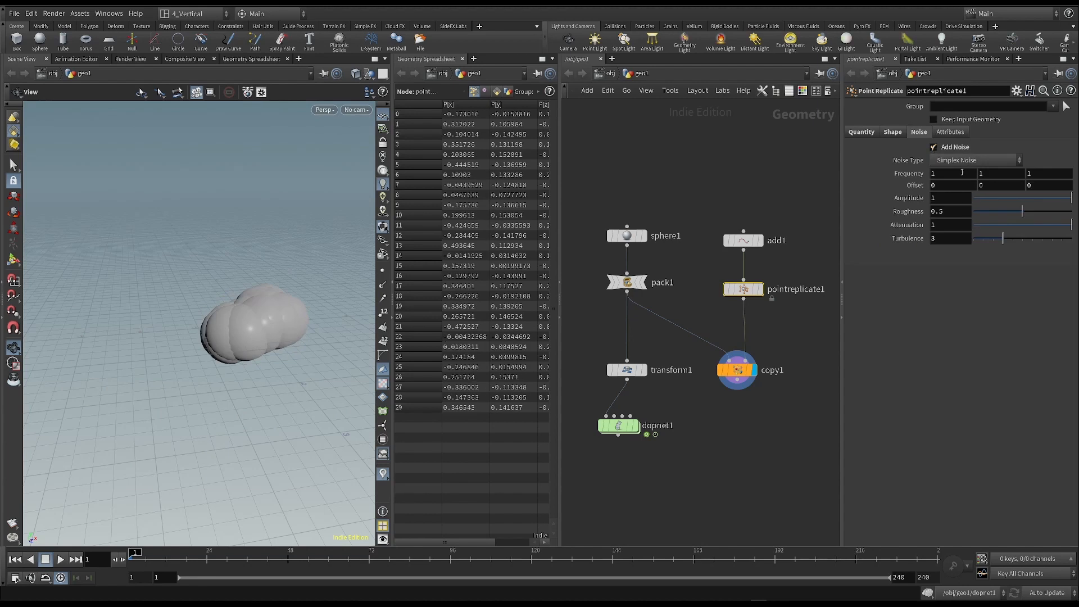
left_click_drag(339, 311, 291, 314)
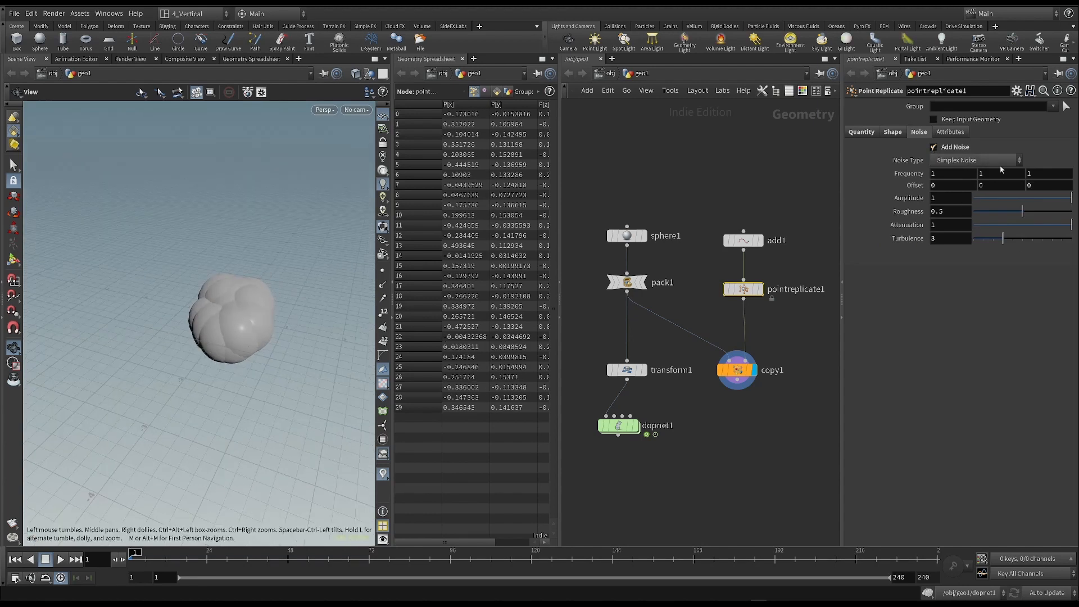
left_click(933, 148)
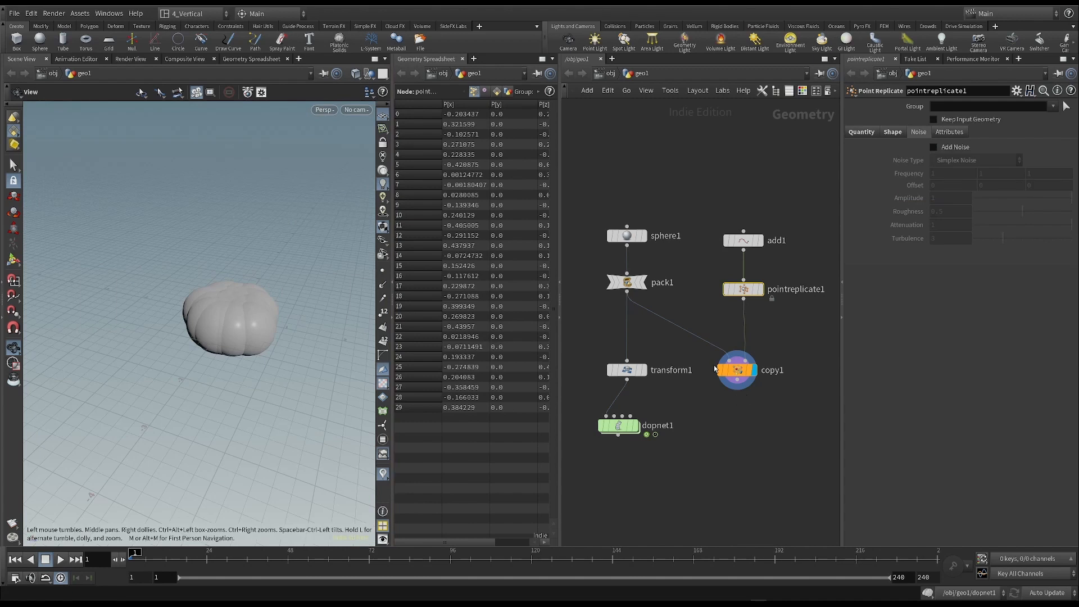
left_click(760, 289)
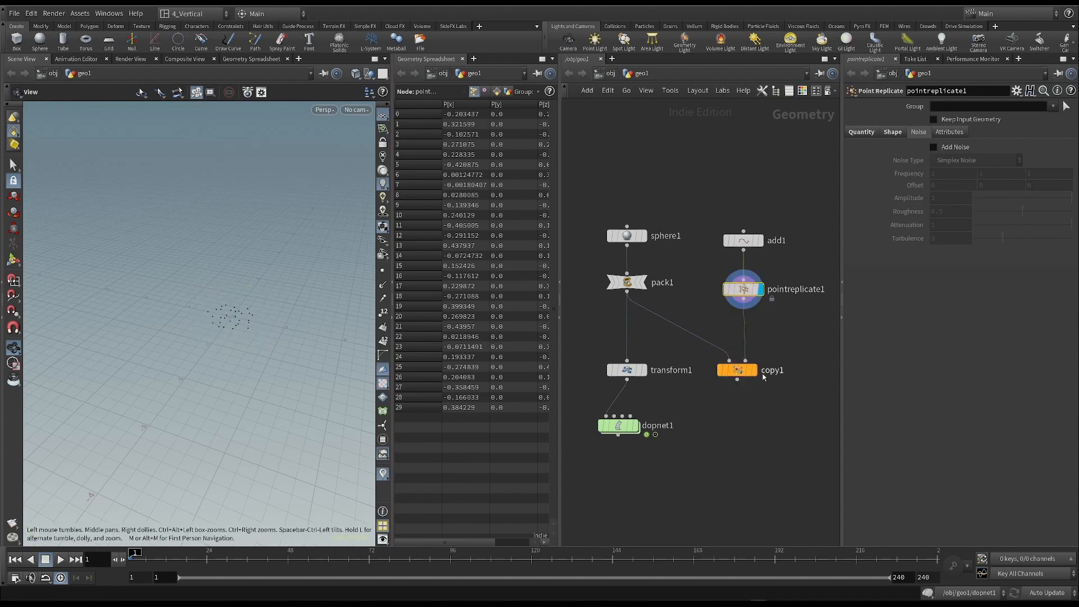
left_click(754, 371)
- Move transform1 closer to pack1 and set its Y translation to 0
left_click_drag(573, 334, 627, 345)
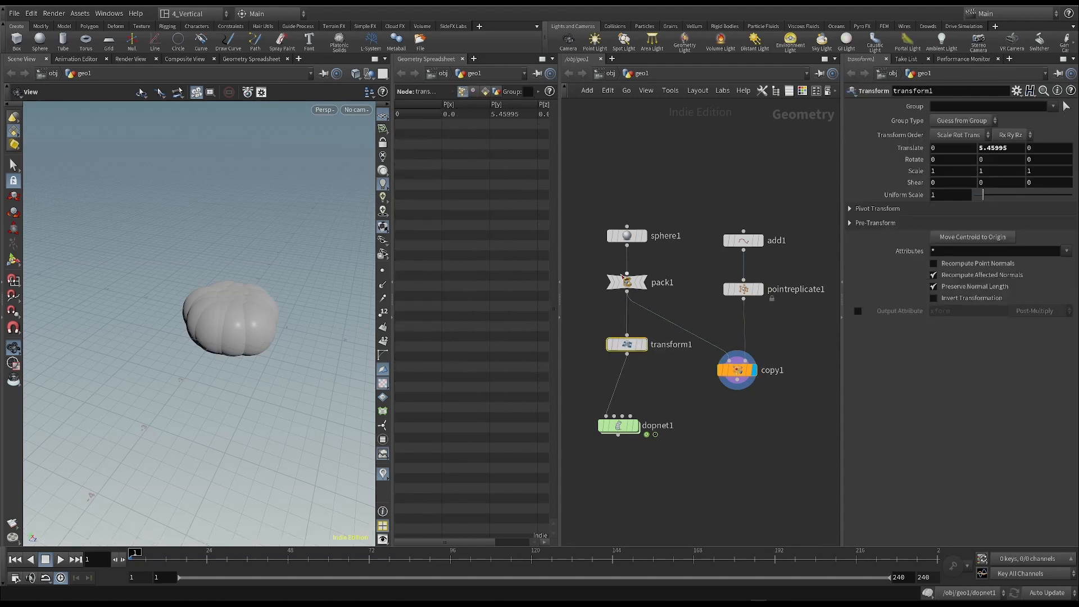
double_click(992, 147)
type("0")
key("Return")
- Move copy1 lower and connect transform1 to its first input in place of pack1
left_click_drag(730, 357, 731, 382)
left_click_drag(627, 353, 729, 384)
left_click(739, 395)
- Shrink the copied spheres through transform1, trying Uniform Scale values of 0.17 and 0.11 before setting it to 0.05
left_click(626, 344)
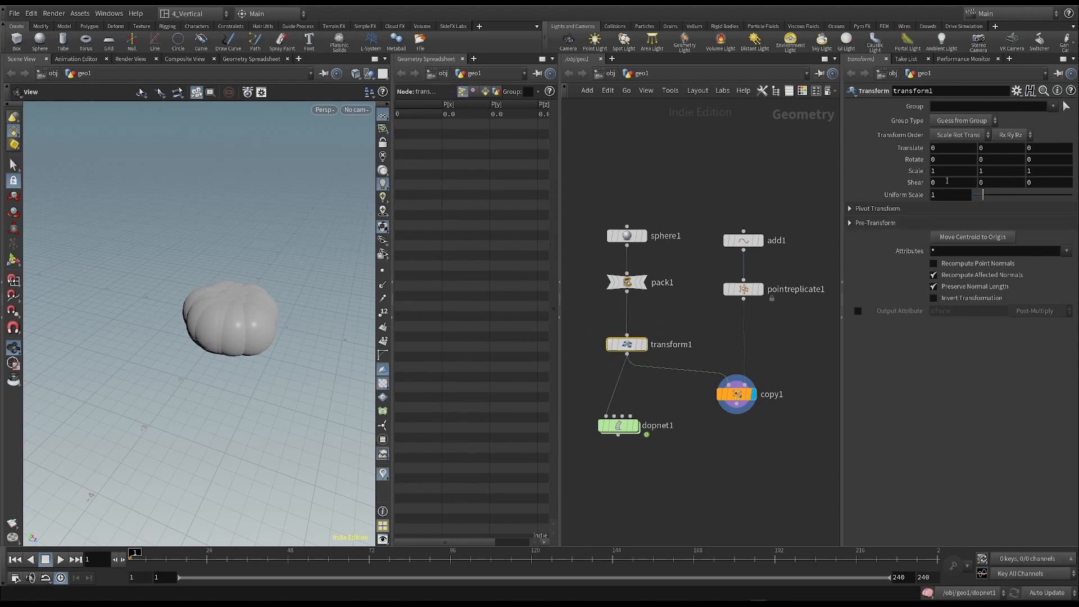
left_click_drag(982, 194, 977, 201)
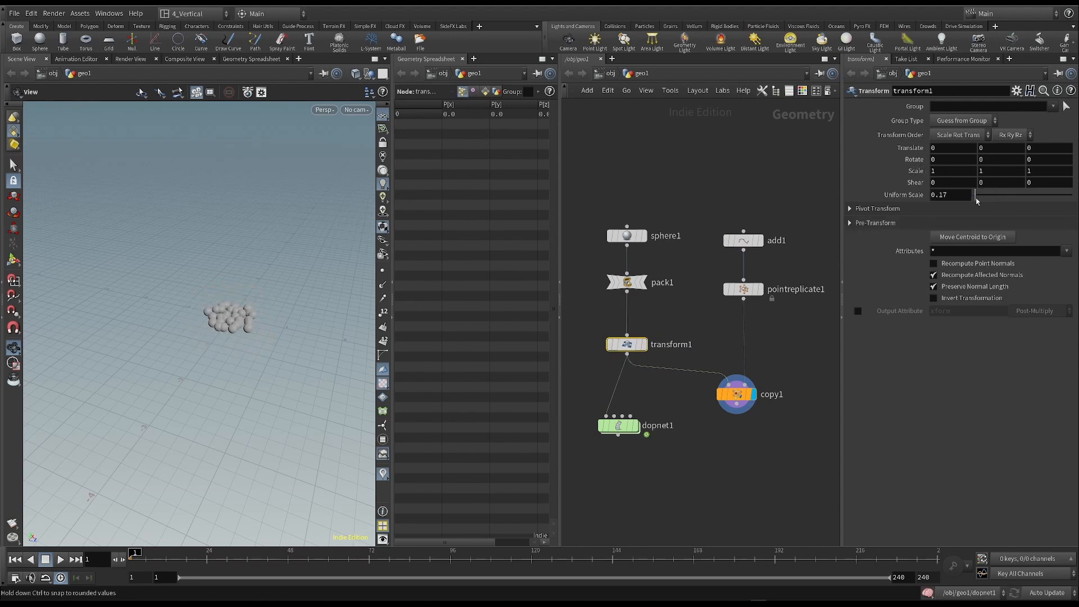
scroll(196, 307, "up", 5)
left_click(963, 197)
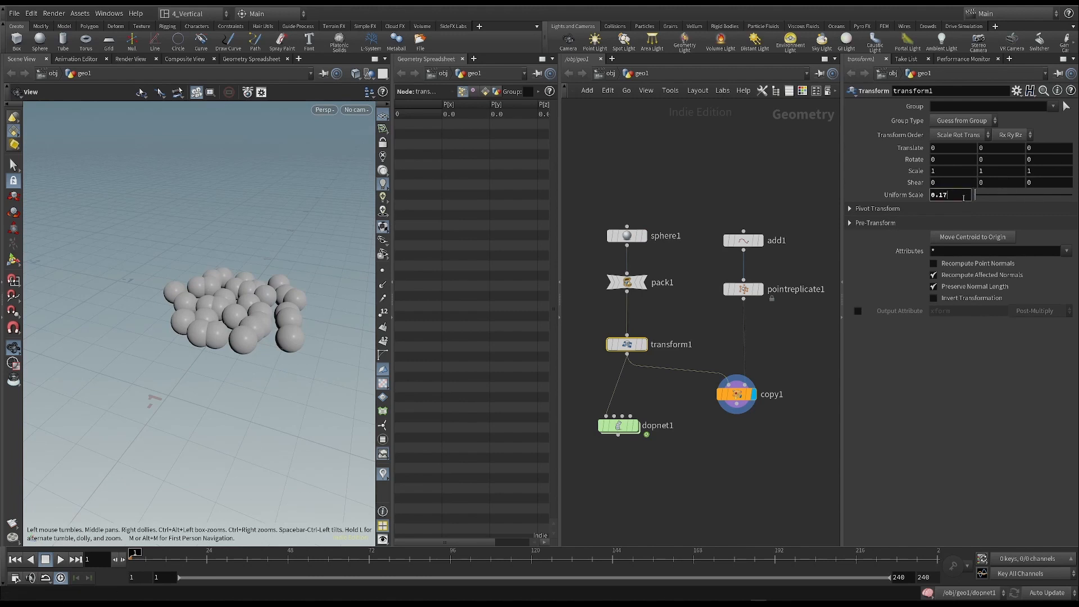
type("1")
key("Return")
mouse_move(259, 293)
left_mouse_down()
mouse_move(265, 303)
mouse_move(269, 277)
mouse_move(256, 294)
left_mouse_up()
left_click(949, 194)
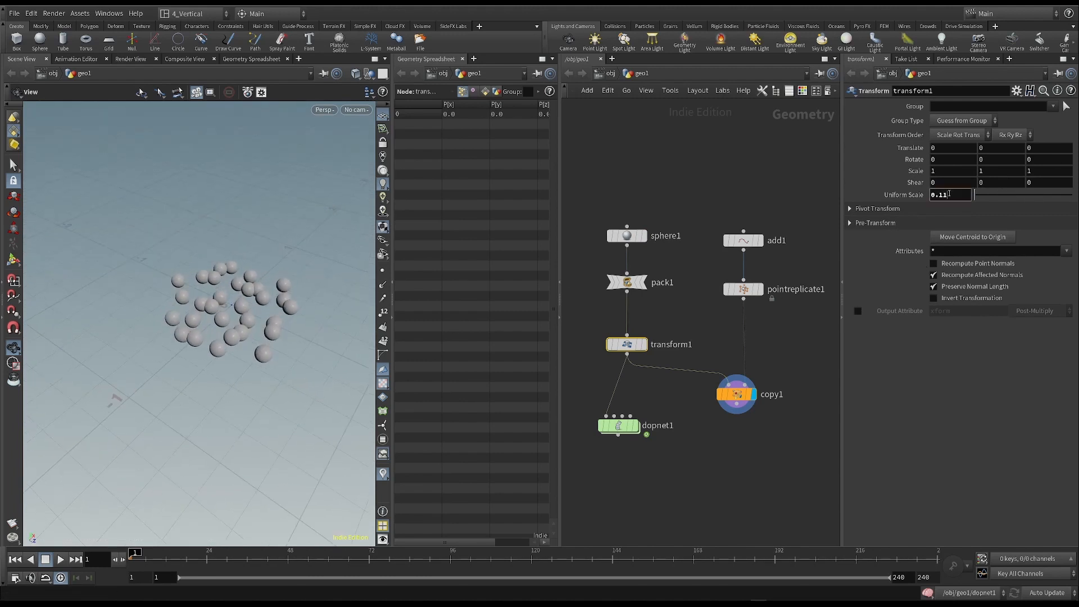
type("05")
key("Return")
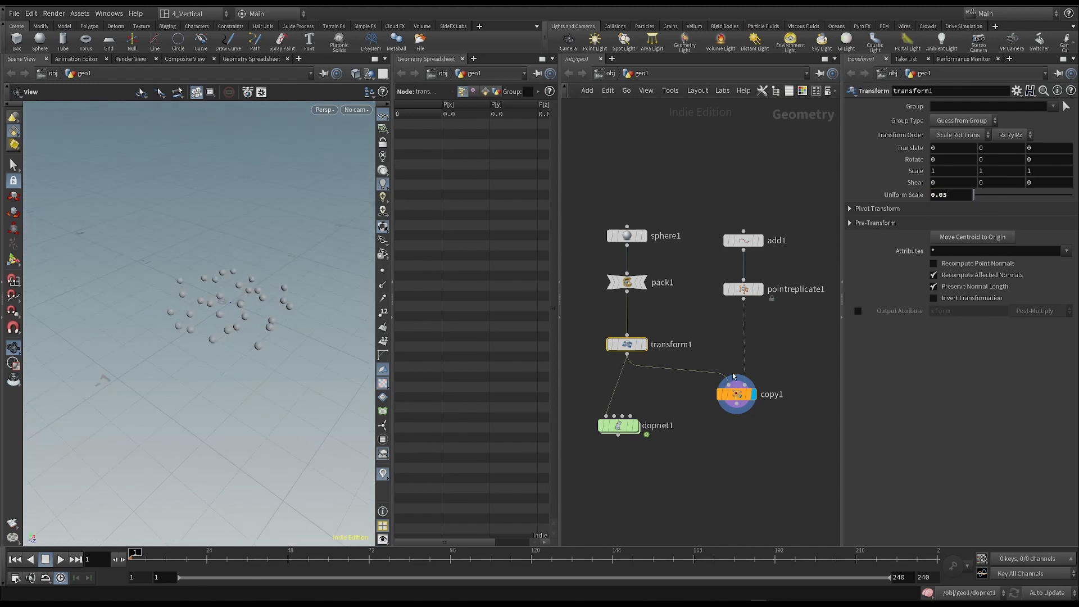
mouse_move(631, 346)
left_click_drag(632, 346, 633, 343)
left_click_drag(158, 315, 231, 291)
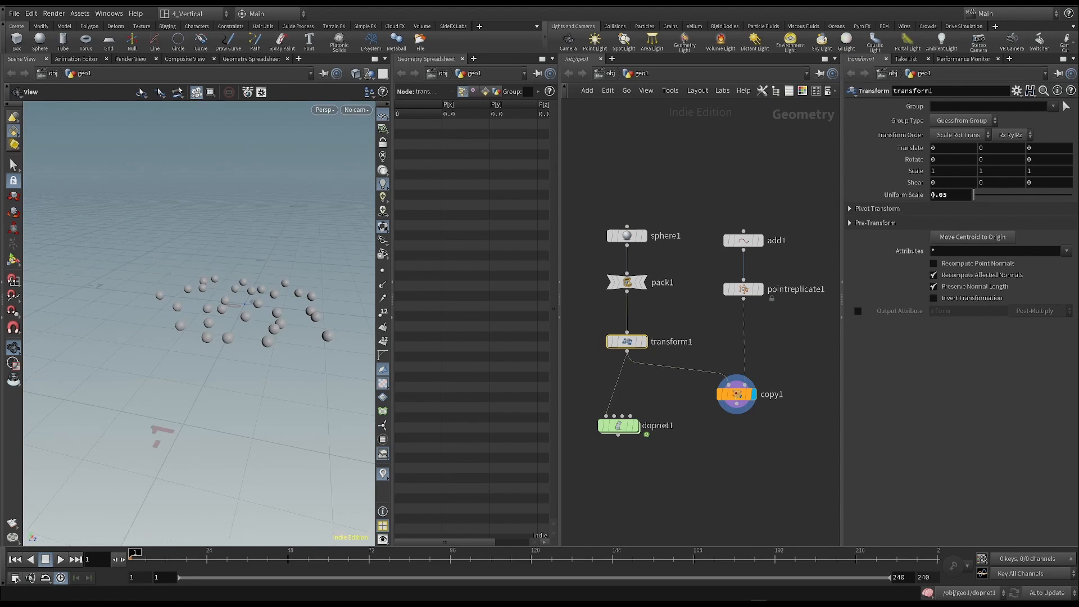
- Reset transform1's Uniform Scale to 1
left_click_drag(590, 202, 661, 351)
left_click(643, 343)
left_click_drag(958, 196, 874, 196)
type("1")
key("Return")
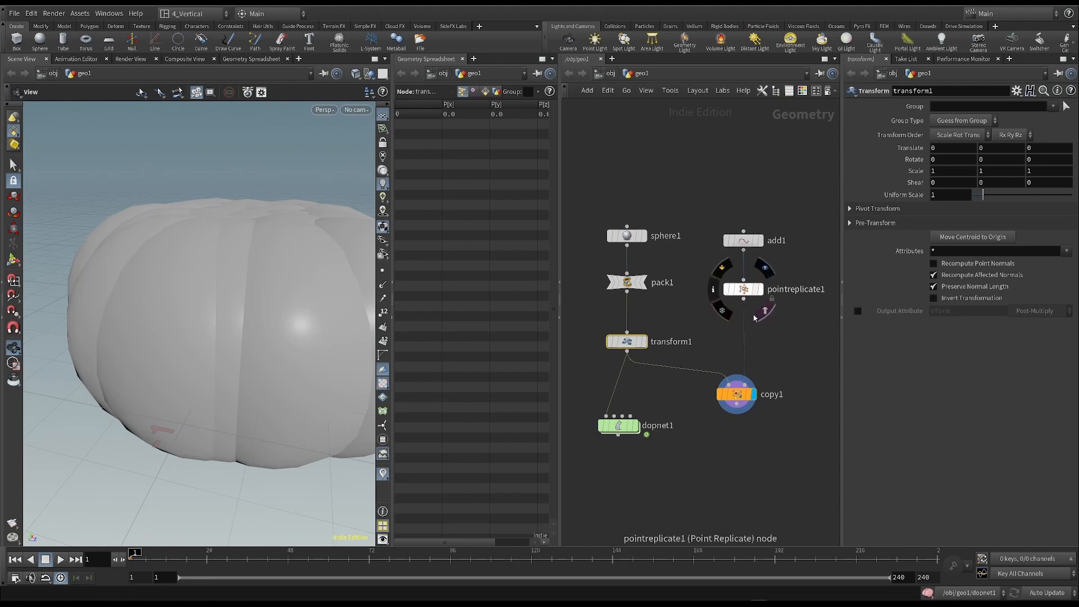
left_click_drag(580, 202, 661, 363)
left_click(594, 204)
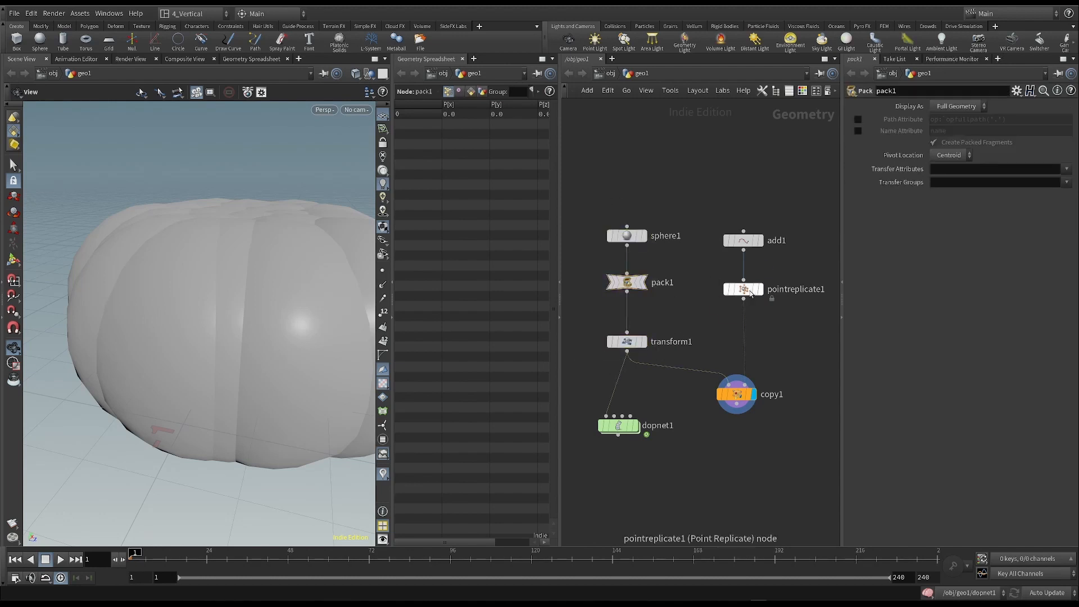
mouse_move(743, 293)
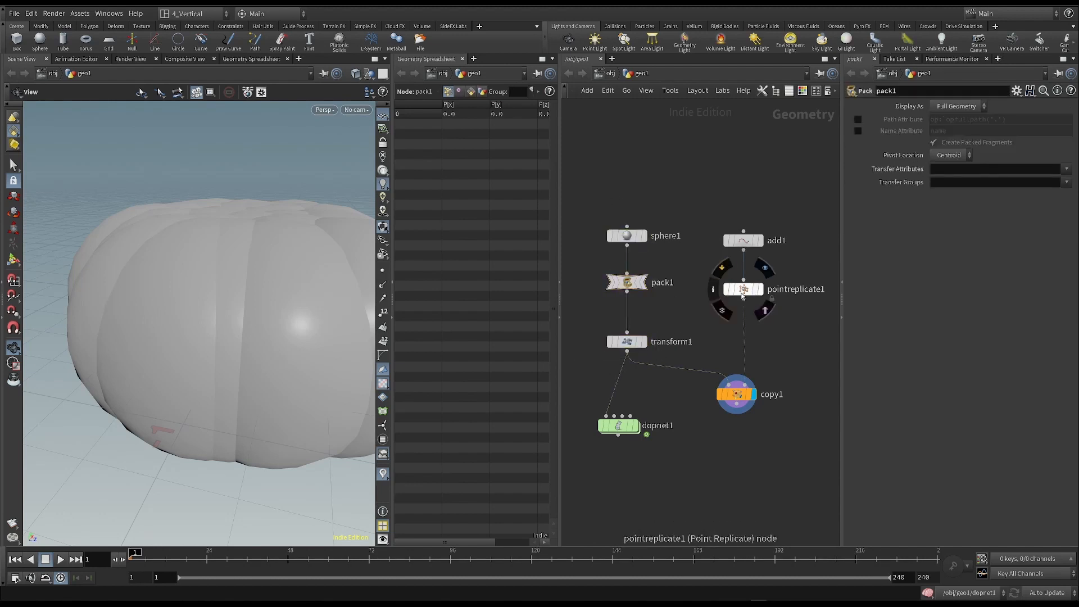